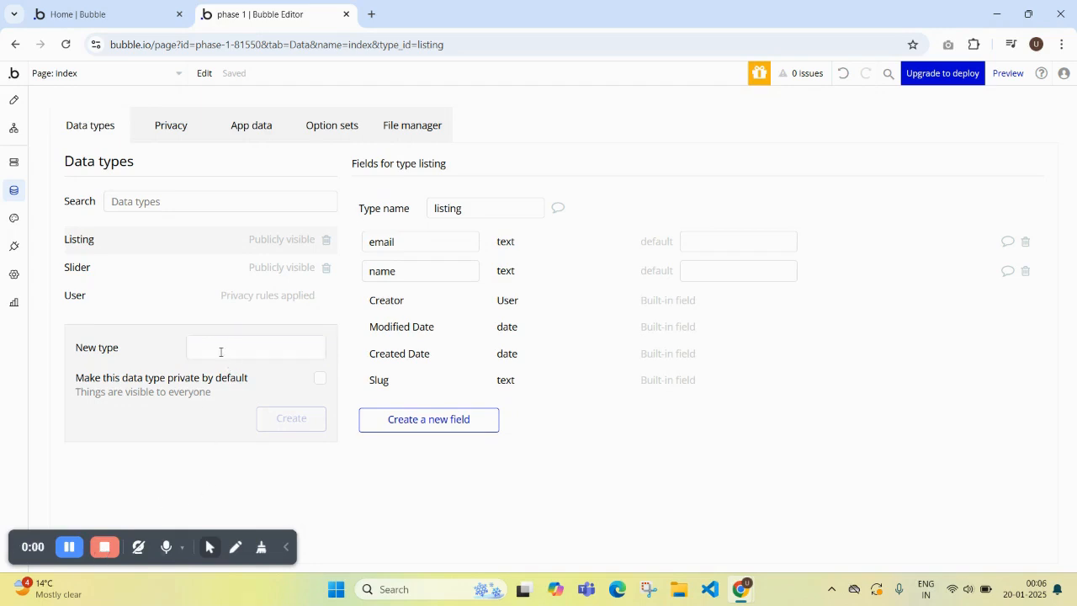
Step: Create a new data type named "Student"
{"action": "left_click", "coordinate": [220, 352]}
{"action": "type", "text": "student"}
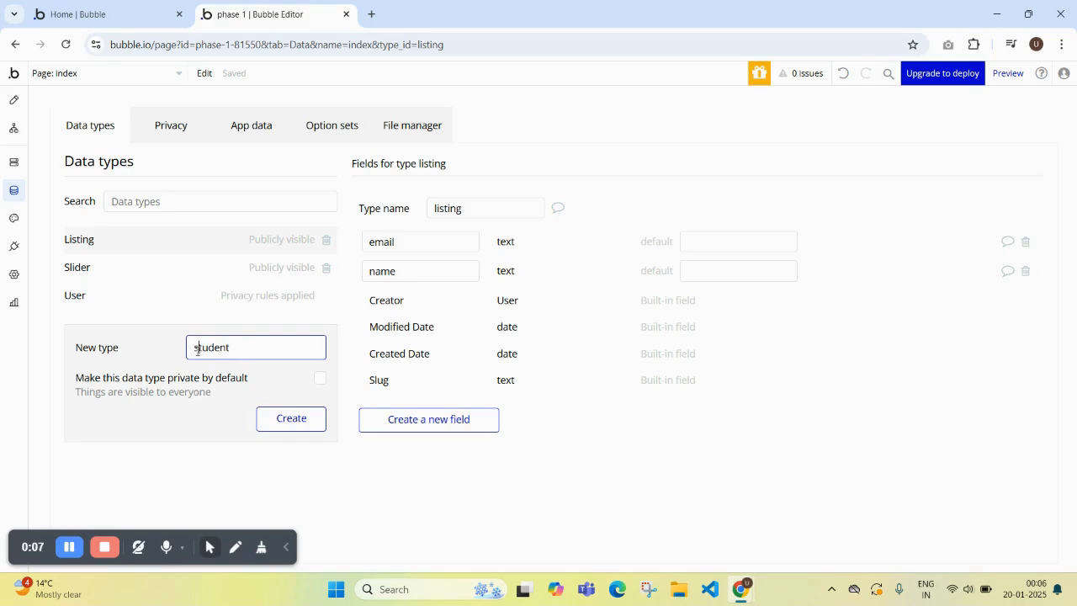
{"action": "left_click_drag", "start_coordinate": [198, 350], "coordinate": [192, 351]}
{"action": "type", "text": "S"}
{"action": "left_click", "coordinate": [149, 337]}
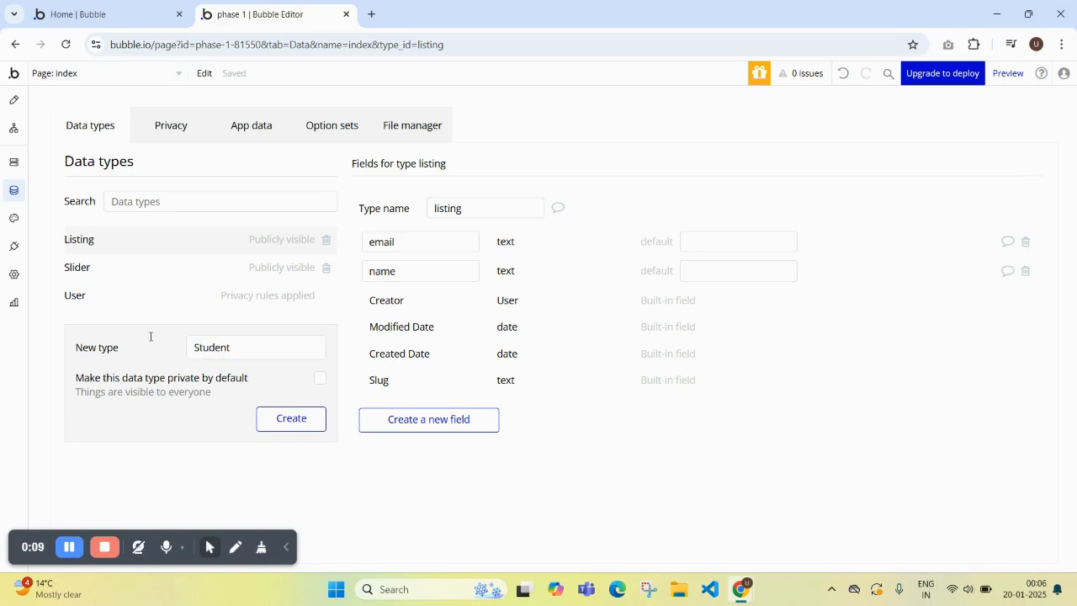
{"action": "left_click", "coordinate": [287, 431]}
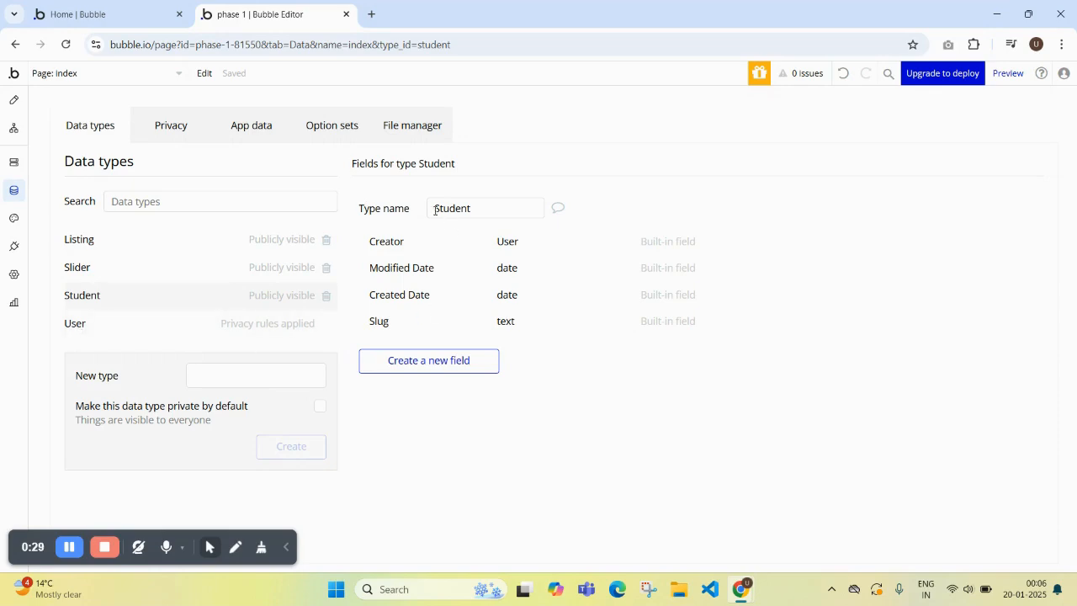
{"action": "left_click_drag", "start_coordinate": [434, 209], "coordinate": [484, 208]}
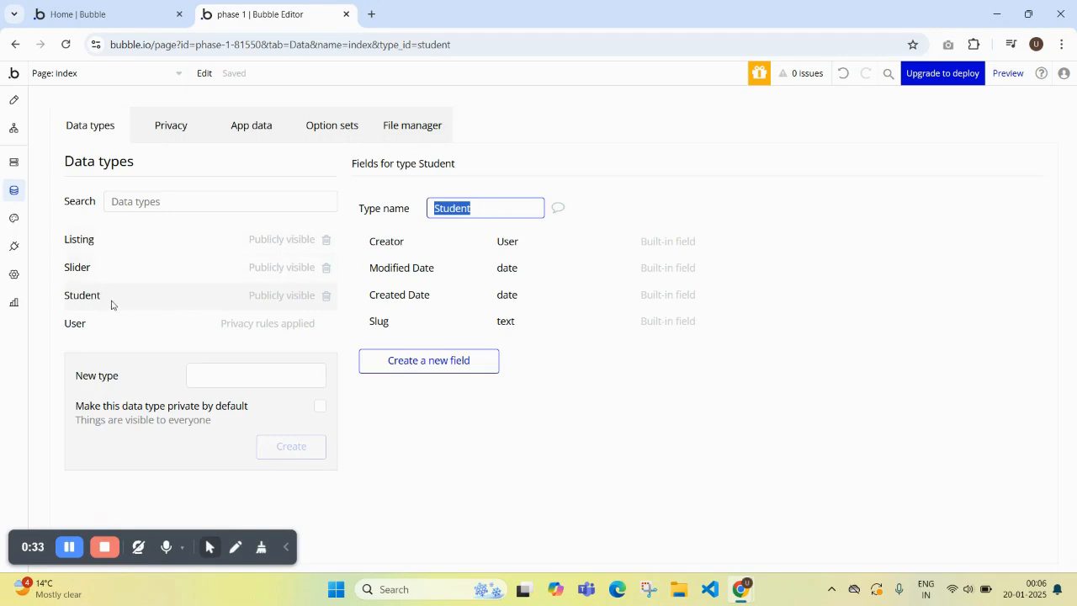
{"action": "left_click", "coordinate": [666, 457]}
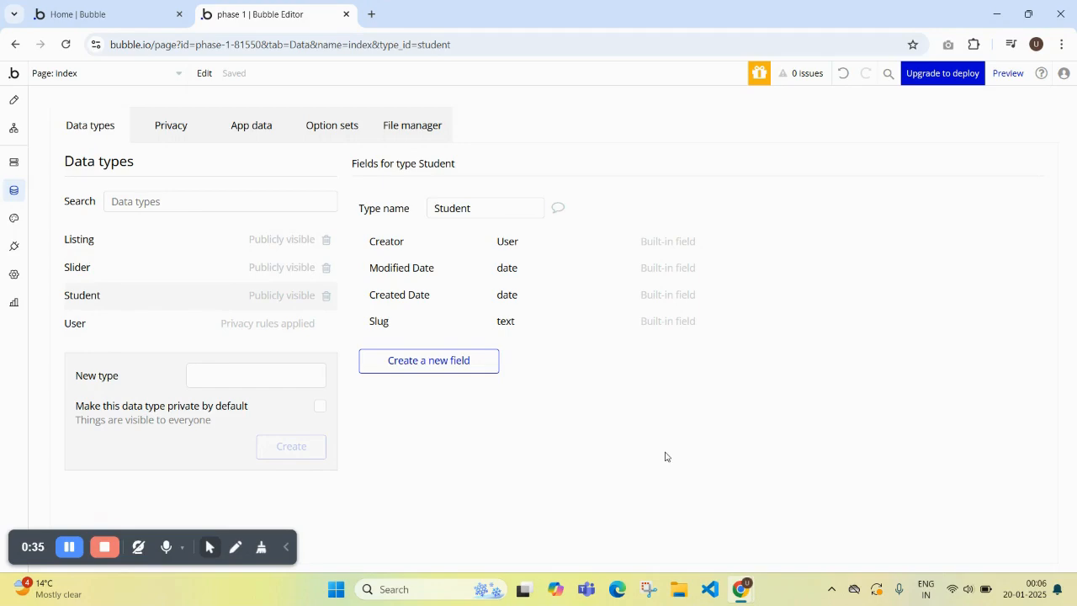
{"action": "double_click", "coordinate": [474, 210]}
{"action": "left_click_drag", "start_coordinate": [467, 209], "coordinate": [365, 223]}
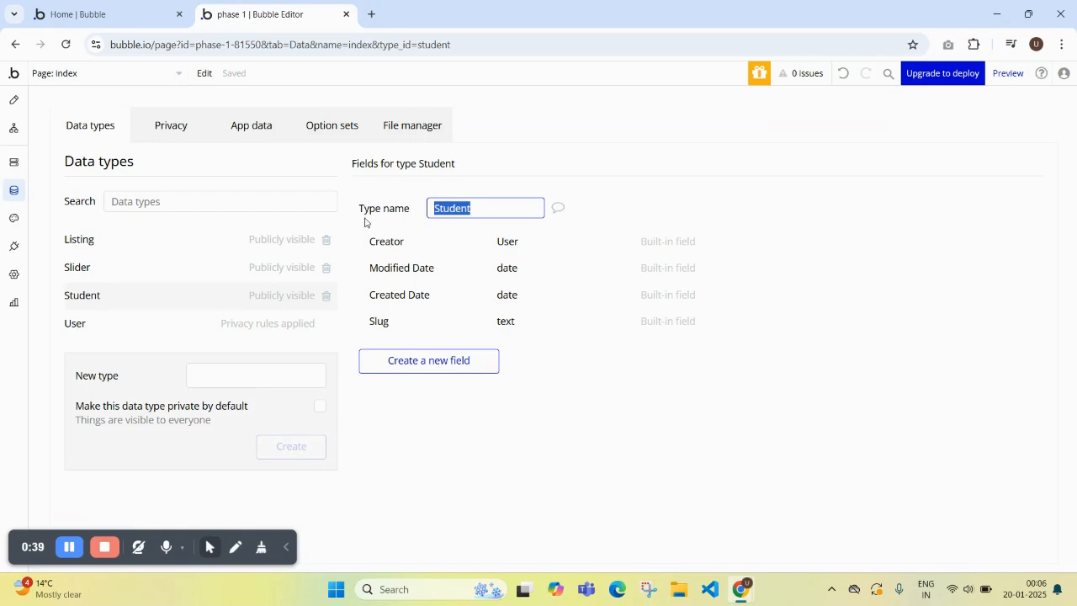
Step: Add a field called "Name" of type text to the Student data type
{"action": "left_click", "coordinate": [453, 373]}
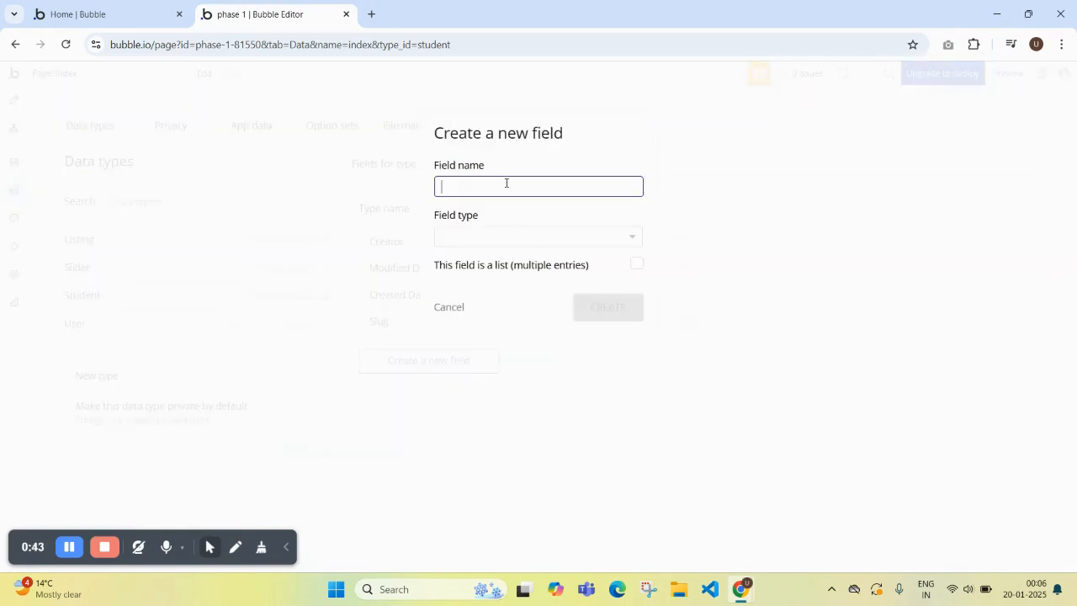
{"action": "left_click", "coordinate": [508, 235]}
{"action": "left_click", "coordinate": [472, 373]}
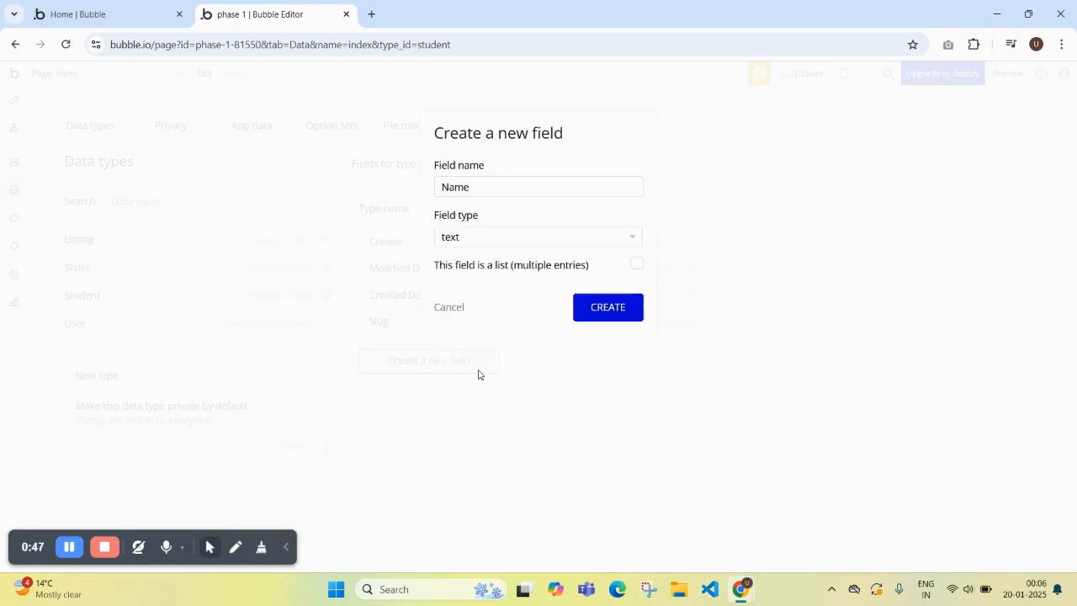
{"action": "left_click", "coordinate": [609, 308]}
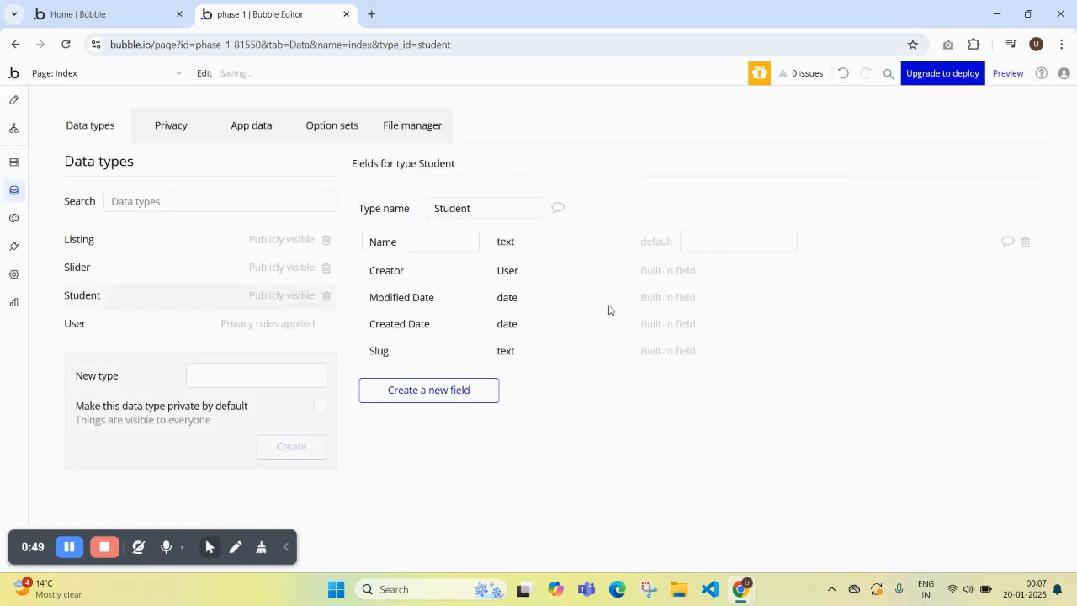
Step: Add a field called "Class" of type text to the Student data type
{"action": "left_click", "coordinate": [429, 391]}
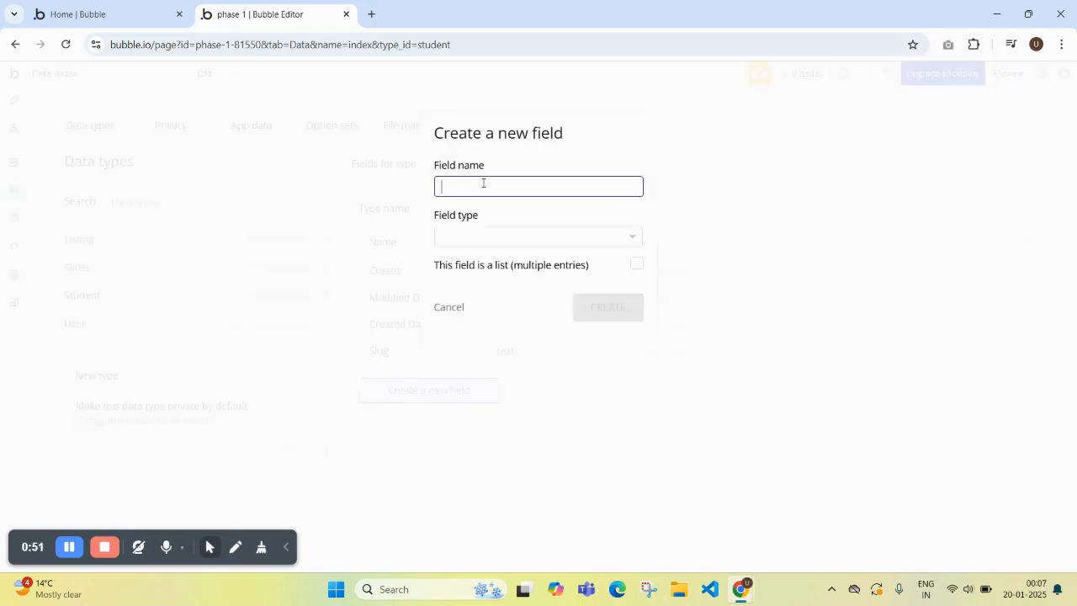
{"action": "type", "text": "Class"}
{"action": "left_click", "coordinate": [490, 245]}
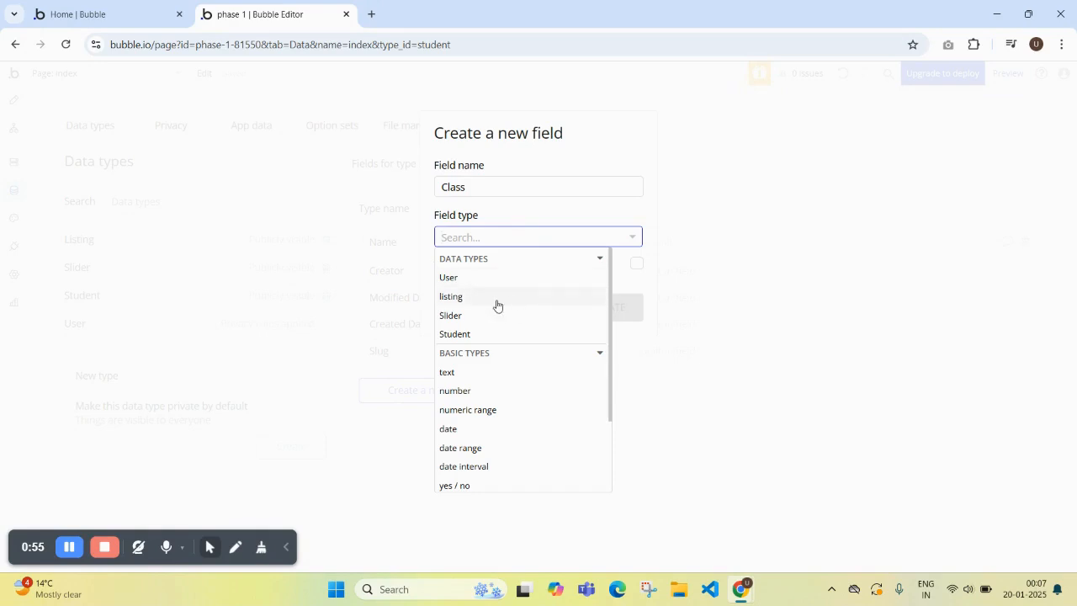
{"action": "left_click", "coordinate": [485, 375]}
{"action": "left_click", "coordinate": [596, 312]}
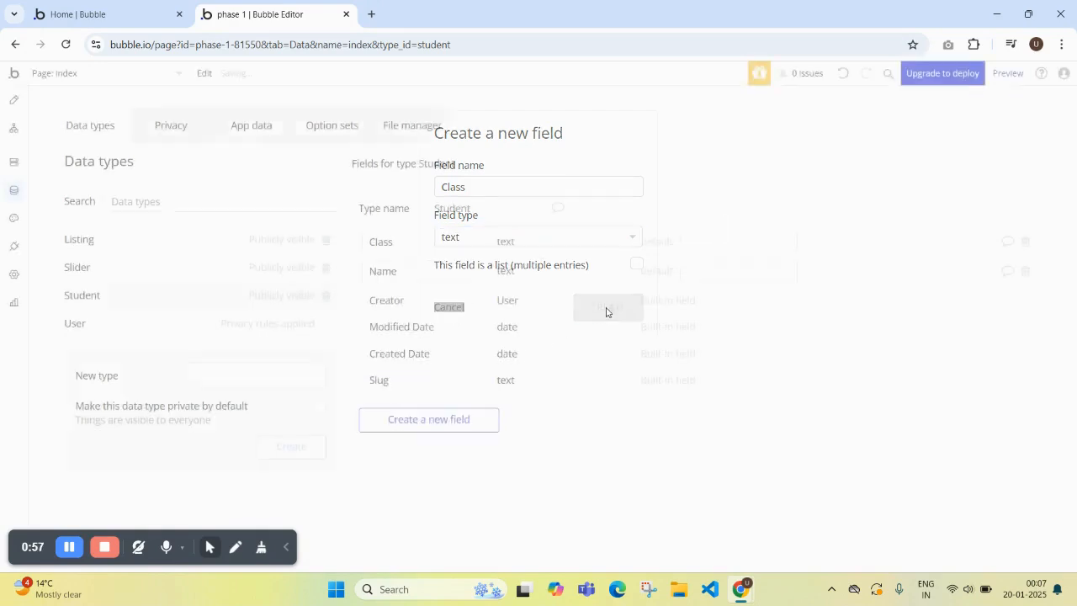
Step: Add a field called "Age" of type number to the Student data type
{"action": "left_click", "coordinate": [441, 426]}
{"action": "left_click", "coordinate": [463, 185]}
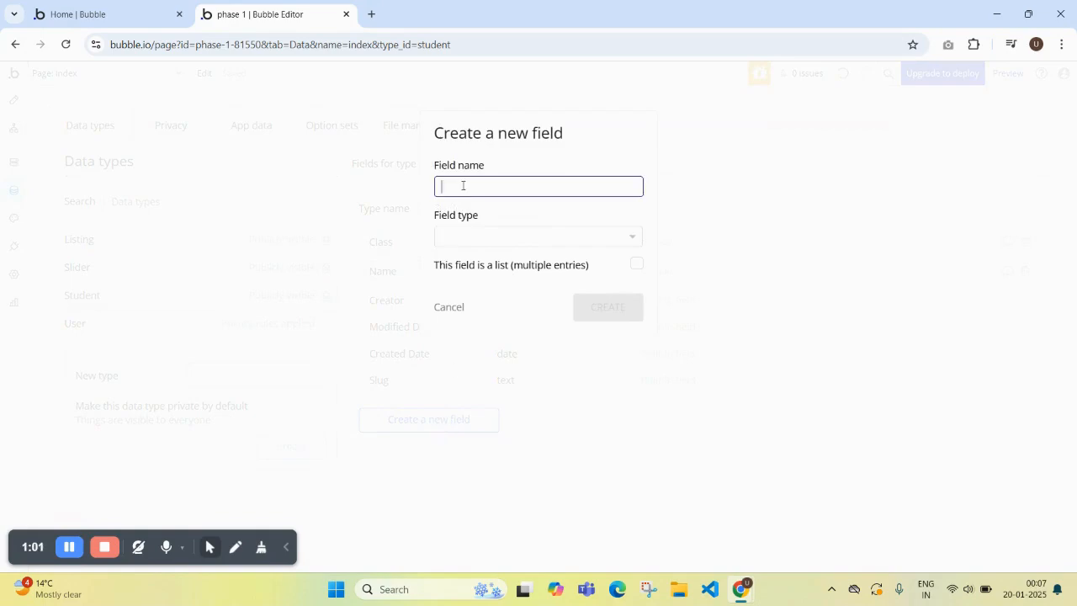
{"action": "type", "text": "Age"}
{"action": "left_click", "coordinate": [481, 235]}
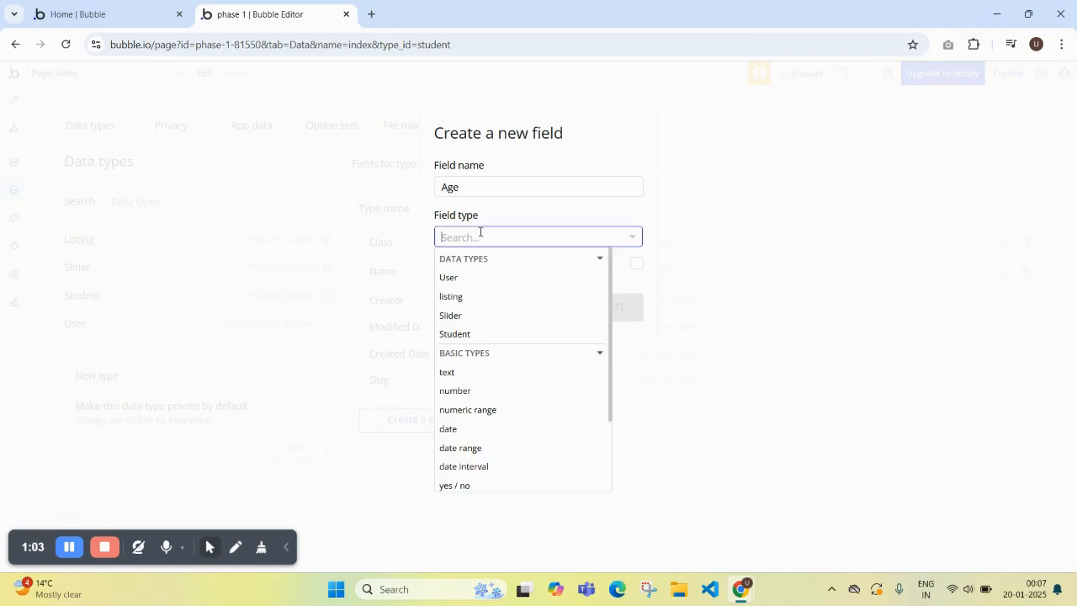
{"action": "left_click", "coordinate": [471, 392]}
{"action": "left_click", "coordinate": [611, 318]}
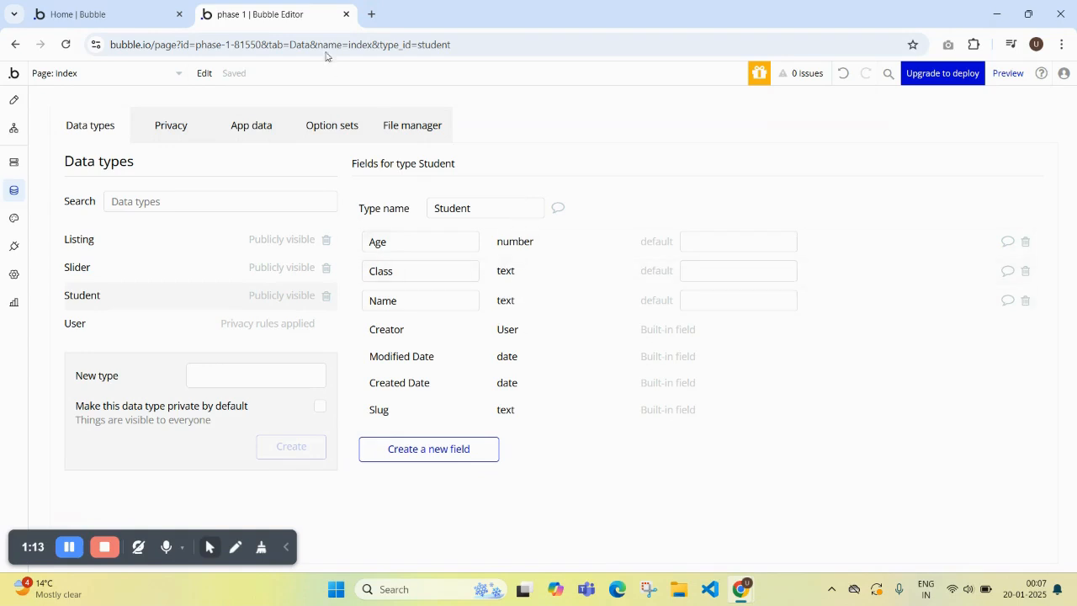
Step: In the app data, hide Modified Date, Slug, Created By and Created Date from the All Students view and save it
{"action": "left_click", "coordinate": [231, 125]}
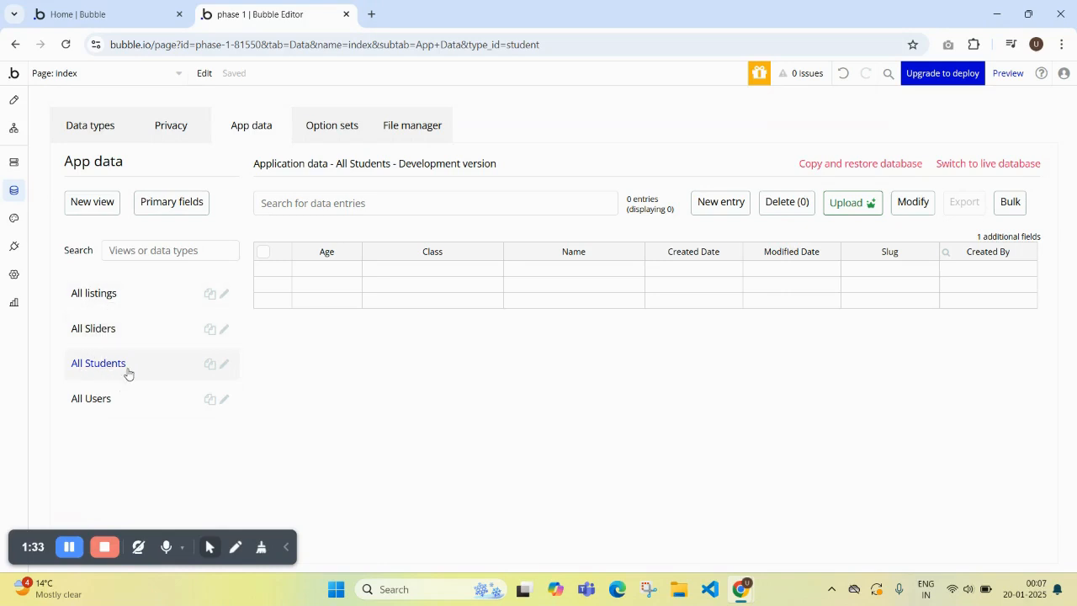
{"action": "left_click", "coordinate": [116, 402]}
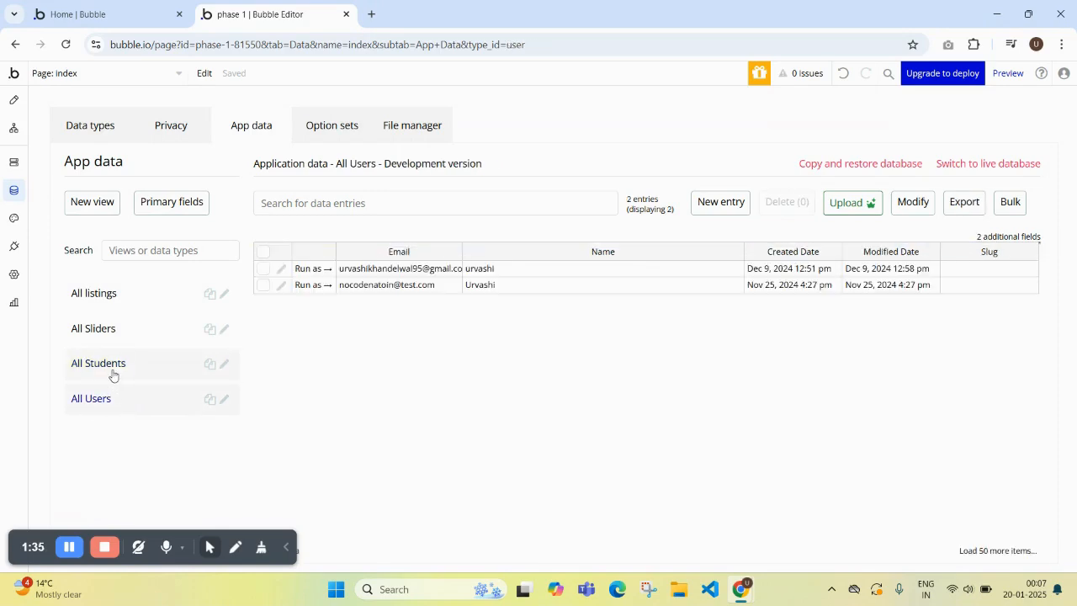
{"action": "left_click", "coordinate": [114, 375]}
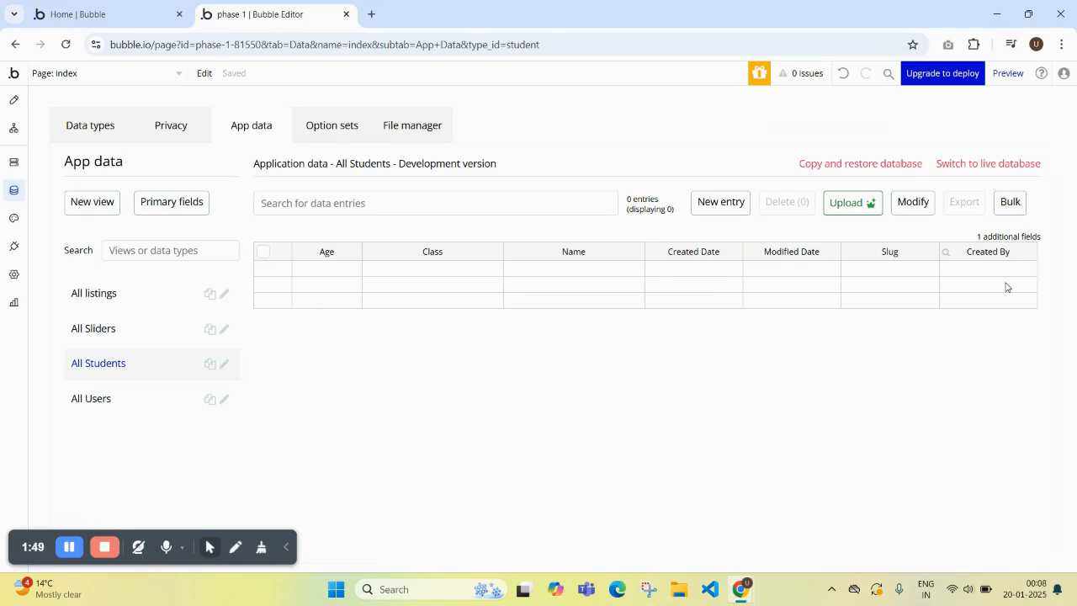
{"action": "left_click", "coordinate": [1003, 239]}
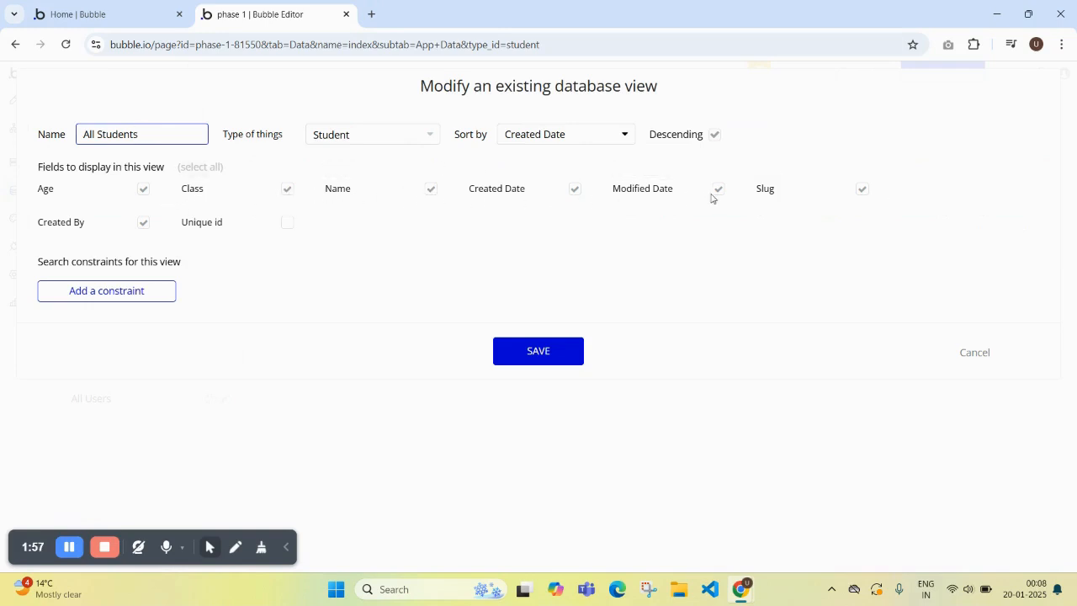
{"action": "left_click", "coordinate": [718, 192]}
{"action": "left_click", "coordinate": [861, 194]}
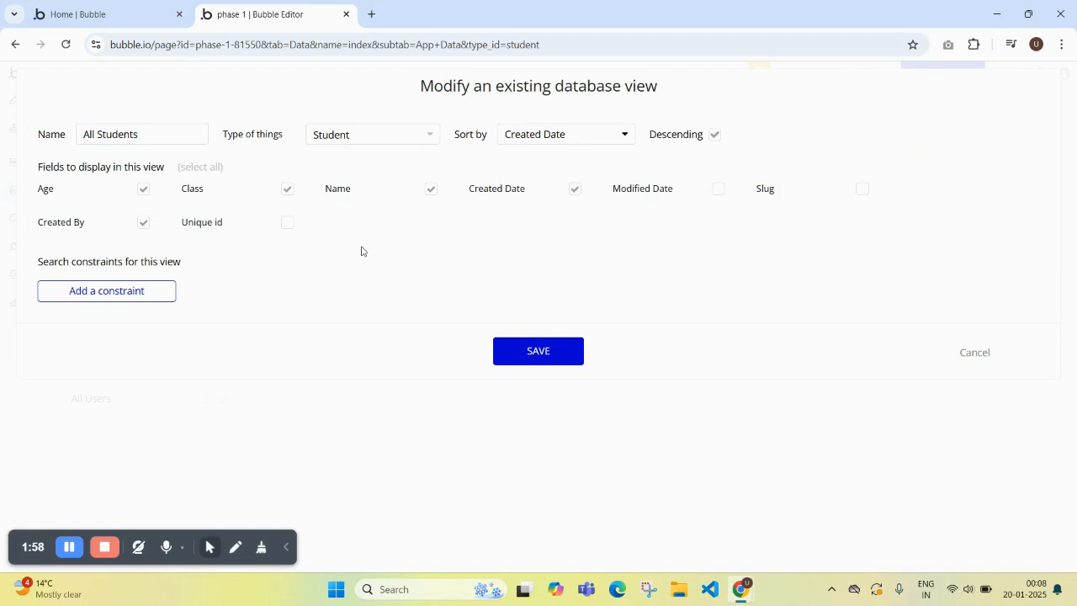
{"action": "left_click", "coordinate": [144, 224]}
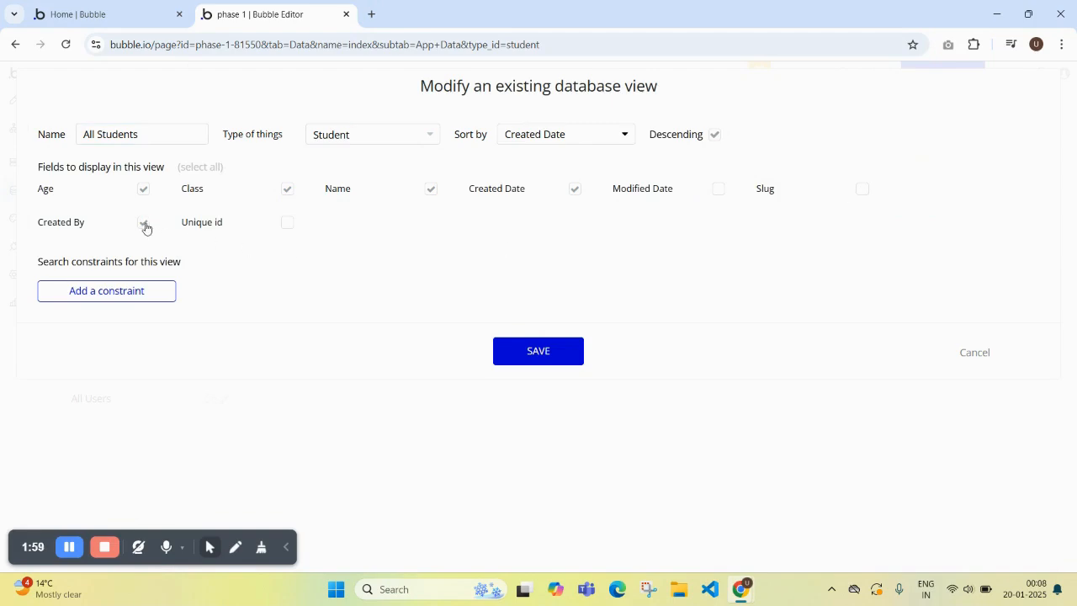
{"action": "left_click", "coordinate": [573, 197]}
{"action": "left_click", "coordinate": [548, 351]}
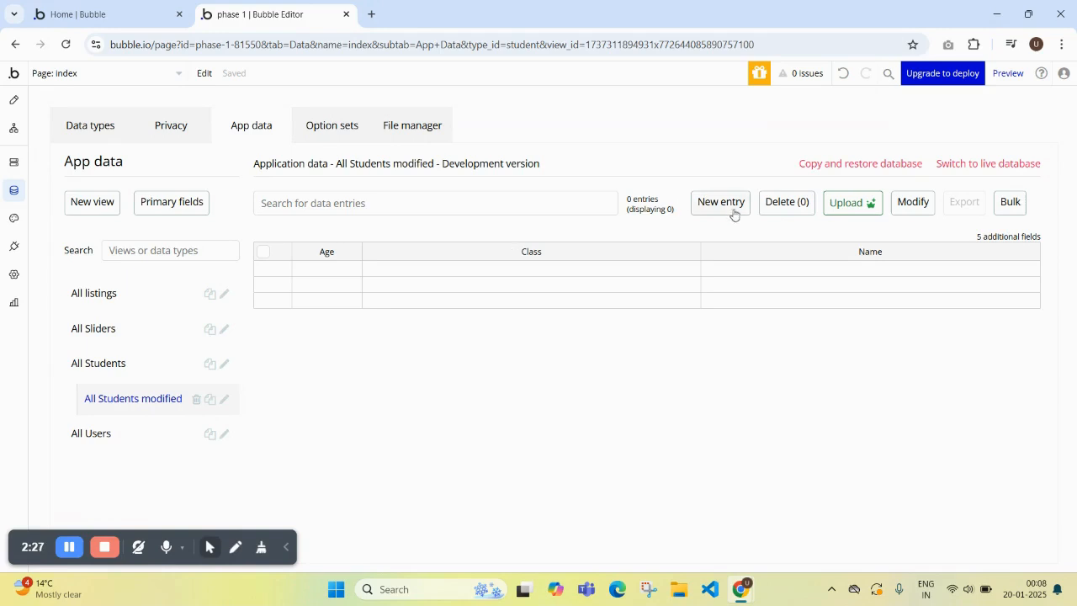
Step: Create a new Student database entry with age 23, class 12 and the student's full name
{"action": "mouse_move", "coordinate": [709, 212]}
{"action": "left_click", "coordinate": [718, 205]}
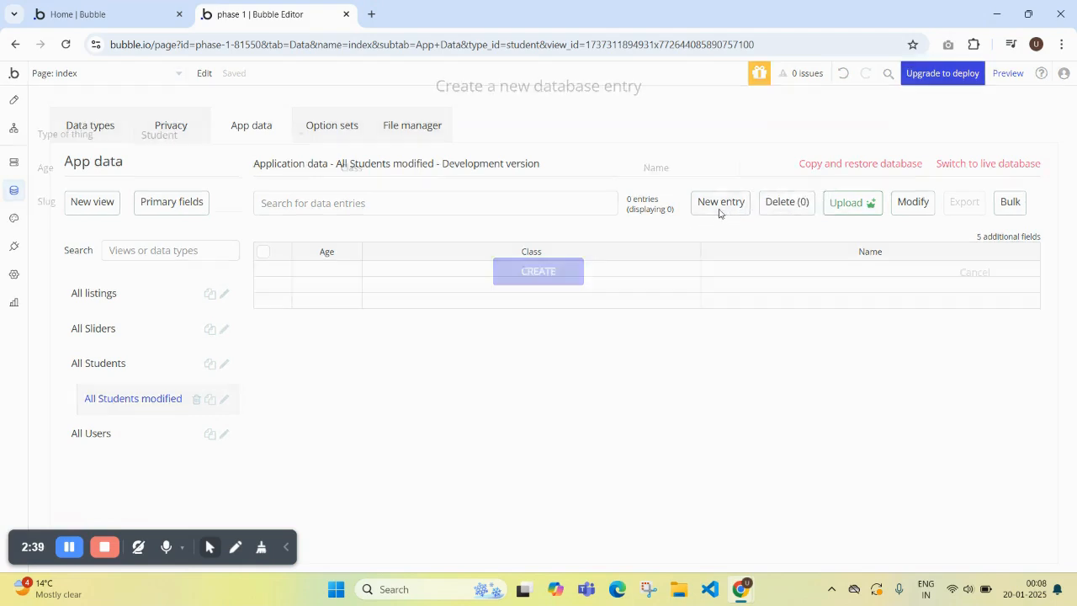
{"action": "left_click", "coordinate": [203, 164]}
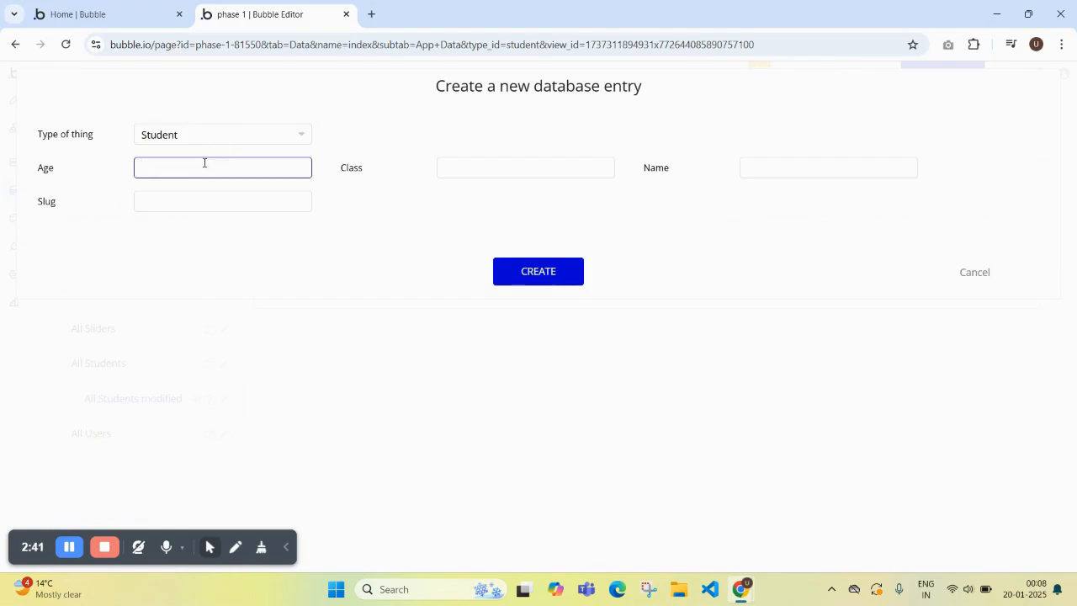
{"action": "type", "text": "23"}
{"action": "left_click", "coordinate": [451, 165]}
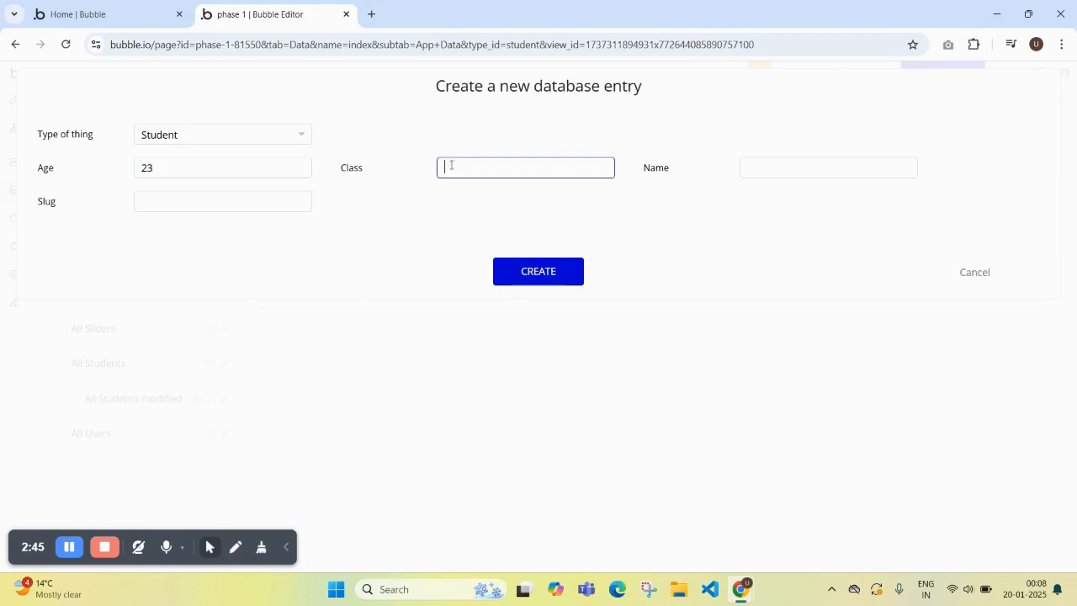
{"action": "left_click", "coordinate": [786, 165]}
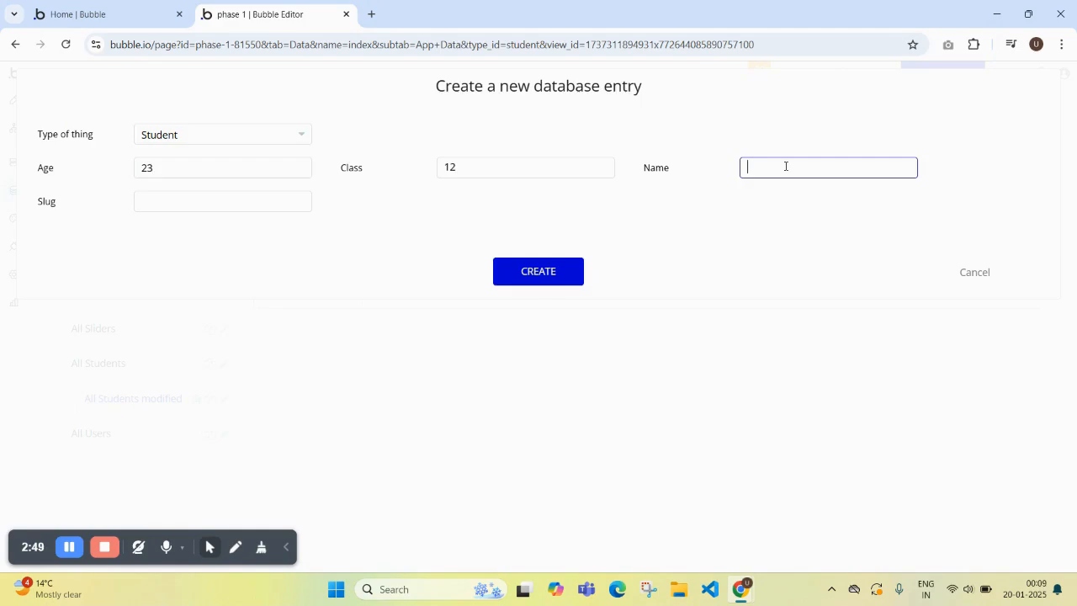
{"action": "type", "text": "John Doe"}
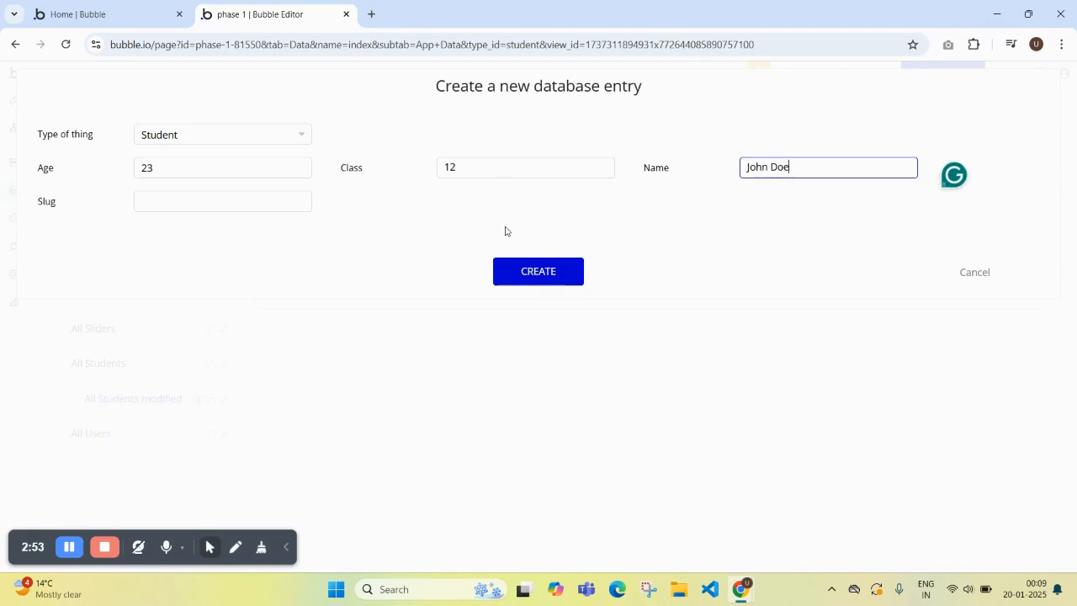
{"action": "left_click", "coordinate": [540, 275]}
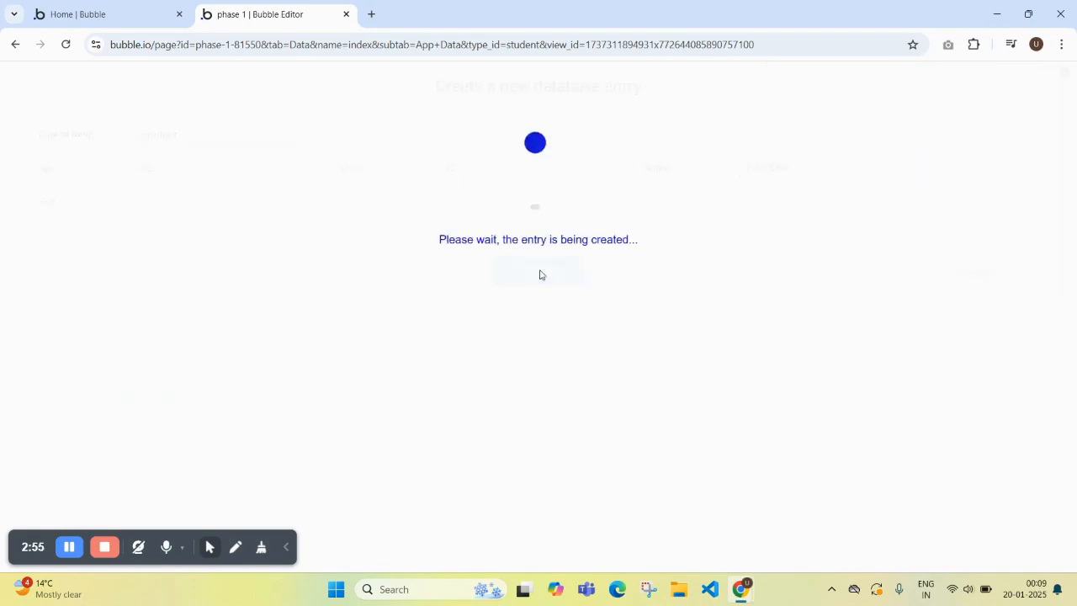
{"action": "left_click", "coordinate": [545, 244]}
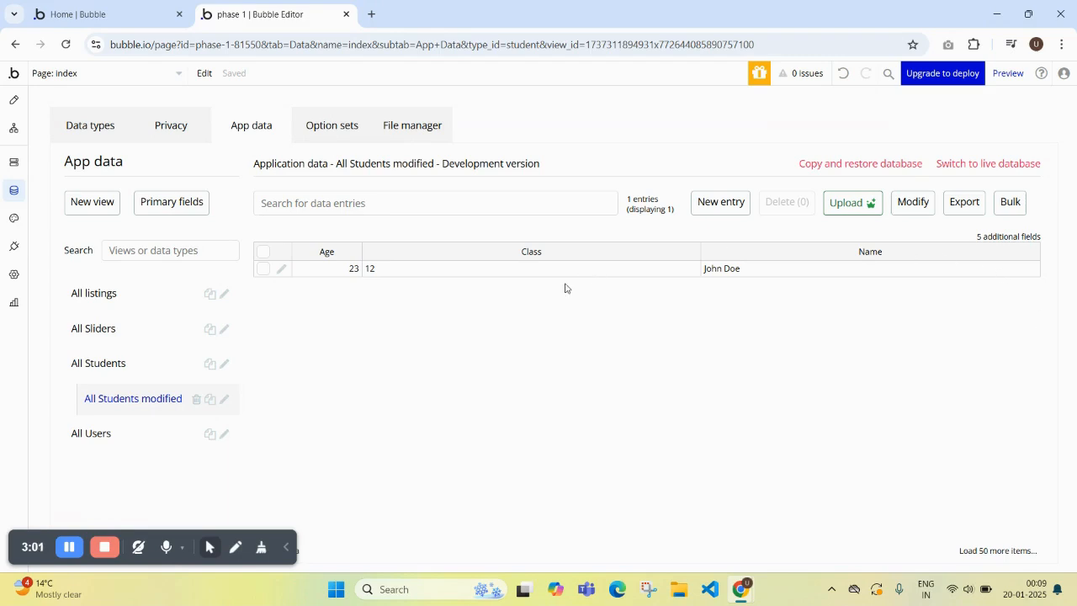
Step: Add a new web page named "create_listing" to the app
{"action": "left_click", "coordinate": [10, 108]}
{"action": "left_click", "coordinate": [118, 70]}
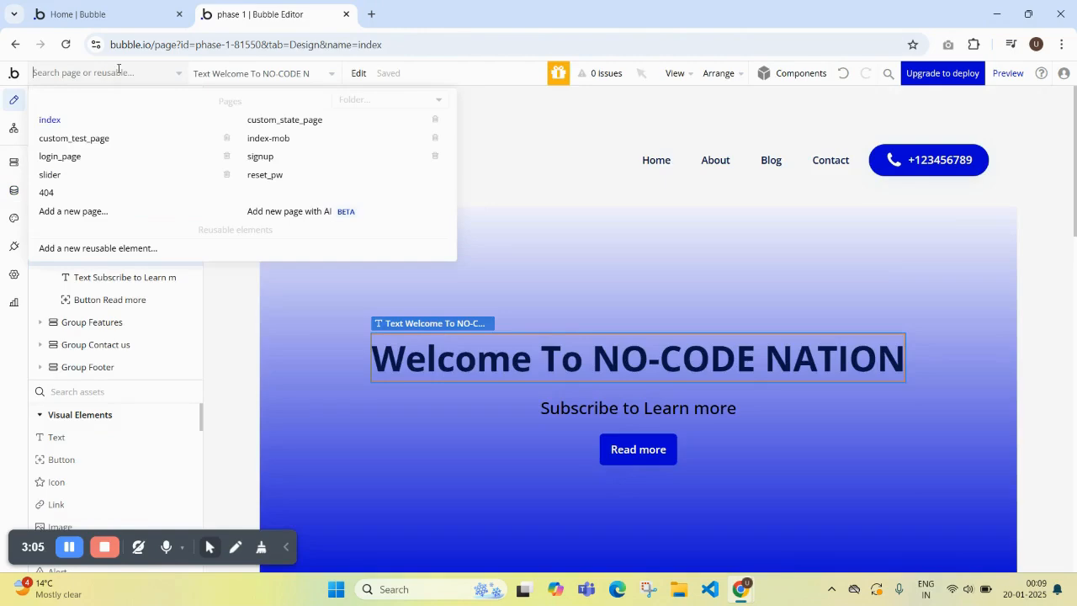
{"action": "left_click", "coordinate": [89, 212]}
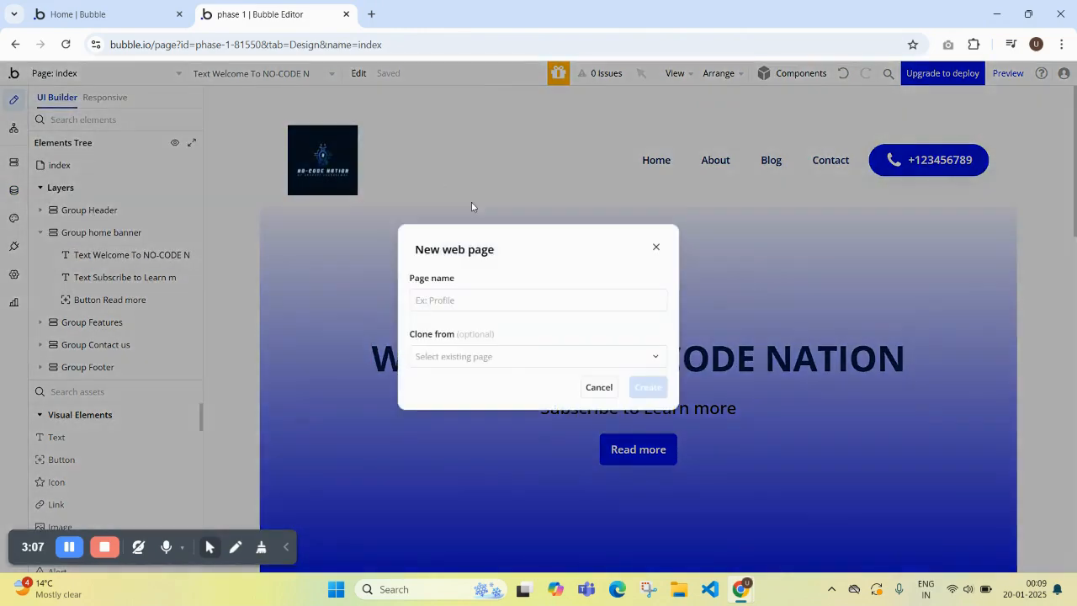
{"action": "left_click", "coordinate": [506, 307]}
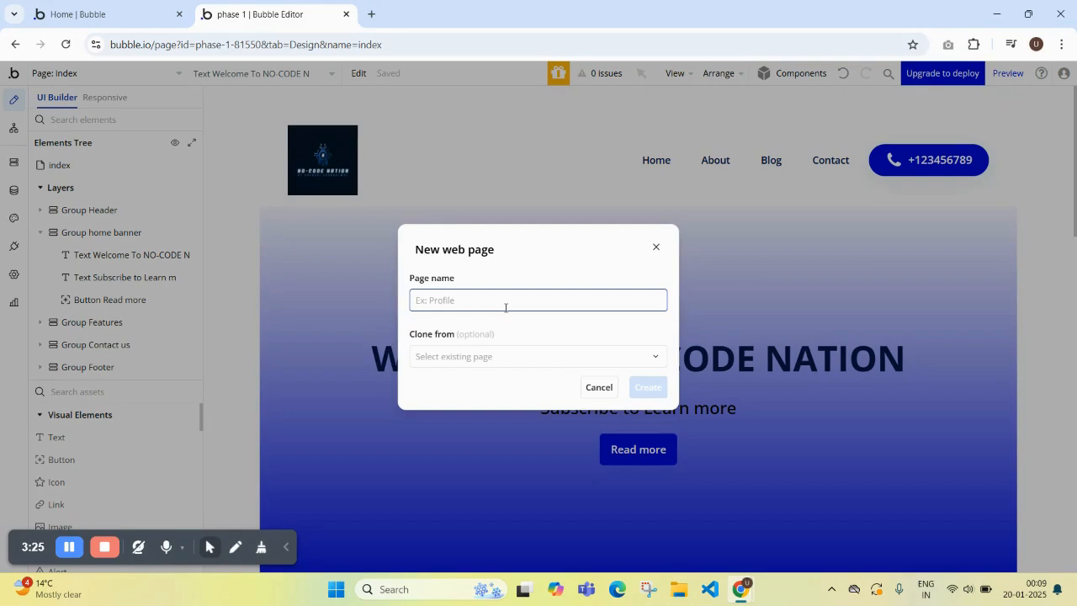
{"action": "type", "text": "Li"}
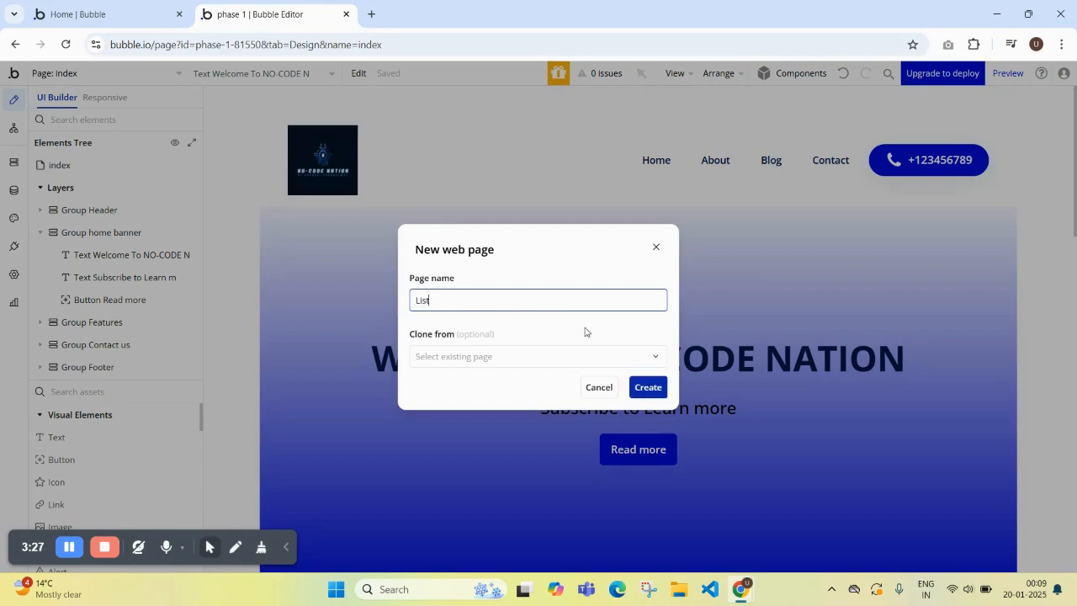
{"action": "key", "text": "BackSpace"}
{"action": "type", "text": "Create"}
{"action": "left_click", "coordinate": [646, 387]}
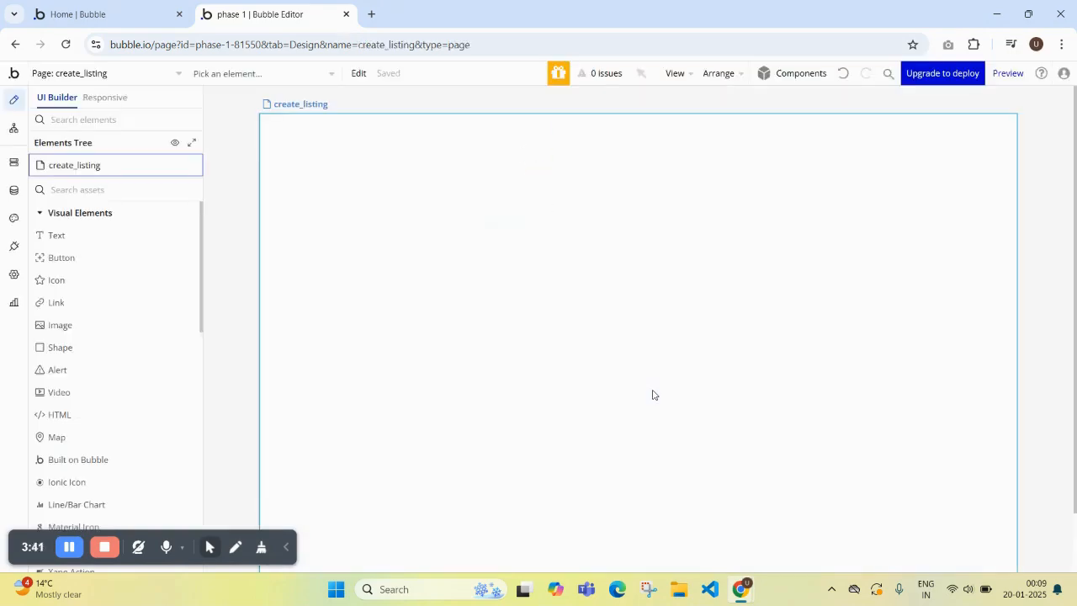
Step: Draw an Input element about 221 px wide and 36 px high on the create_listing page
{"action": "left_click", "coordinate": [81, 190]}
{"action": "type", "text": "inp"}
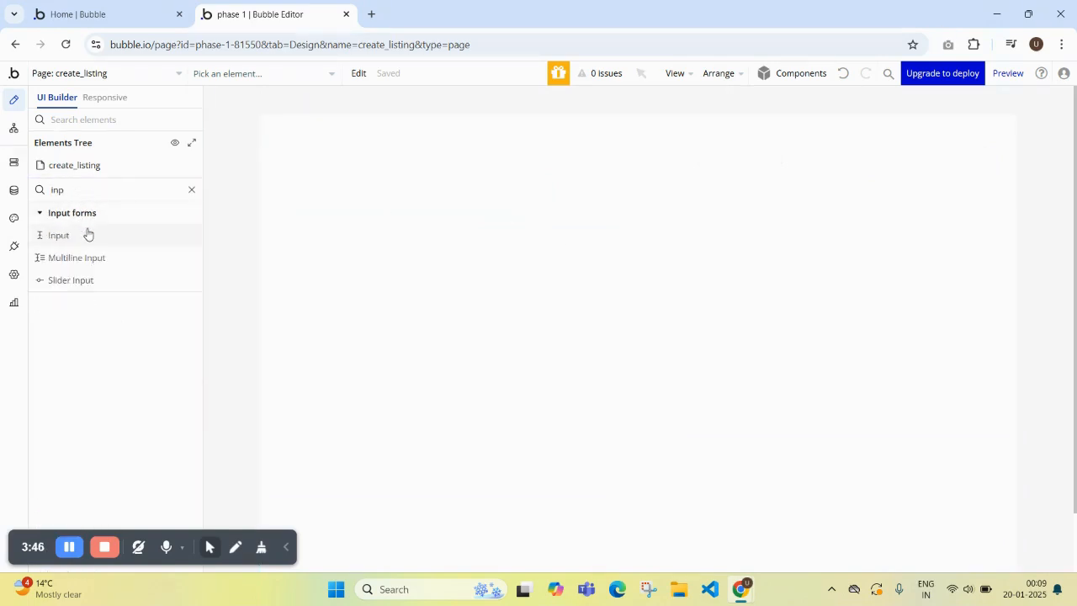
{"action": "left_click", "coordinate": [88, 234]}
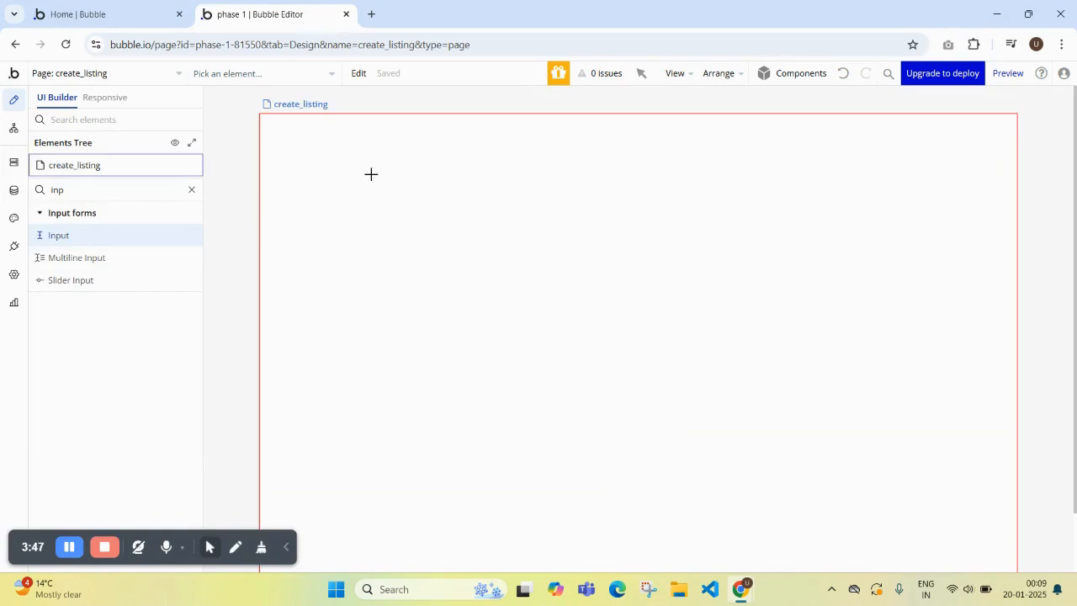
{"action": "left_click_drag", "start_coordinate": [371, 172], "coordinate": [527, 197]}
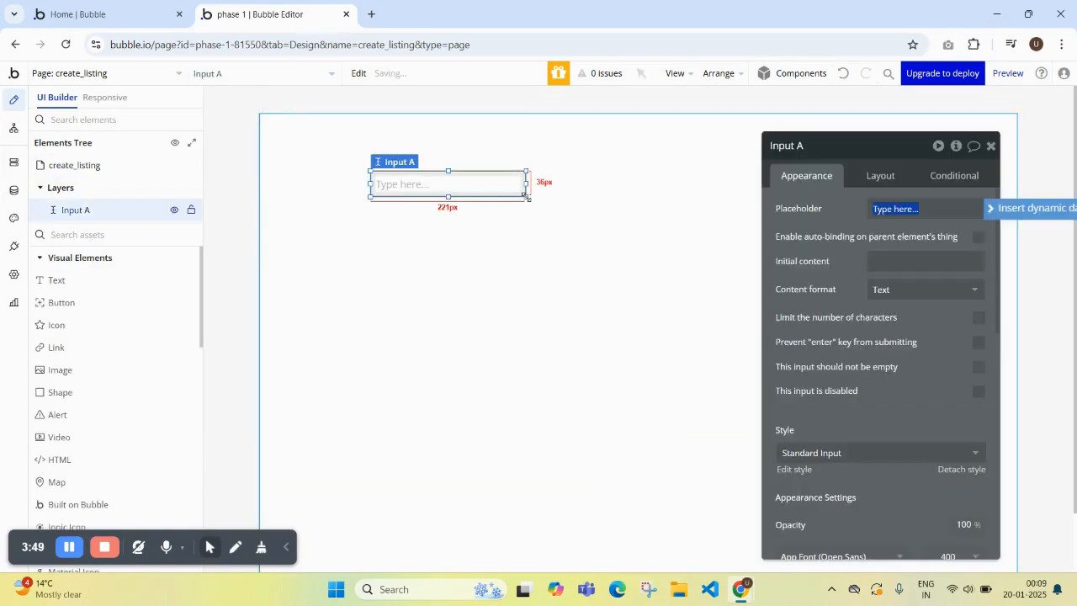
Step: Set the create_listing page's container layout to Column with its contents aligned to the top
{"action": "left_click", "coordinate": [644, 177]}
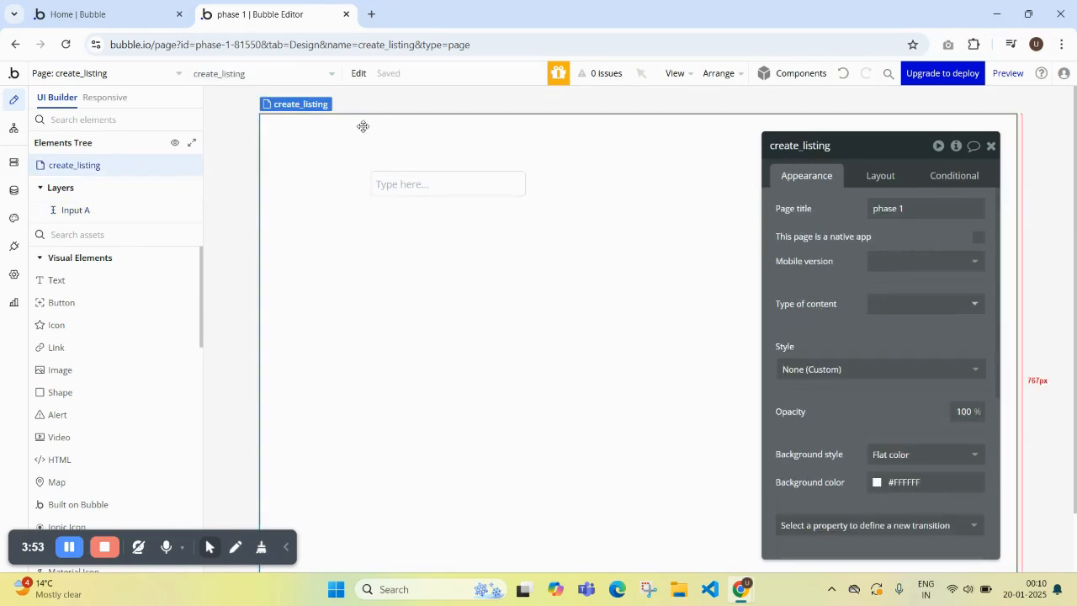
{"action": "left_click", "coordinate": [876, 175]}
{"action": "left_click", "coordinate": [880, 209]}
{"action": "left_click", "coordinate": [888, 250]}
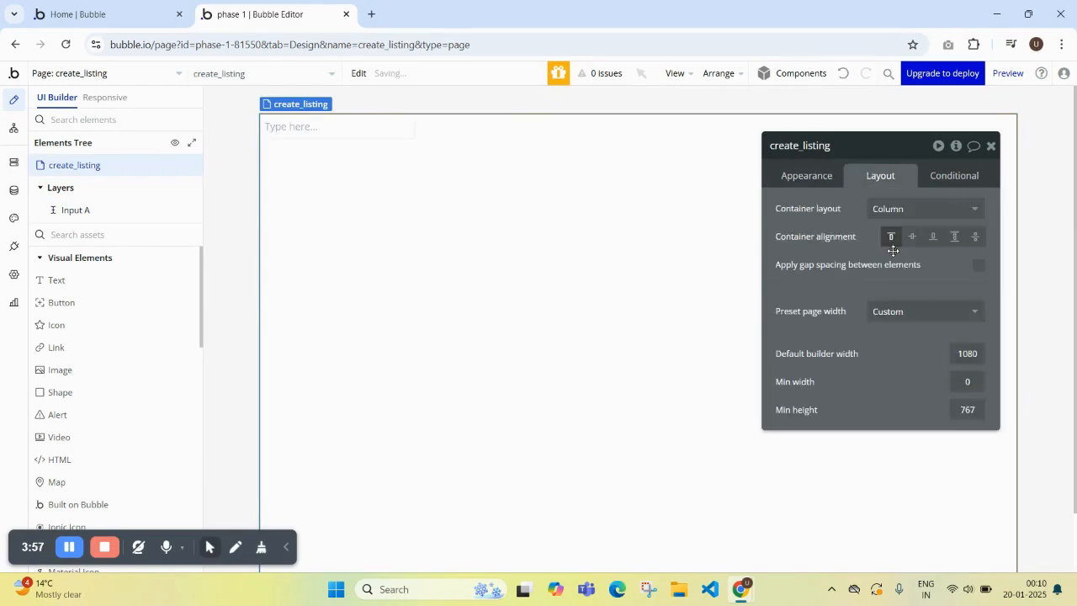
{"action": "left_click", "coordinate": [910, 236]}
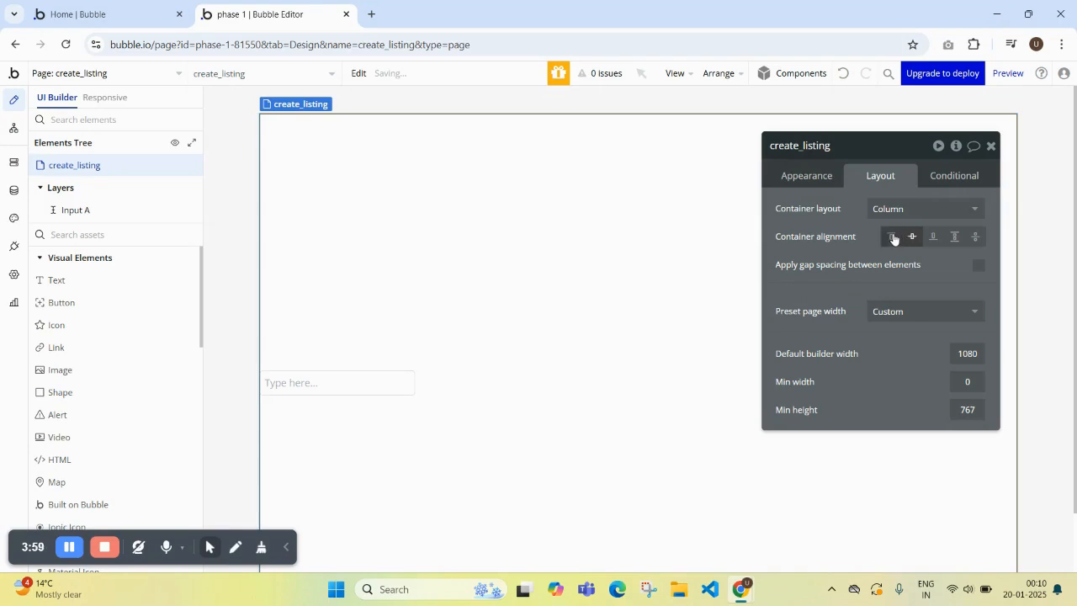
{"action": "left_click", "coordinate": [893, 238]}
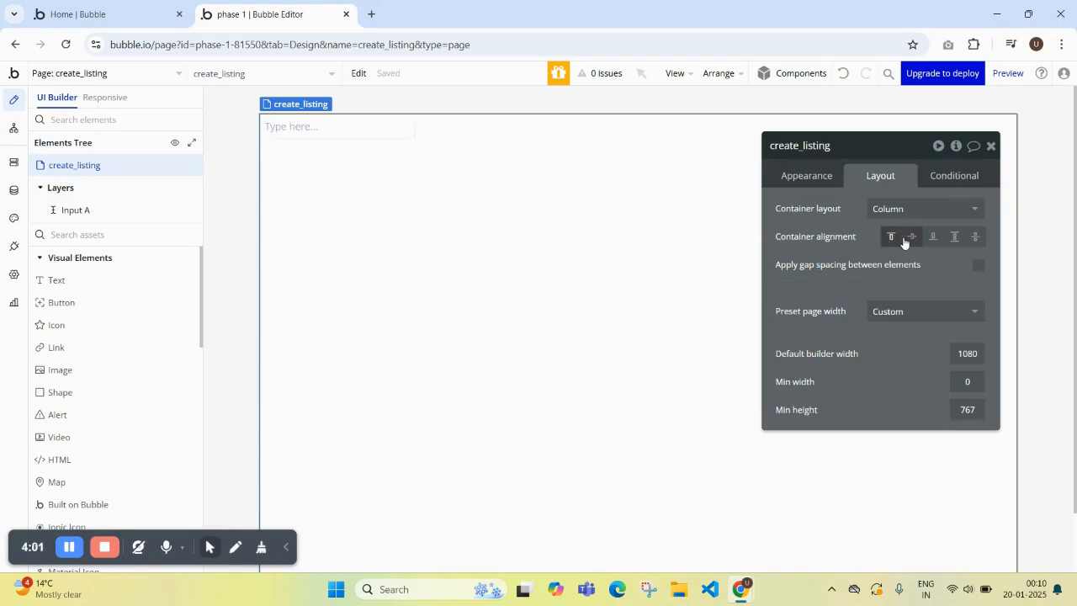
Step: Centre the input horizontally within the page
{"action": "left_click", "coordinate": [396, 137]}
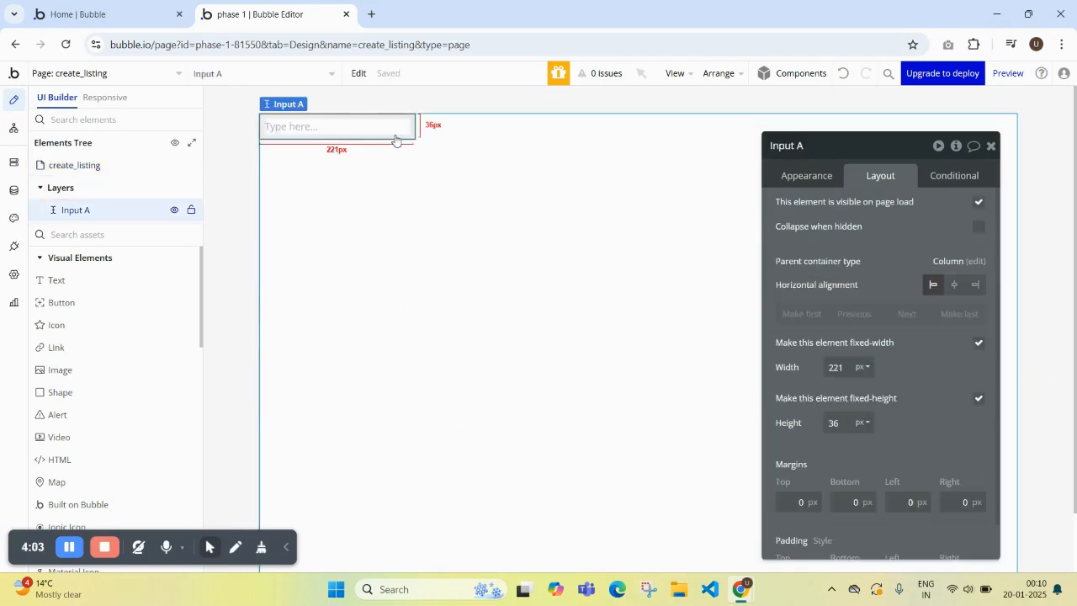
{"action": "right_click", "coordinate": [397, 138]}
{"action": "left_click", "coordinate": [448, 147]}
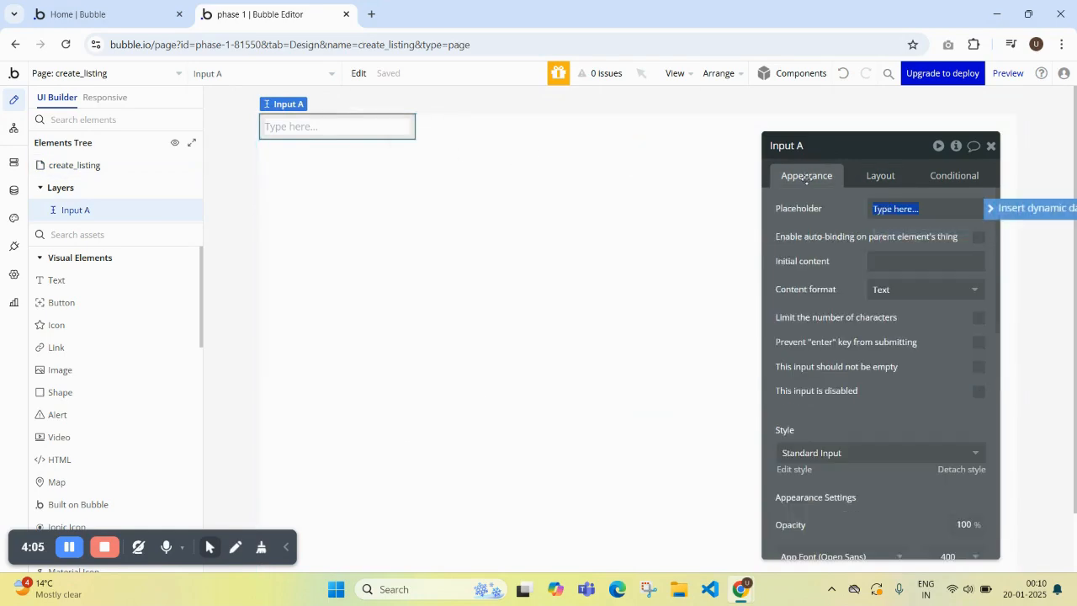
{"action": "left_click", "coordinate": [882, 176]}
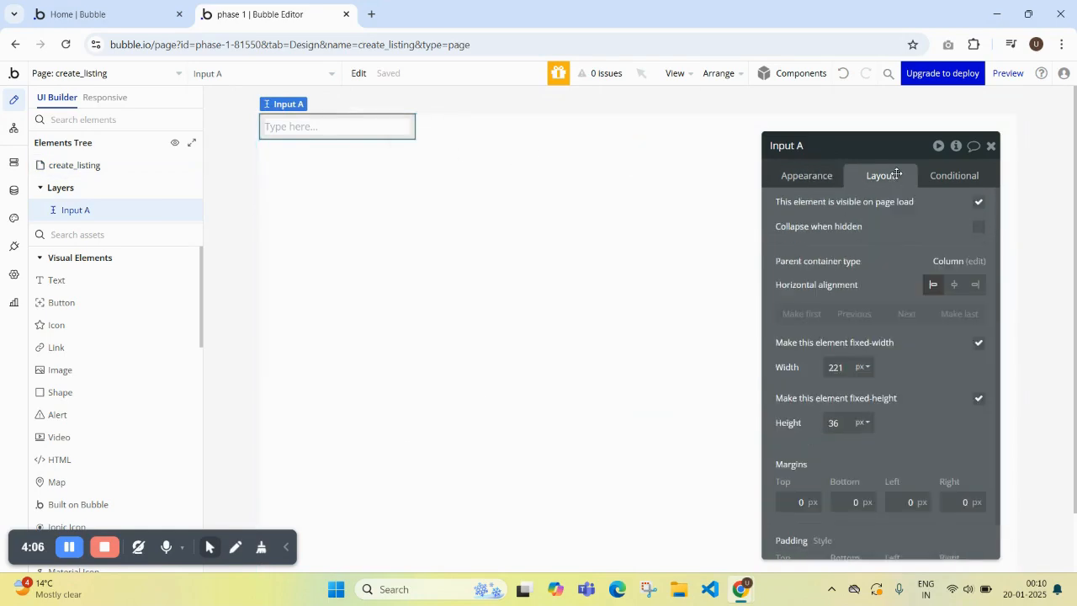
{"action": "left_click", "coordinate": [955, 288]}
{"action": "left_click", "coordinate": [578, 171]}
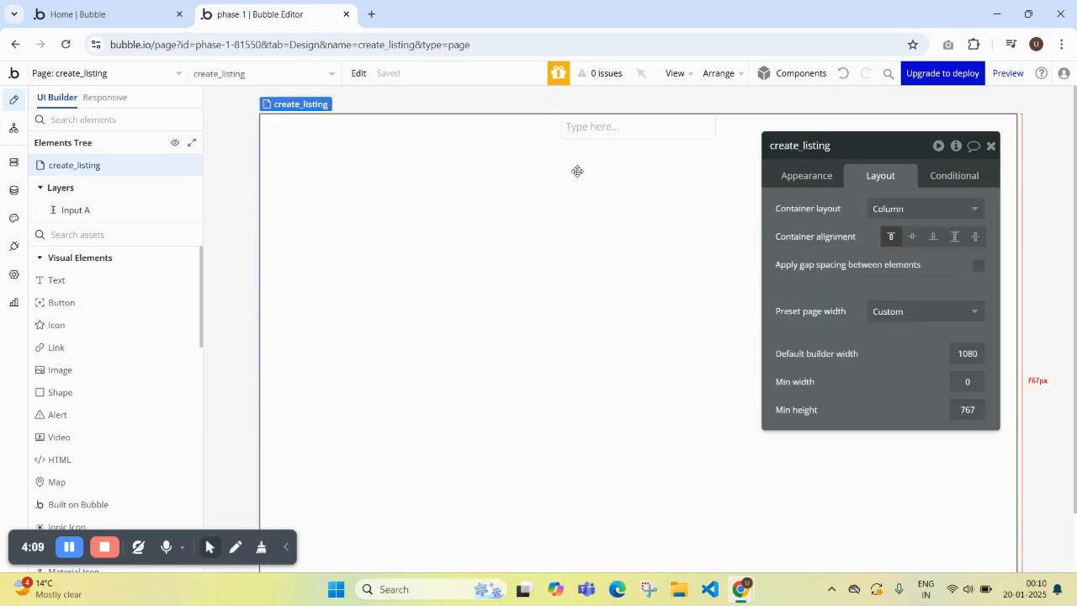
Step: Set the input's placeholder to "Type Name..." and close its properties
{"action": "left_click", "coordinate": [596, 138]}
{"action": "left_click", "coordinate": [799, 176]}
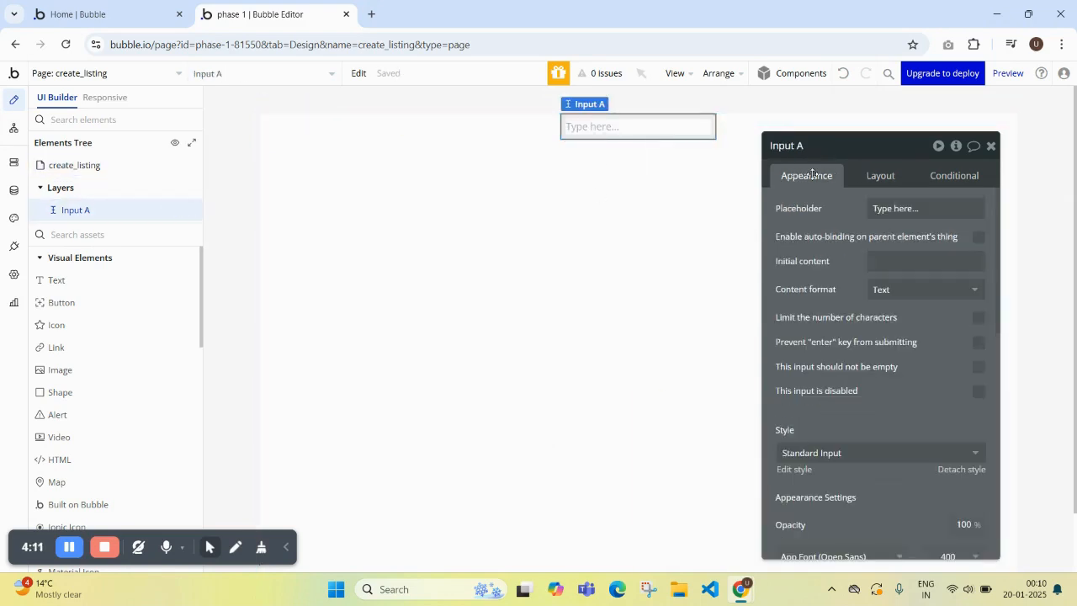
{"action": "triple_click", "coordinate": [904, 208]}
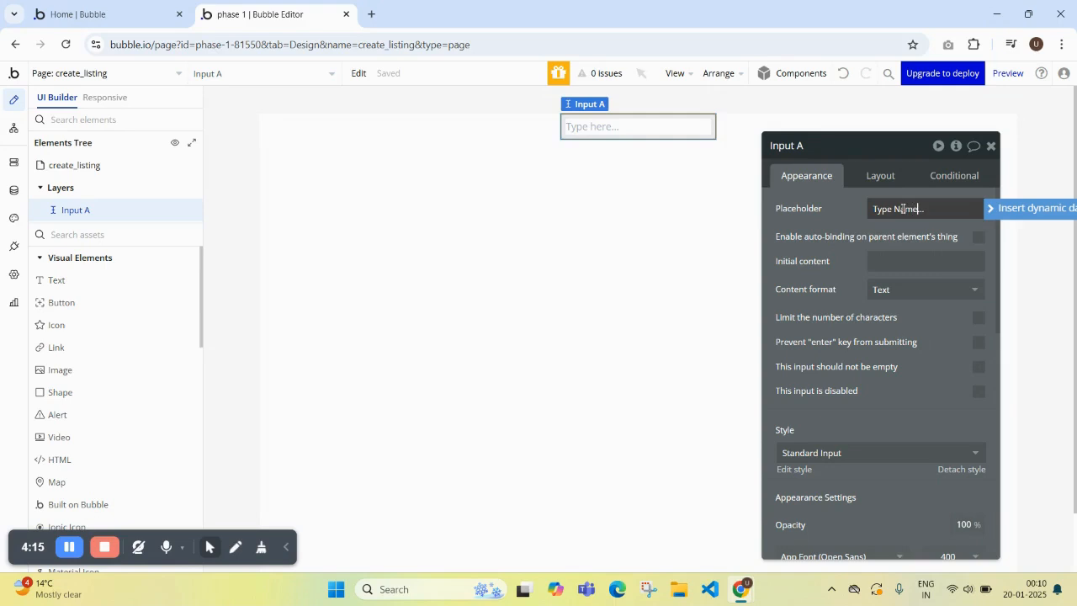
{"action": "left_click", "coordinate": [841, 222]}
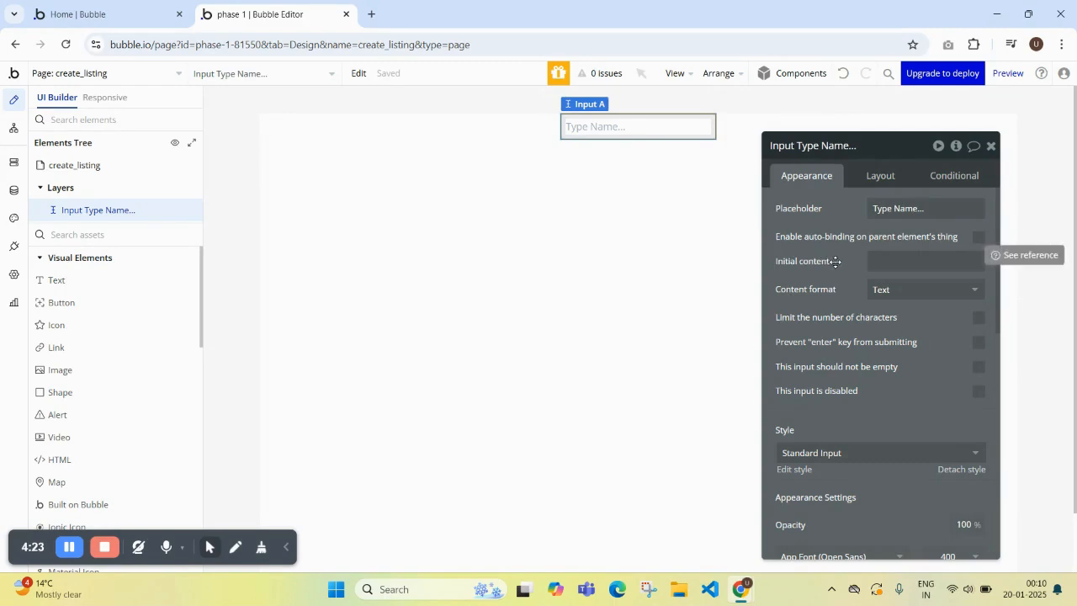
{"action": "left_click", "coordinate": [893, 261]}
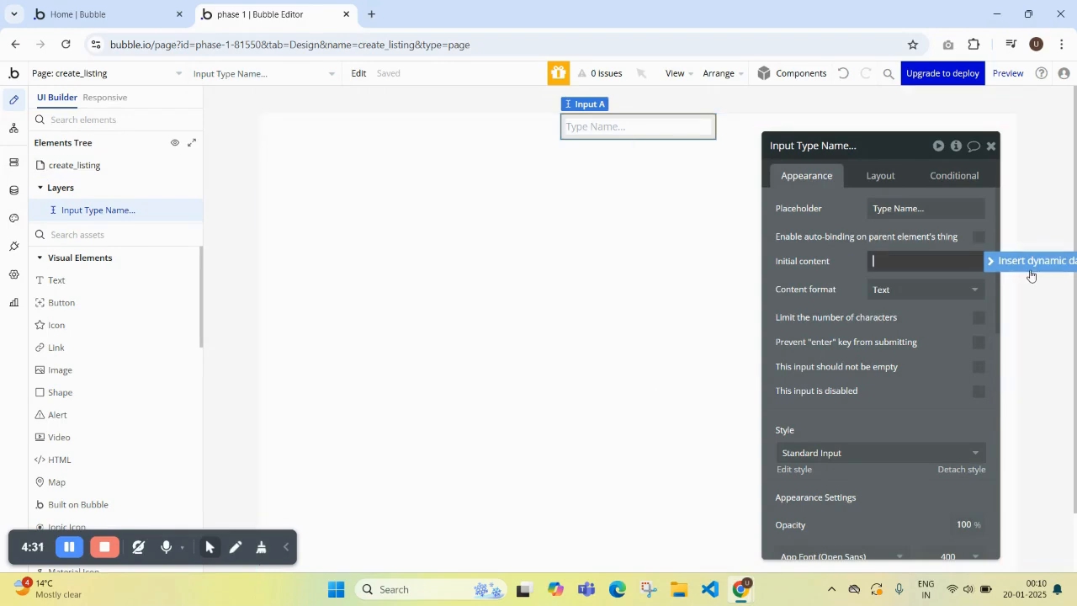
{"action": "left_click", "coordinate": [991, 146]}
Step: Duplicate the name input below itself and set the copy's placeholder to "Type Class..."
{"action": "double_click", "coordinate": [627, 128]}
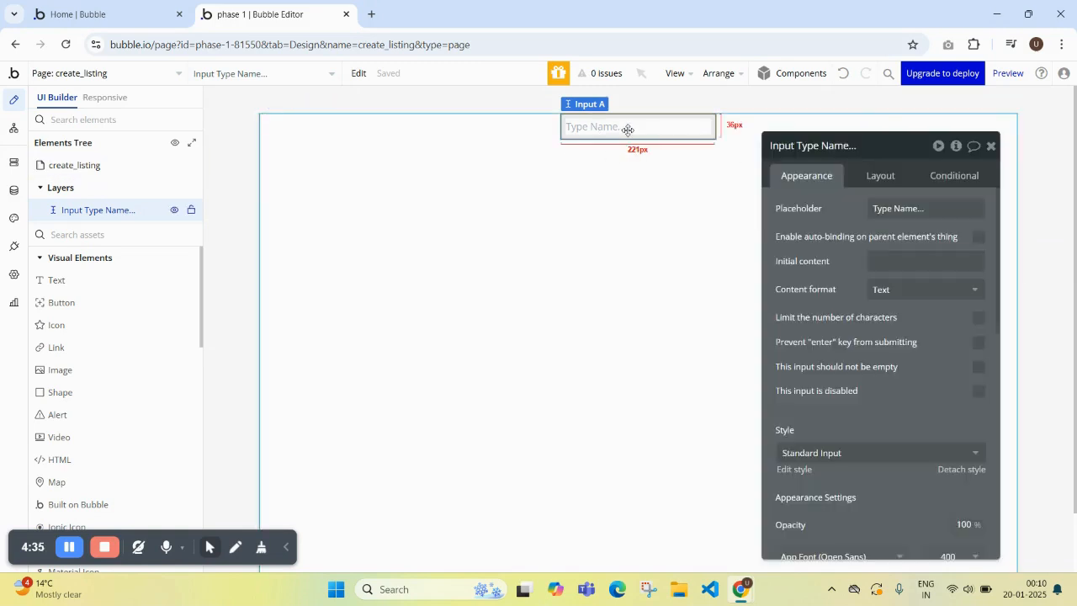
{"action": "key", "text": "ctrl+c"}
{"action": "left_click", "coordinate": [628, 173]}
{"action": "key", "text": "ctrl+v"}
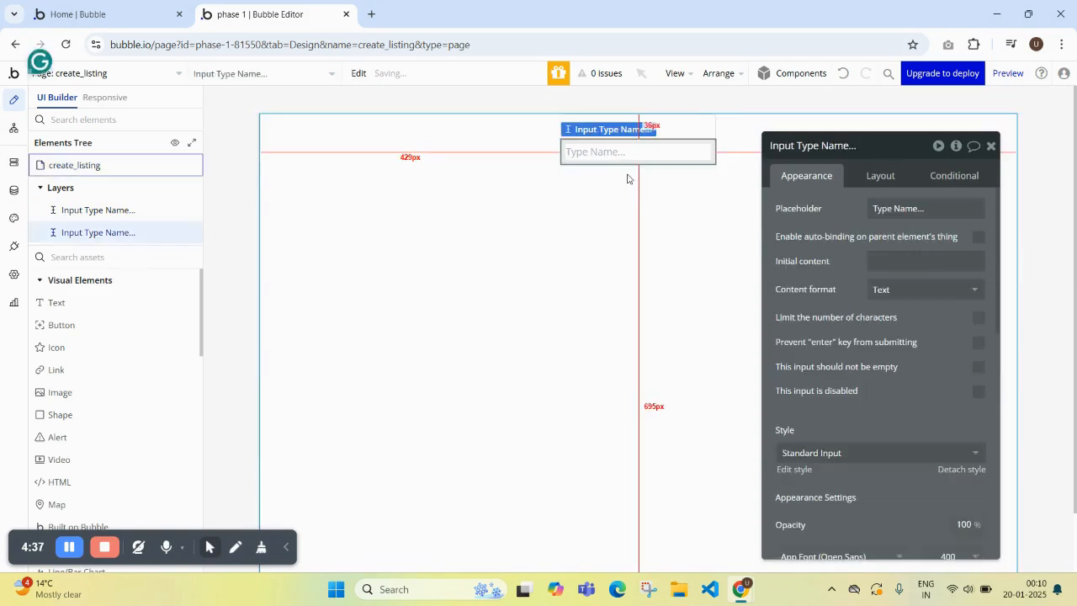
{"action": "left_click", "coordinate": [901, 207]}
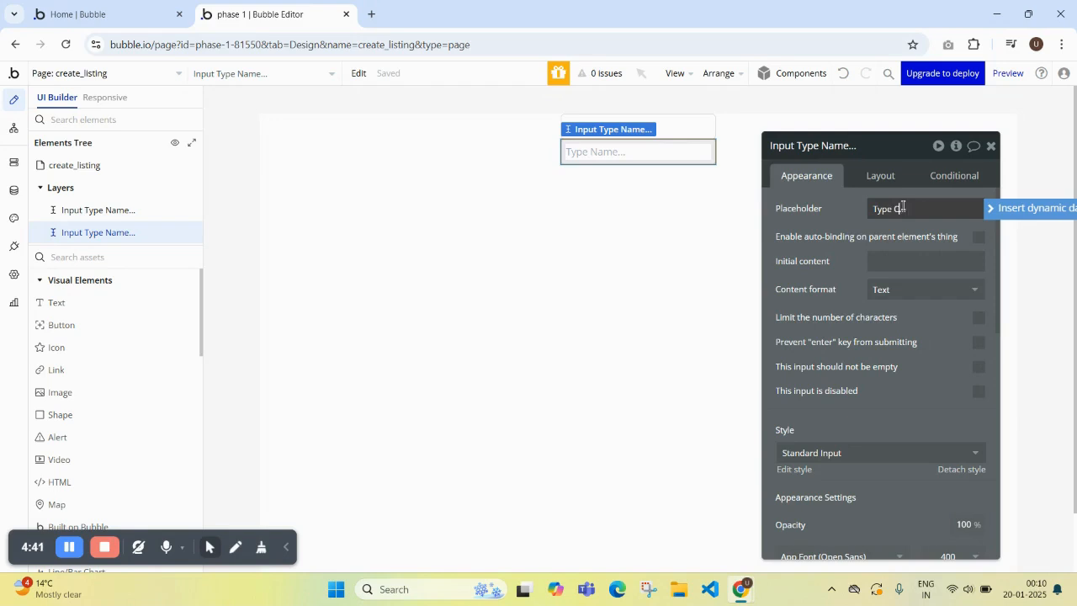
{"action": "left_click", "coordinate": [830, 221]}
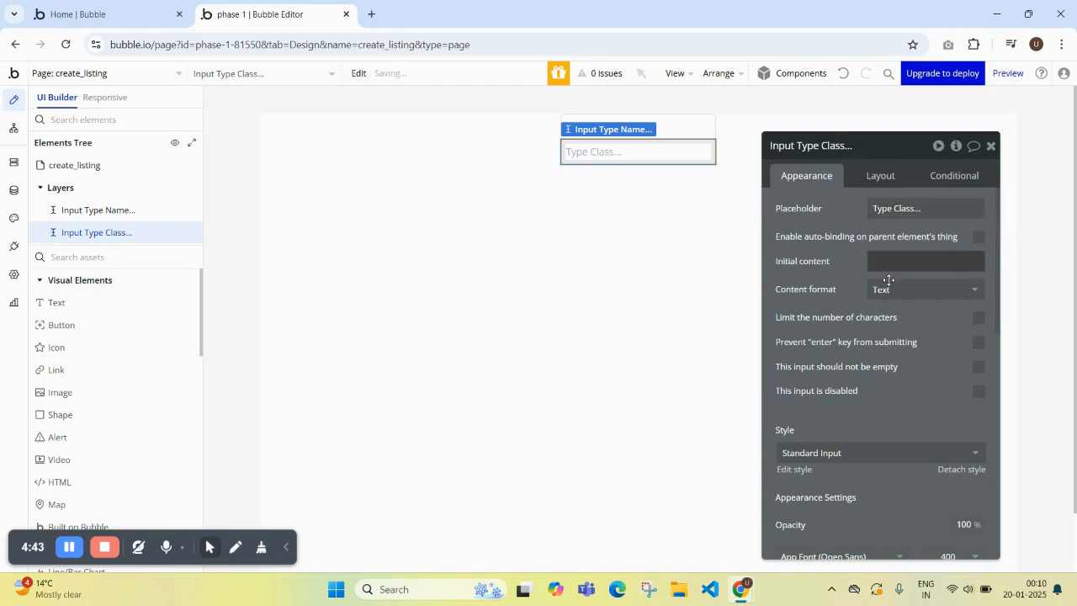
{"action": "left_click", "coordinate": [991, 146]}
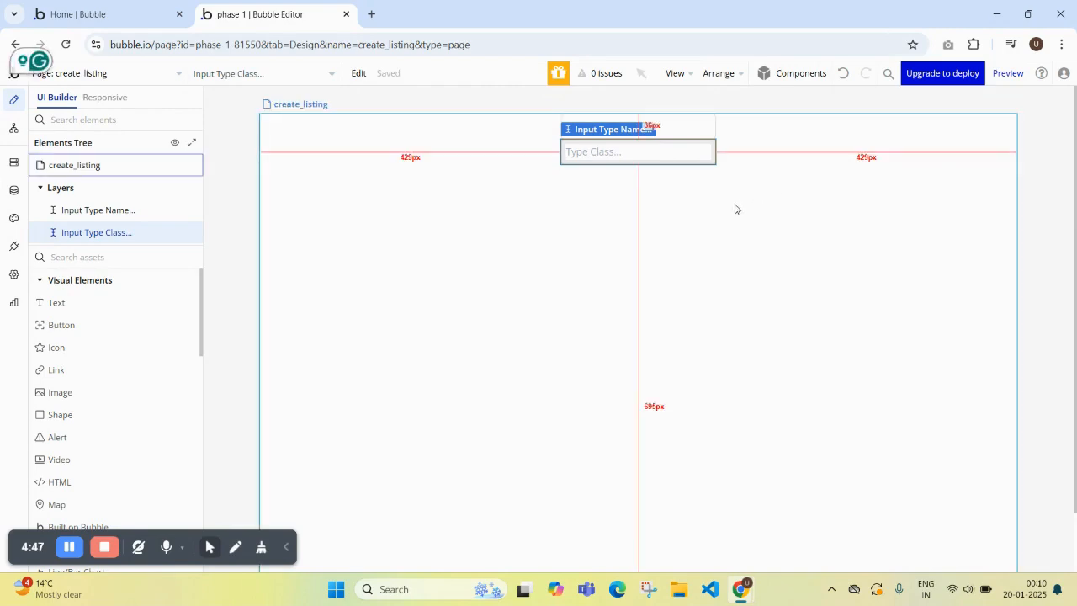
Step: Duplicate the class input below itself and set the copy's placeholder to "Type Age..."
{"action": "double_click", "coordinate": [621, 154]}
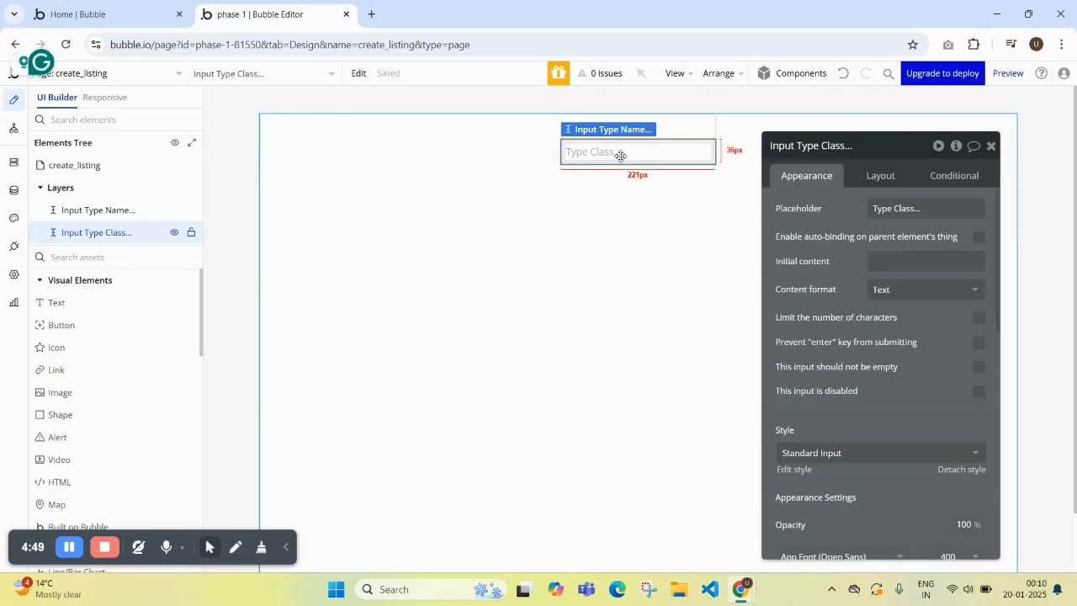
{"action": "right_click", "coordinate": [620, 155]}
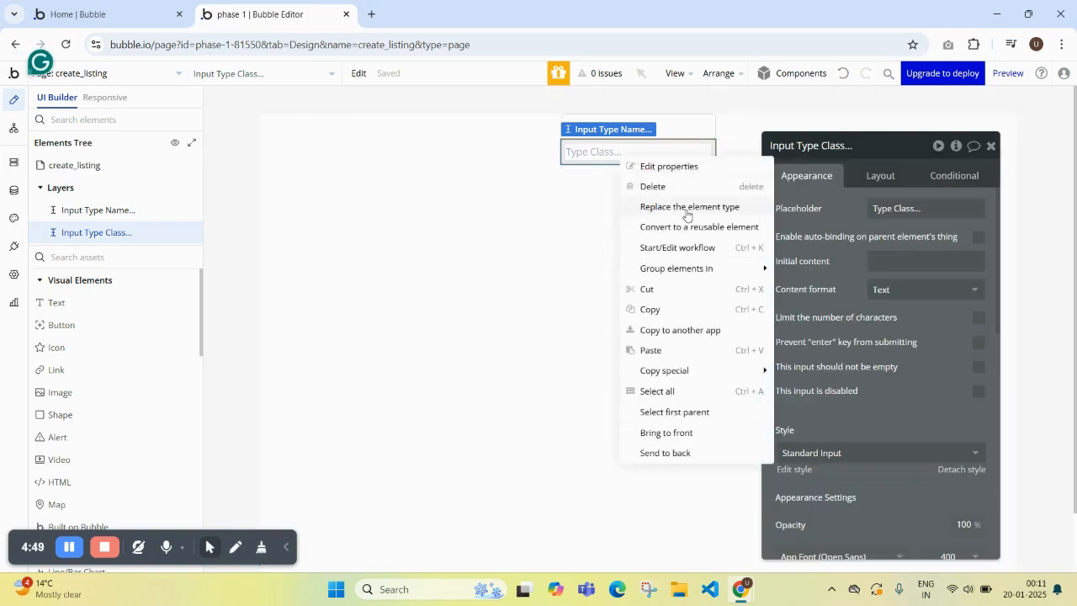
{"action": "left_click", "coordinate": [663, 318]}
{"action": "right_click", "coordinate": [624, 155]}
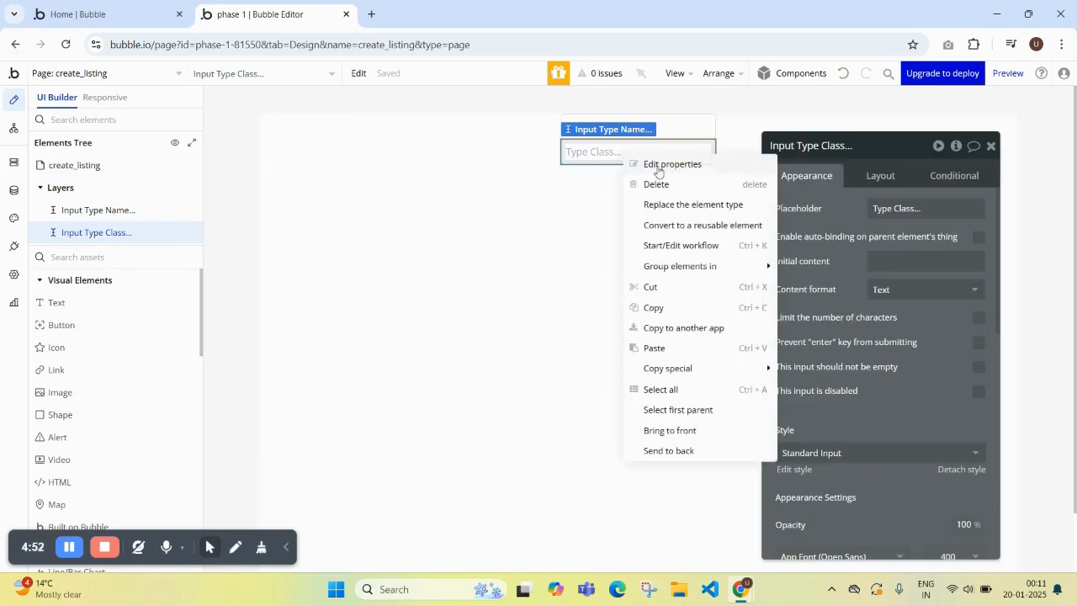
{"action": "left_click", "coordinate": [674, 308]}
{"action": "key", "text": "ctrl+v"}
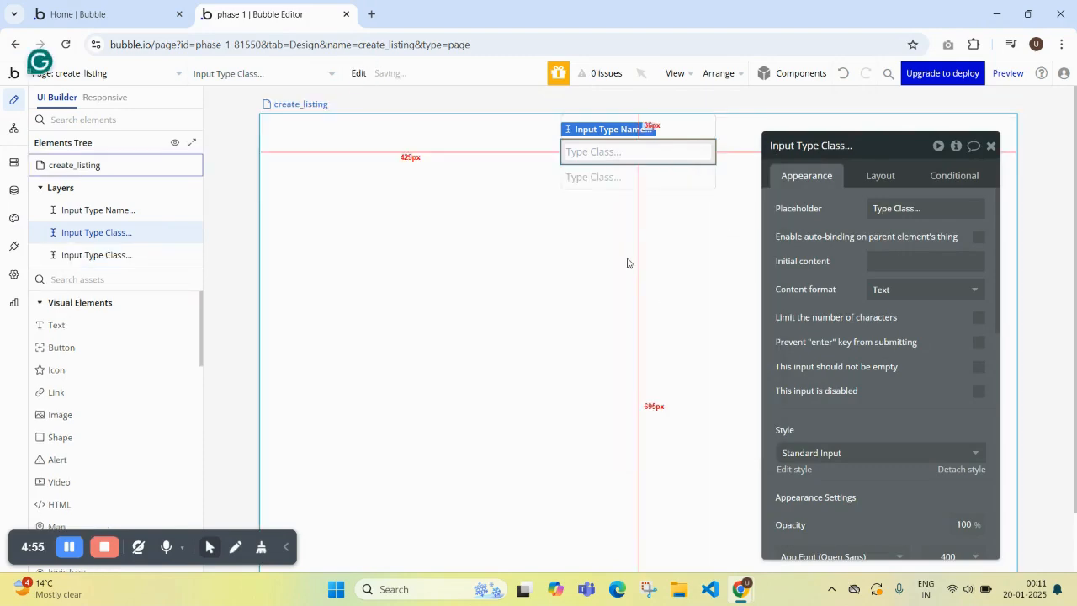
{"action": "left_click", "coordinate": [903, 212]}
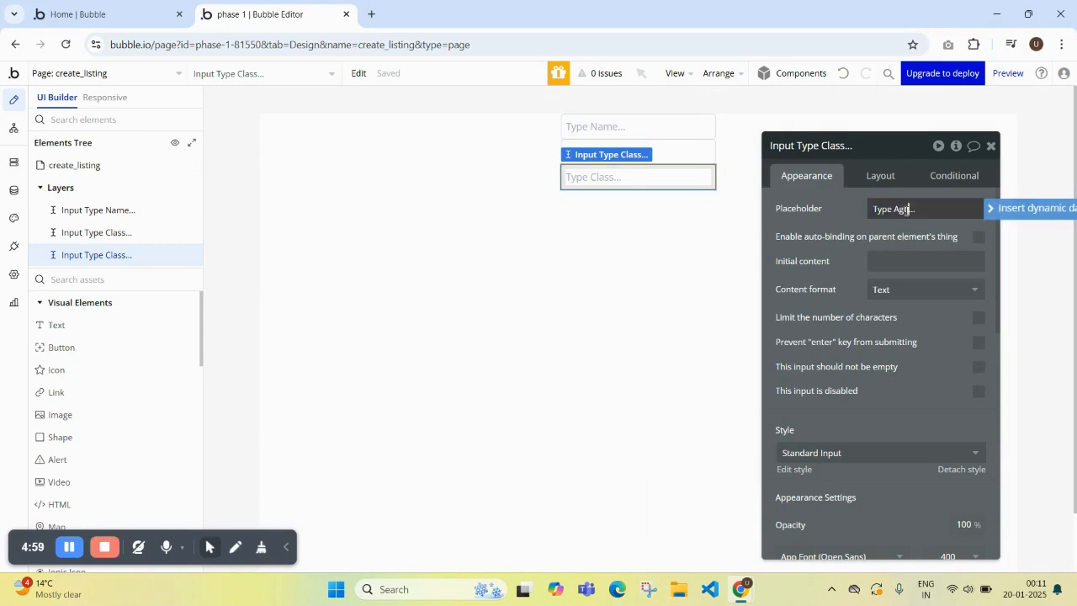
{"action": "type", "text": "Type Age..."}
Step: Set the age input's content format to Text (numbers only)
{"action": "left_click", "coordinate": [917, 289]}
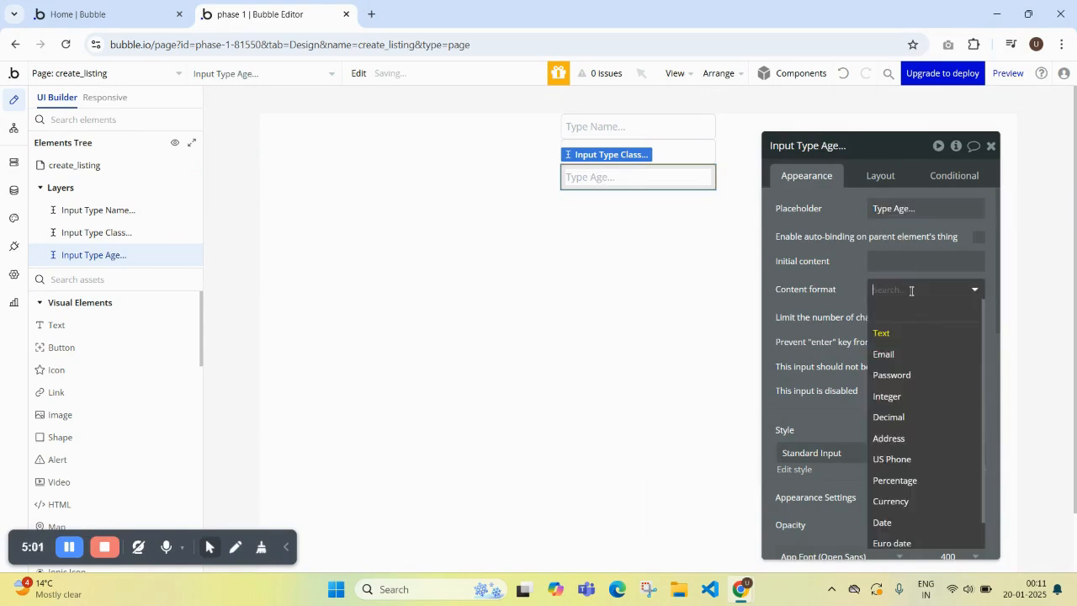
{"action": "scroll", "coordinate": [940, 447], "scroll_direction": "down", "scroll_amount": 1}
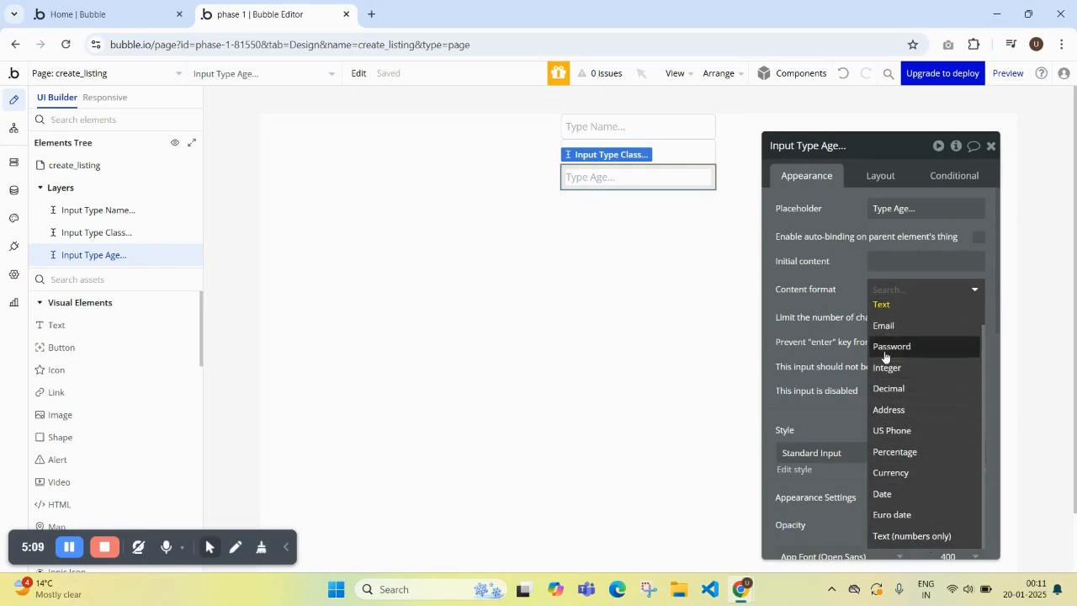
{"action": "left_click", "coordinate": [920, 539]}
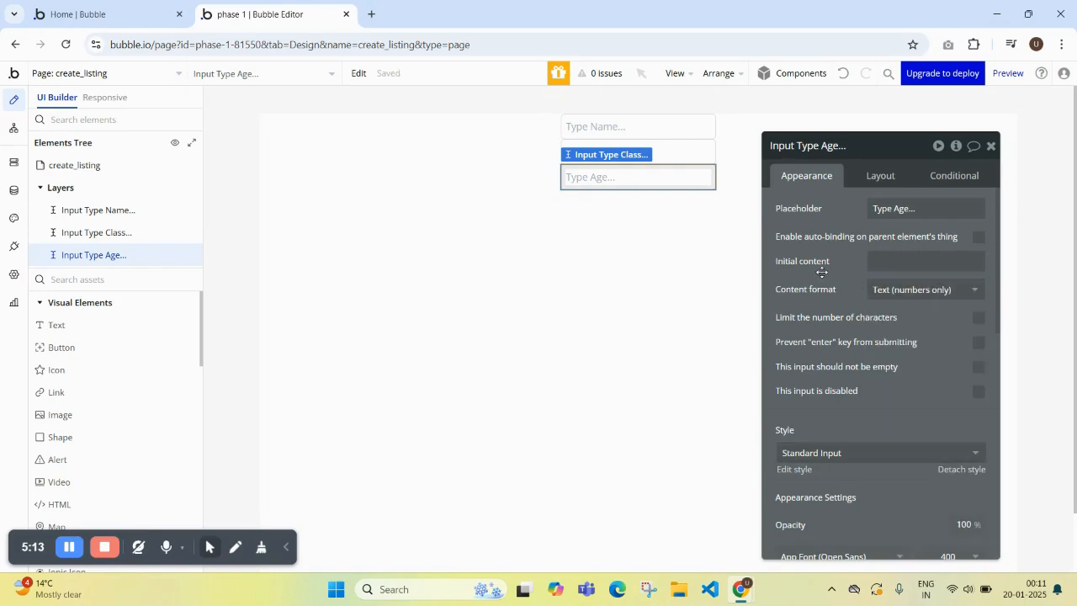
{"action": "left_click", "coordinate": [991, 147]}
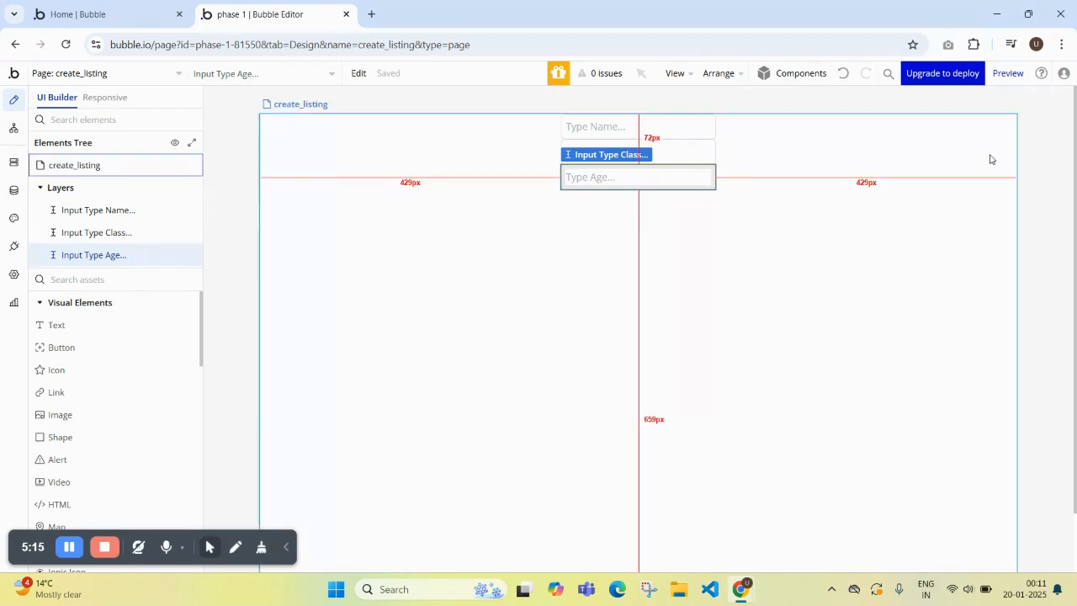
Step: Add a Button below the three inputs and centre it horizontally
{"action": "left_click_drag", "start_coordinate": [89, 350], "coordinate": [647, 241]}
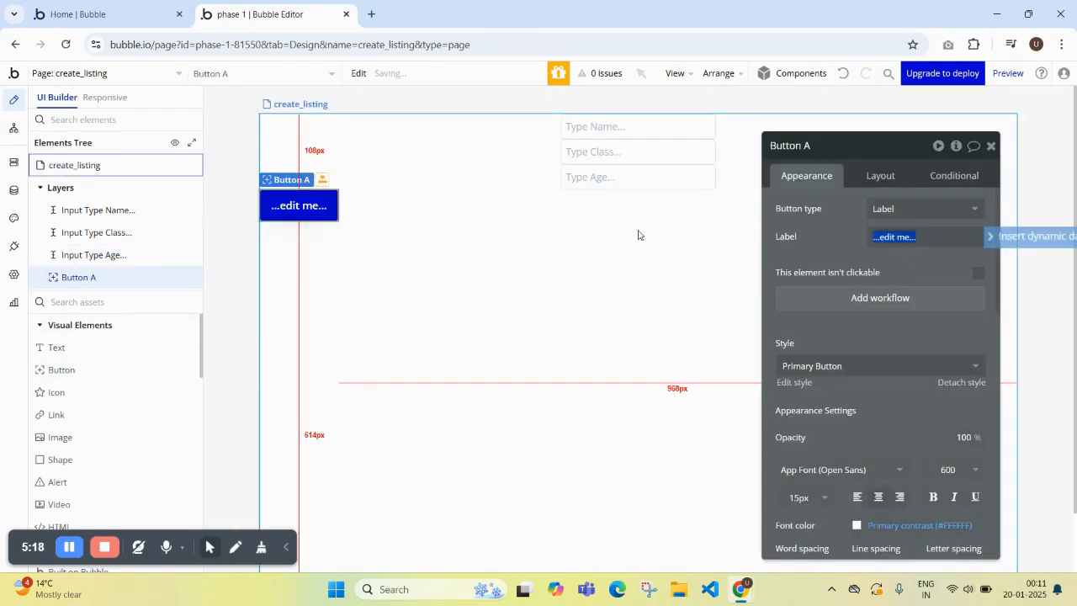
{"action": "left_click", "coordinate": [880, 176]}
{"action": "left_click", "coordinate": [936, 284]}
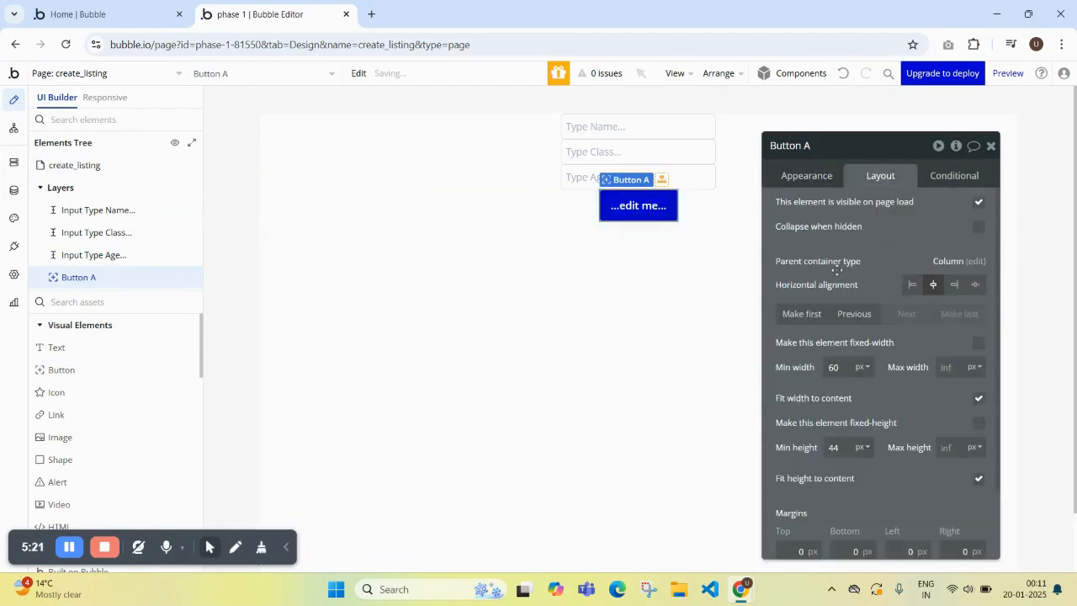
Step: Label the button "Submit Student" and close its properties
{"action": "left_click", "coordinate": [807, 174]}
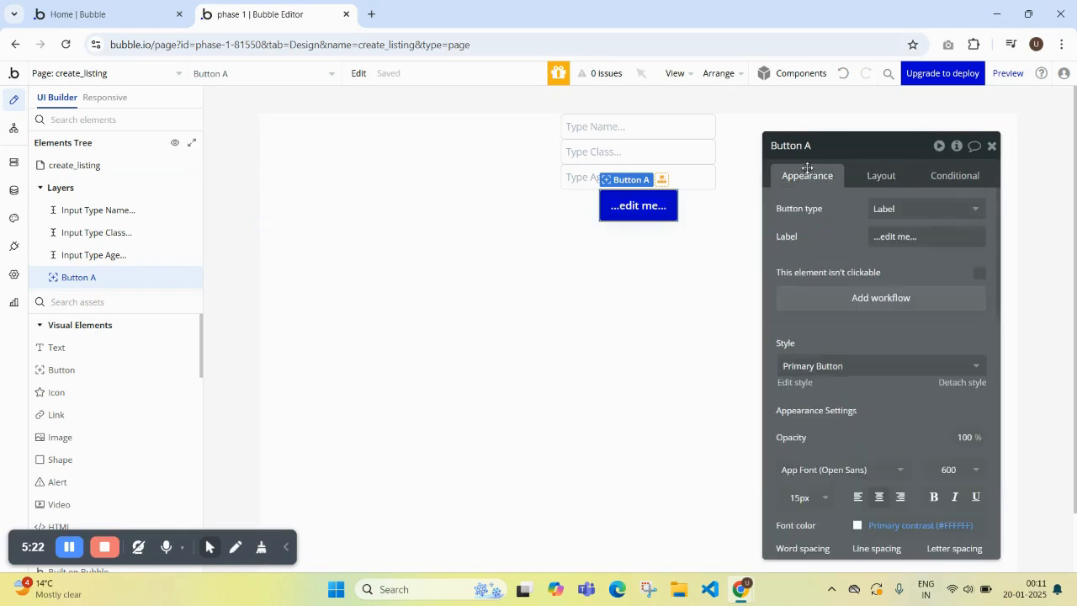
{"action": "left_click", "coordinate": [894, 238]}
{"action": "type", "text": "Submit Student"}
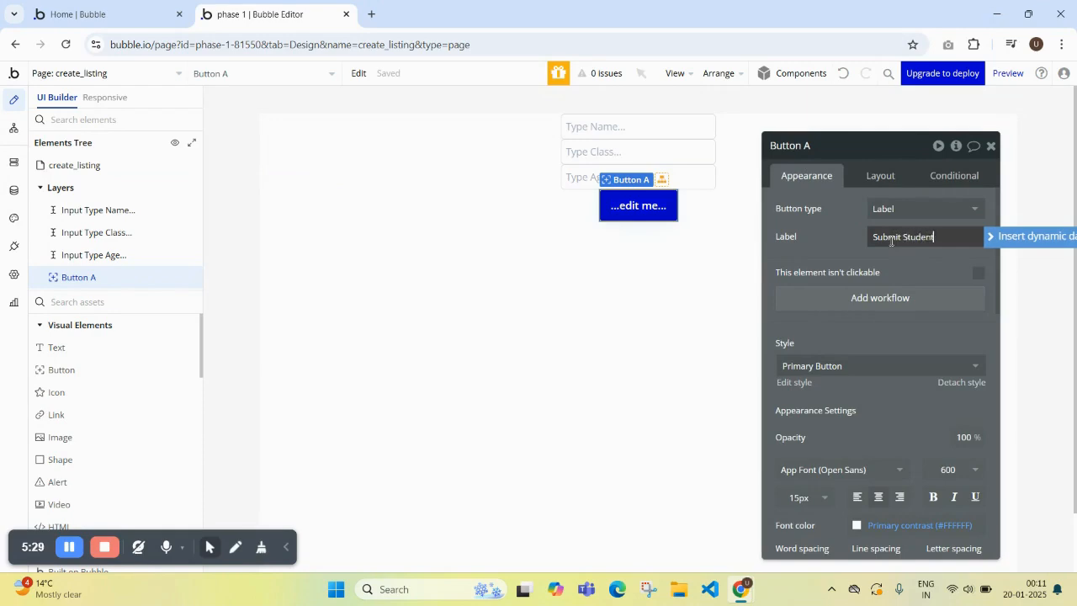
{"action": "left_click", "coordinate": [853, 229]}
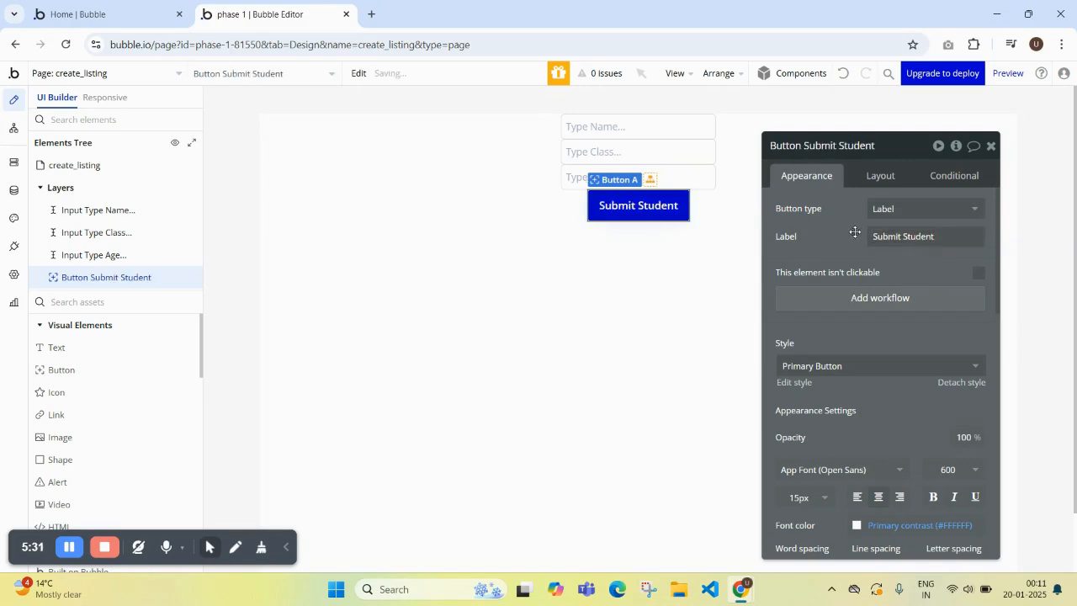
{"action": "left_click", "coordinate": [992, 146]}
Step: Group the name, class and age inputs together with the Submit Student button in a column container
{"action": "left_click", "coordinate": [691, 125]}
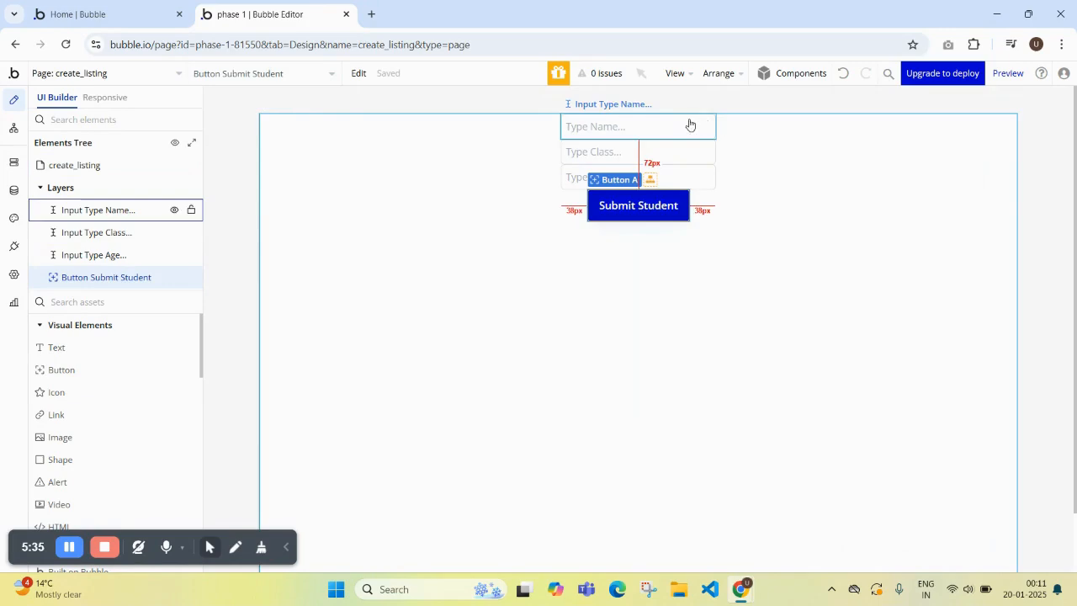
{"action": "left_click", "coordinate": [690, 126]}
{"action": "left_click", "coordinate": [690, 154], "text": "shift"}
{"action": "left_click", "coordinate": [691, 181], "text": "shift"}
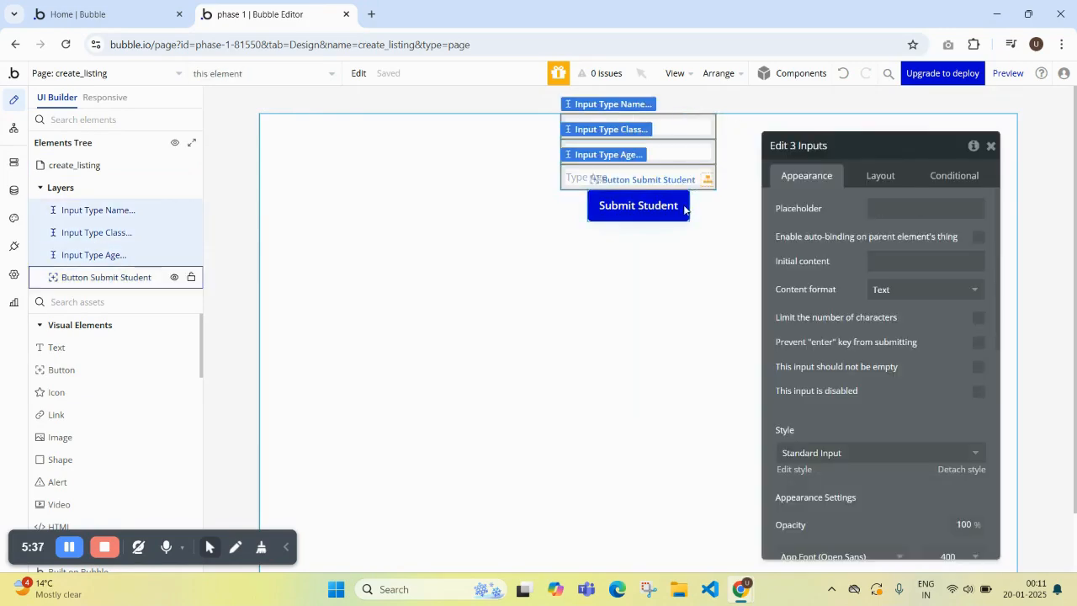
{"action": "left_click", "coordinate": [683, 210], "text": "shift"}
{"action": "right_click", "coordinate": [683, 211]}
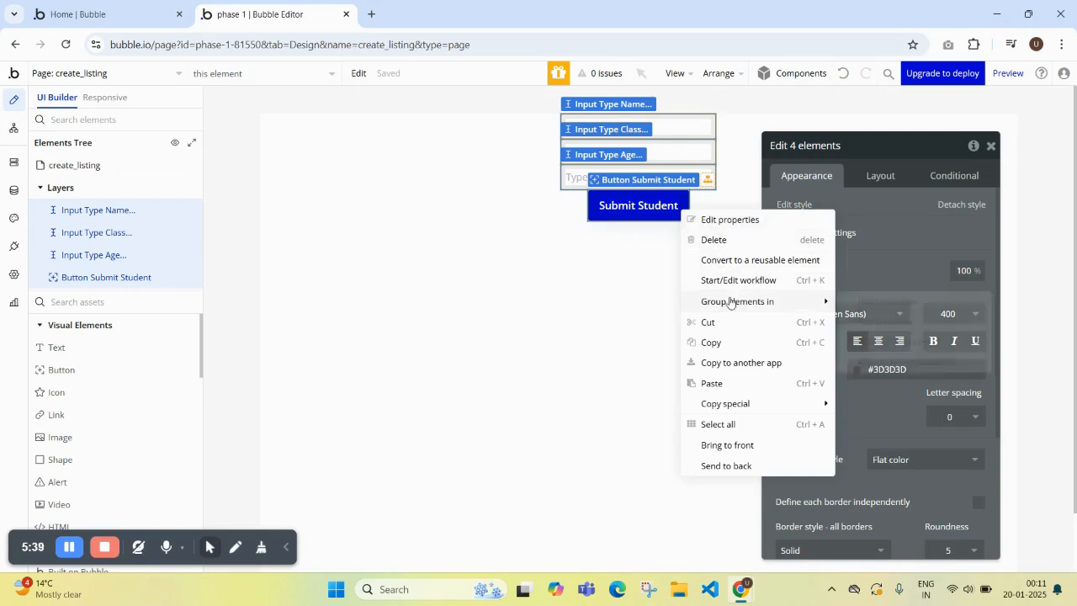
{"action": "mouse_move", "coordinate": [729, 303]}
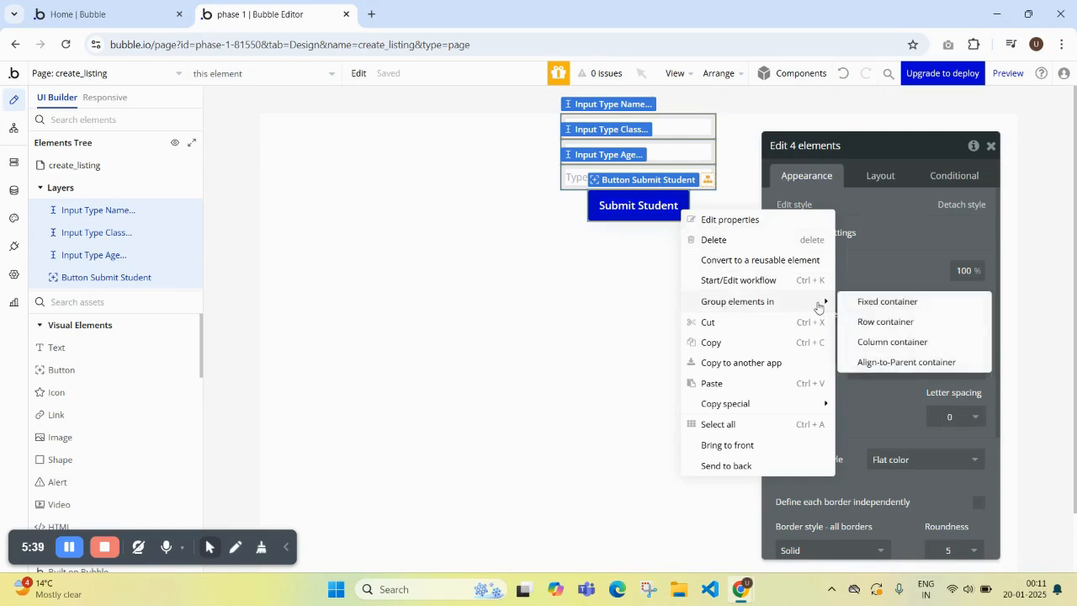
{"action": "left_click", "coordinate": [872, 343]}
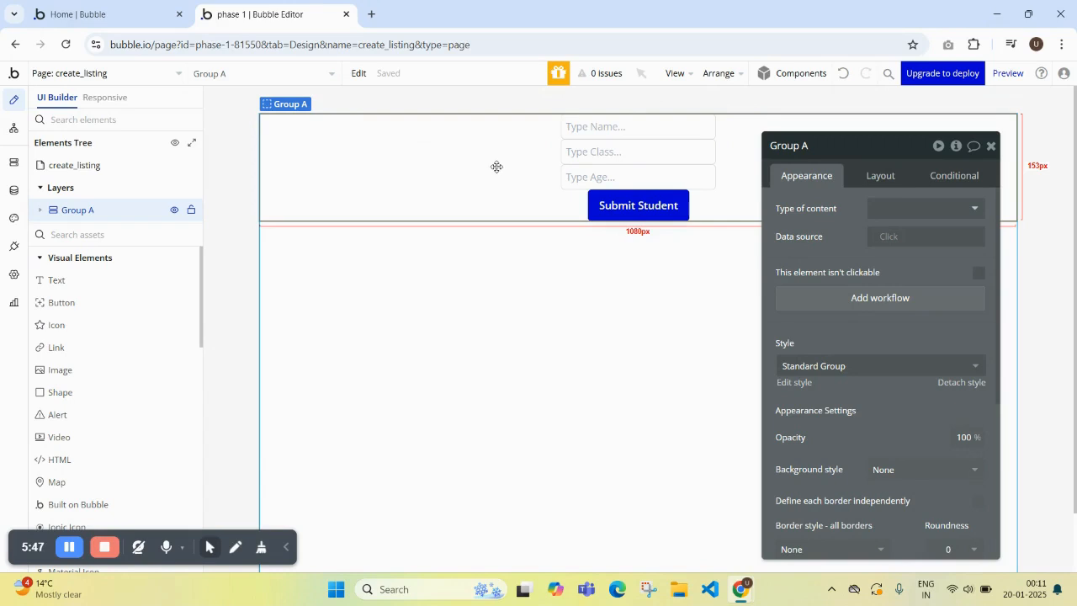
Step: Apply gap spacing between the group's elements with a row gap of 15 px
{"action": "left_click", "coordinate": [880, 177]}
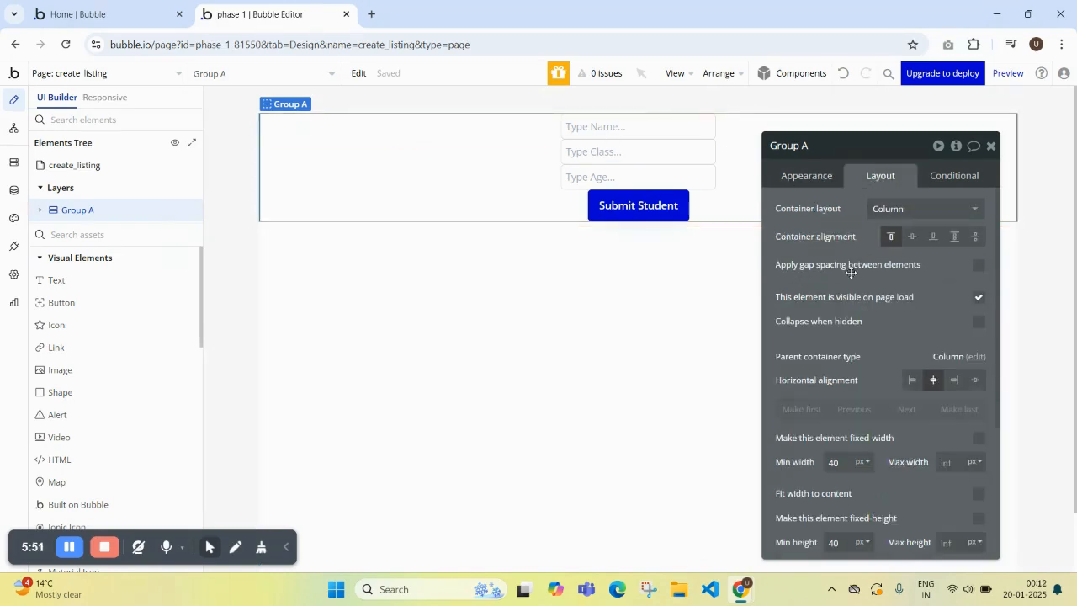
{"action": "left_click", "coordinate": [977, 268]}
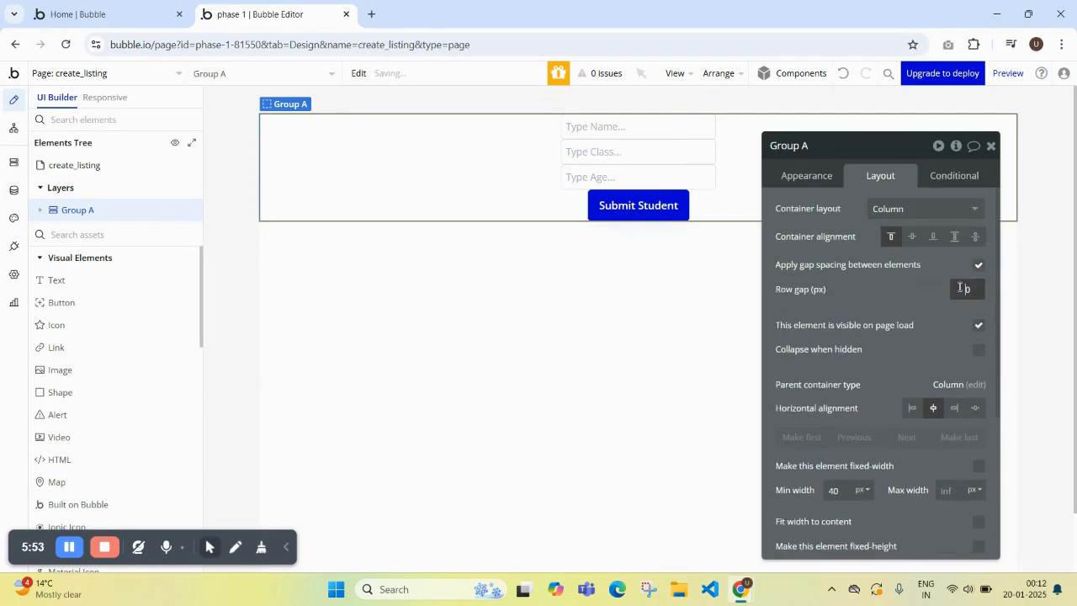
{"action": "left_click", "coordinate": [901, 296]}
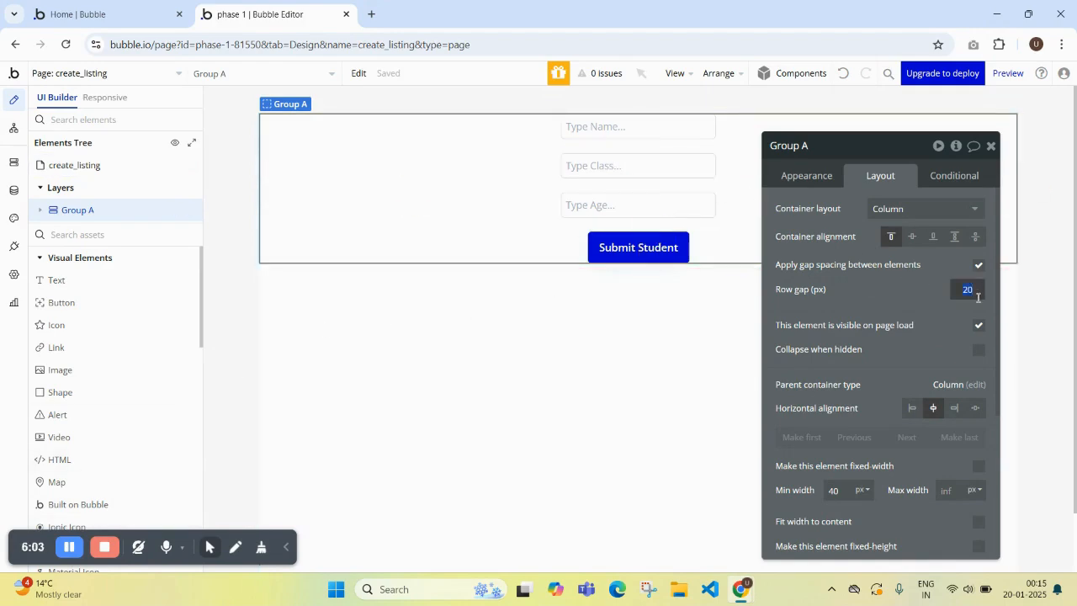
{"action": "left_click", "coordinate": [906, 293]}
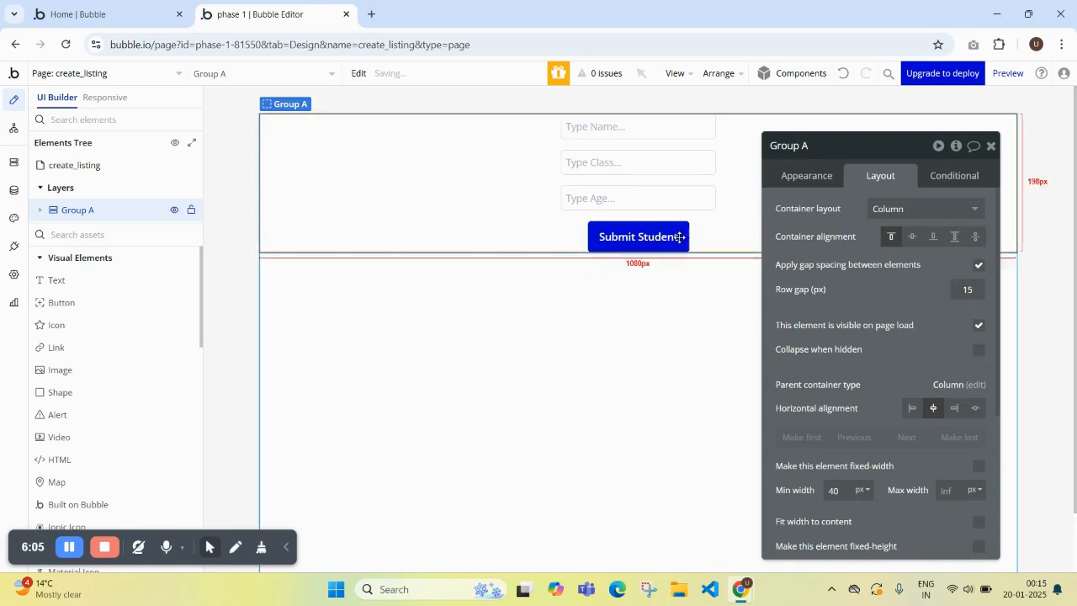
Step: Set the group's top and bottom margins to 20 px each
{"action": "scroll", "coordinate": [850, 349], "scroll_direction": "down", "scroll_amount": 3}
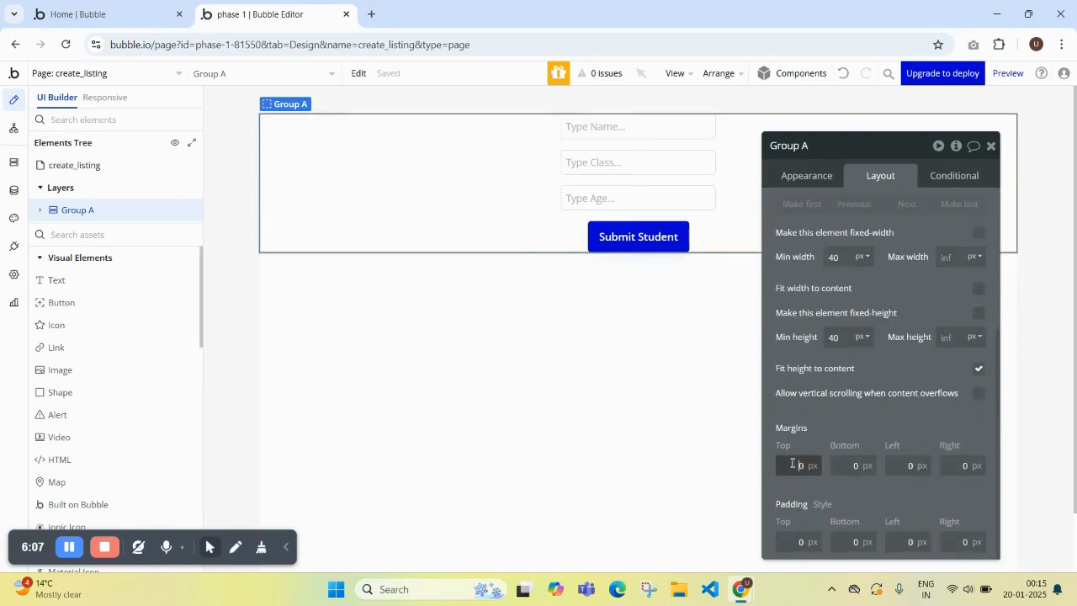
{"action": "left_click", "coordinate": [842, 463]}
{"action": "type", "text": "2"}
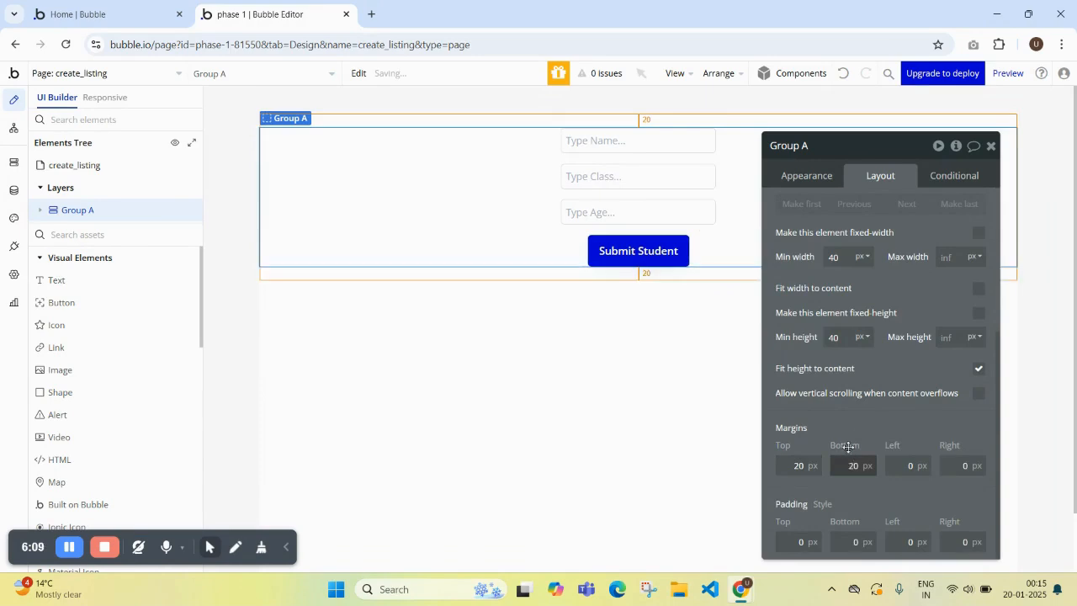
{"action": "left_click", "coordinate": [864, 419]}
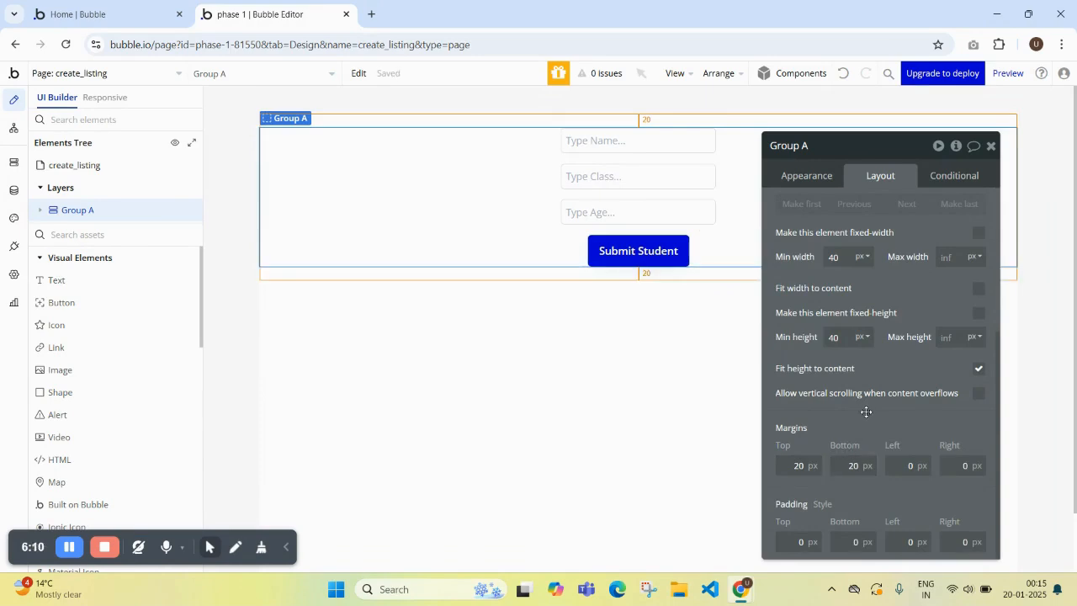
Step: Preview the create_listing page and reload it without the debug_mode parameter in its address
{"action": "left_click", "coordinate": [1008, 73]}
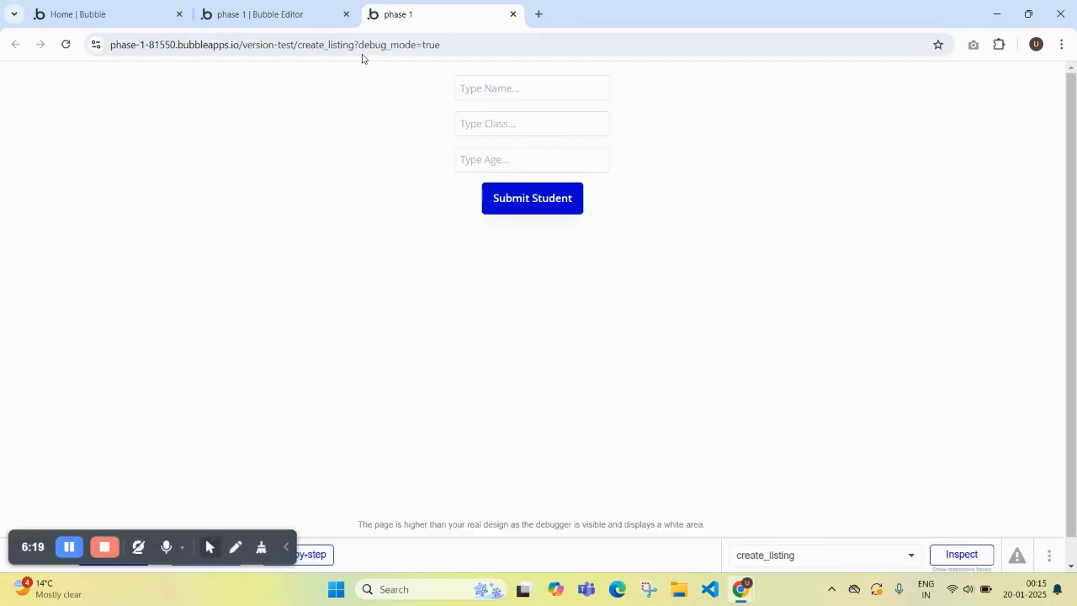
{"action": "left_click_drag", "start_coordinate": [356, 46], "coordinate": [487, 58]}
{"action": "key", "text": "BackSpace"}
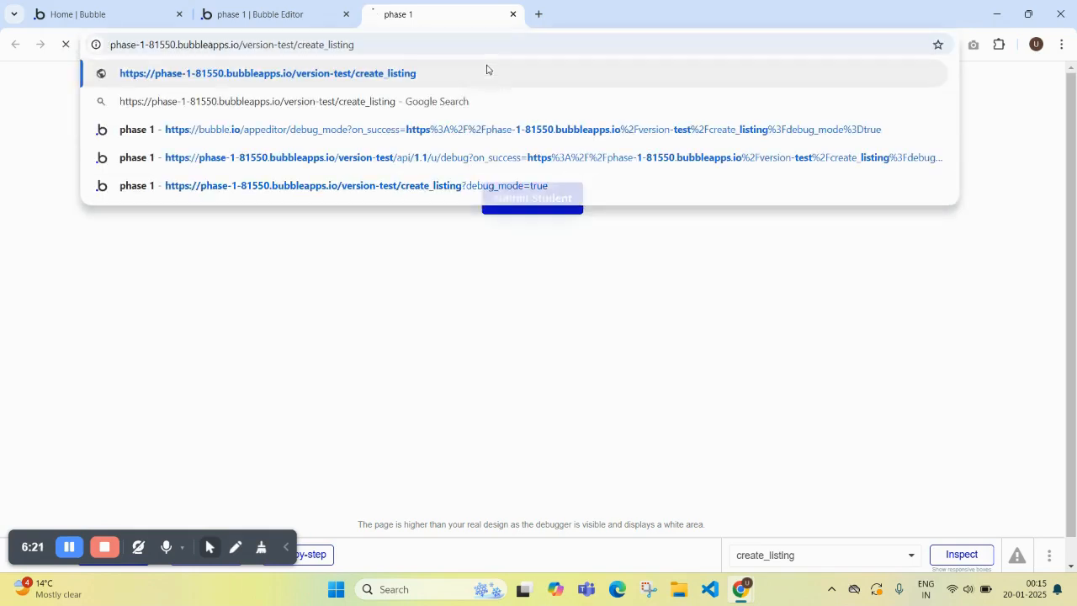
{"action": "key", "text": "Return"}
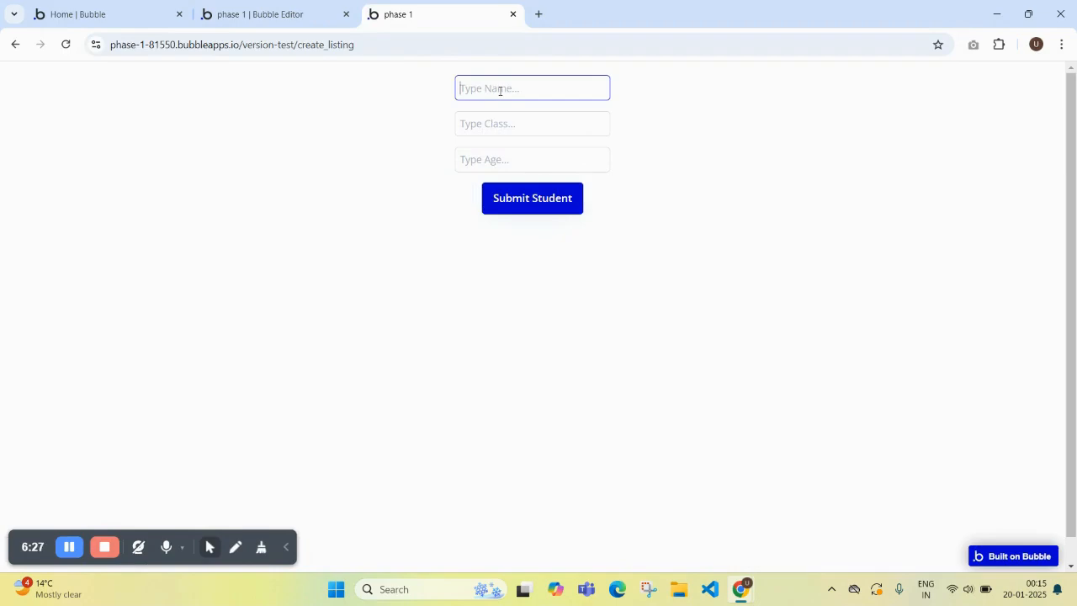
Step: Fill the previewed form with name "Lorem ipsum", class "eleventh" and age 24, and try the Submit Student button
{"action": "left_click", "coordinate": [499, 91]}
{"action": "type", "text": "Lorem ipsum"}
{"action": "left_click", "coordinate": [505, 123]}
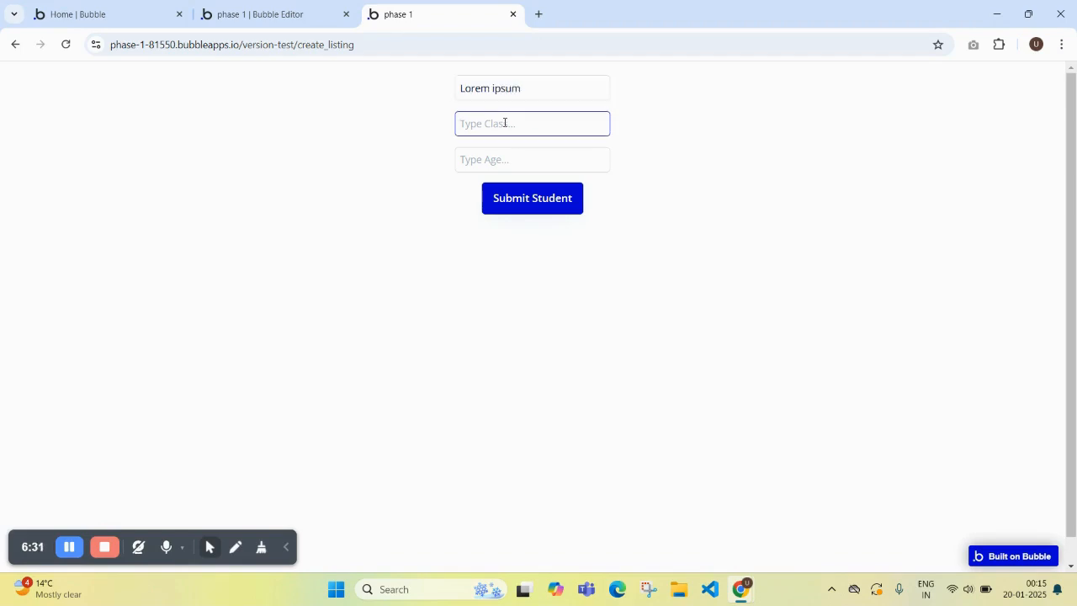
{"action": "type", "text": "11"}
{"action": "left_click_drag", "start_coordinate": [468, 123], "coordinate": [453, 127]}
{"action": "type", "text": "eleventh"}
{"action": "left_click", "coordinate": [488, 164]}
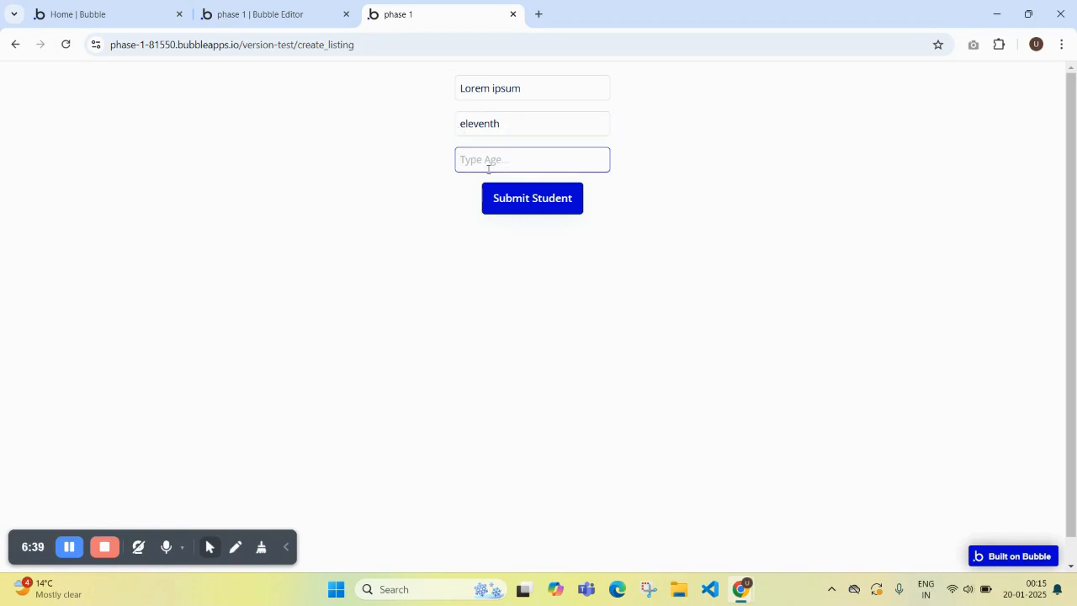
{"action": "type", "text": "24"}
{"action": "left_click", "coordinate": [506, 200]}
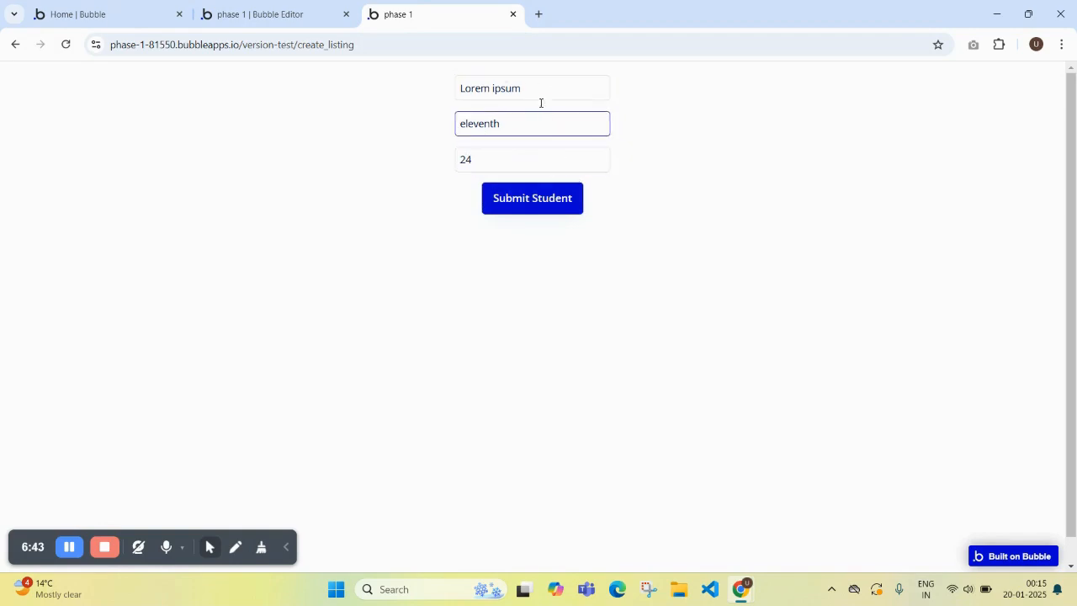
Step: Return to the Bubble editor and add a workflow to the Submit Student button
{"action": "left_click", "coordinate": [261, 13]}
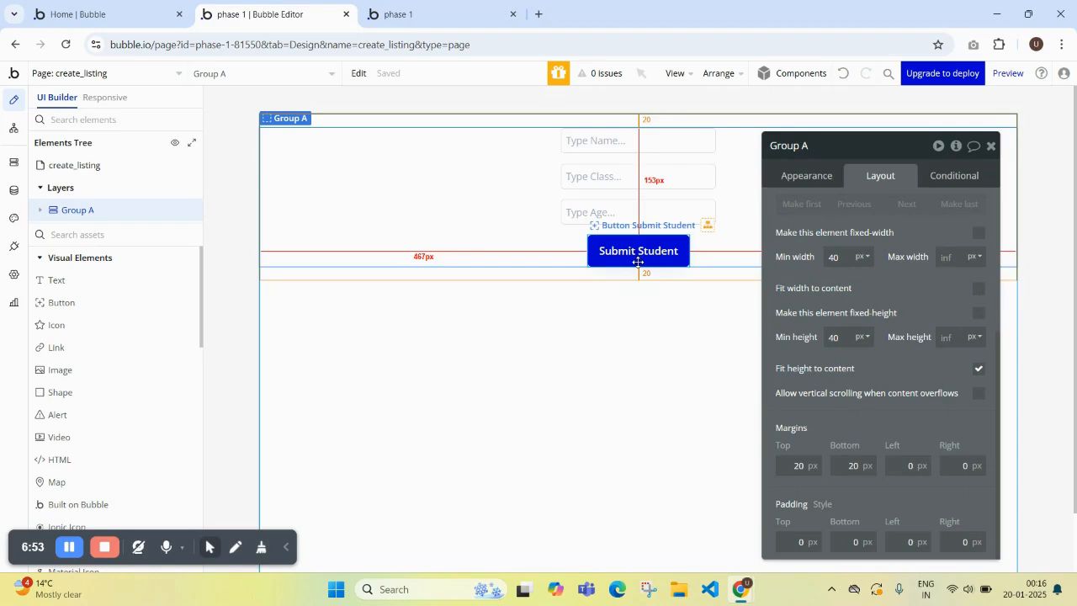
{"action": "left_click", "coordinate": [631, 147]}
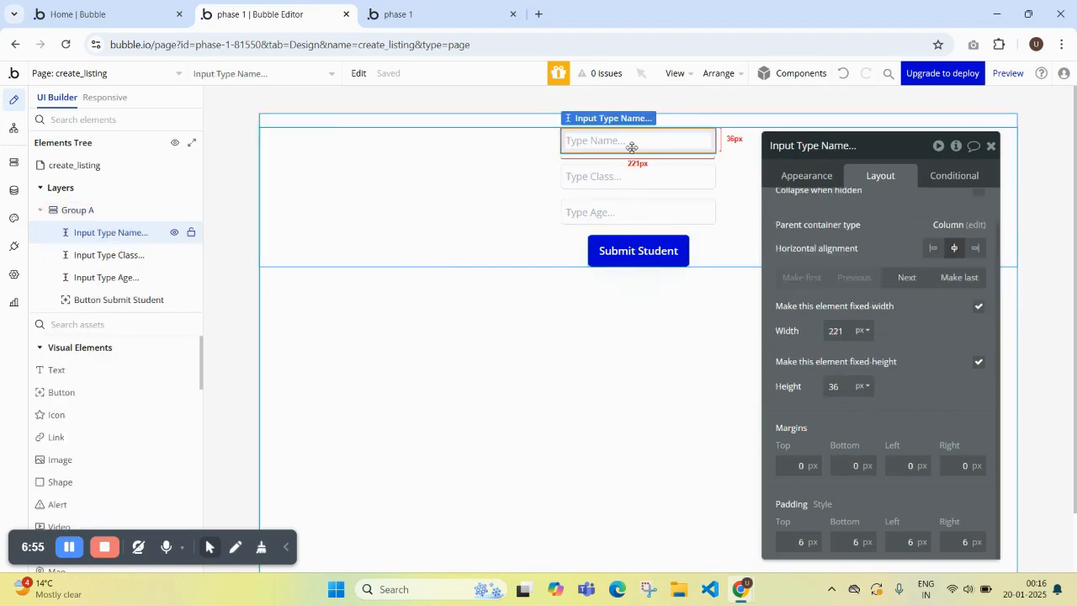
{"action": "left_click", "coordinate": [628, 172]}
{"action": "left_click", "coordinate": [625, 201]}
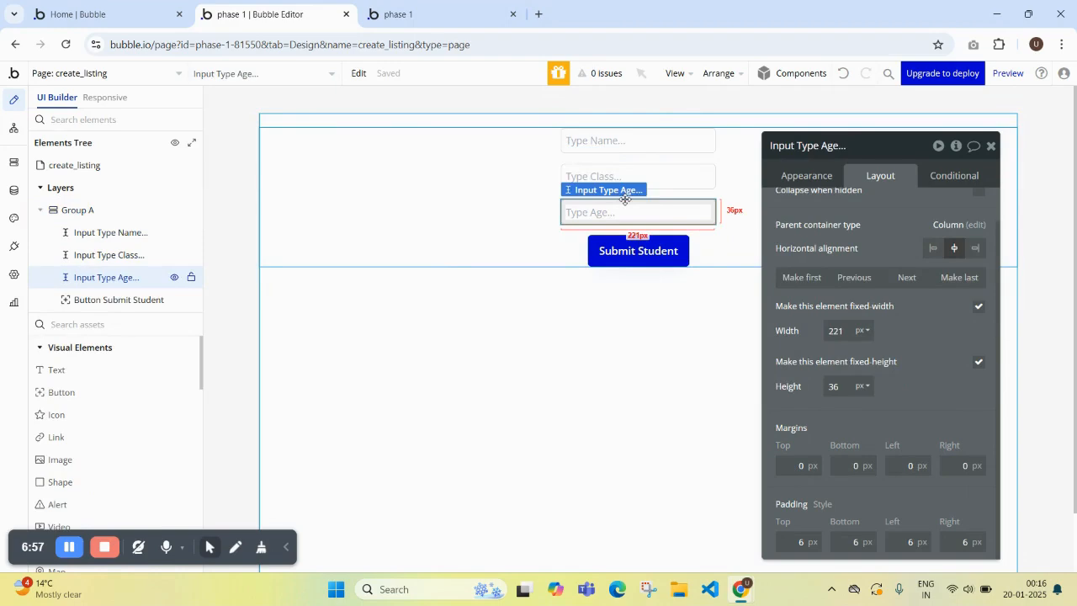
{"action": "left_click", "coordinate": [665, 254]}
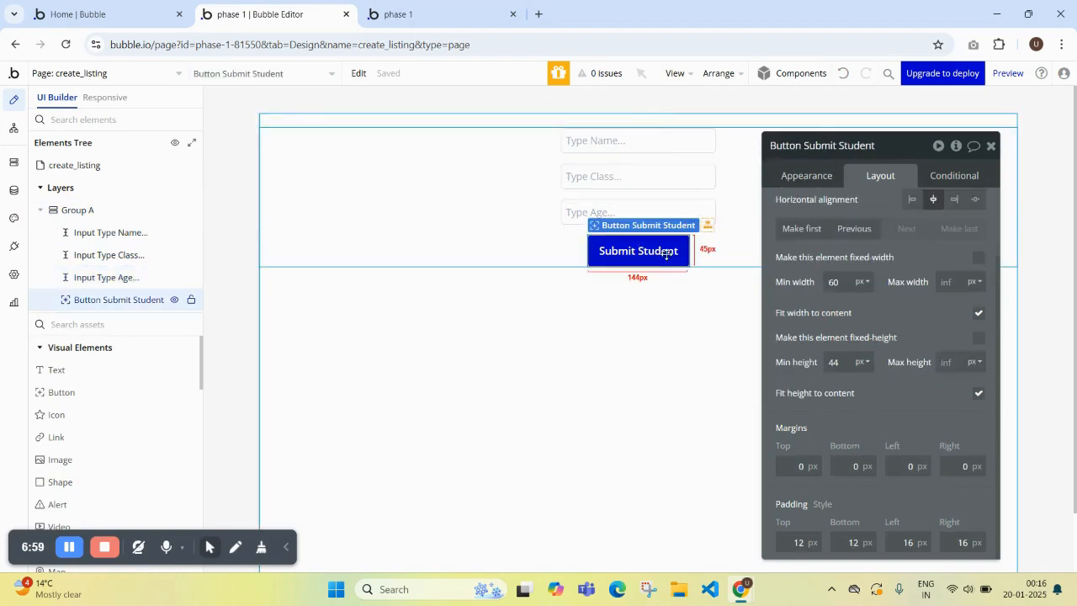
{"action": "left_click", "coordinate": [805, 178]}
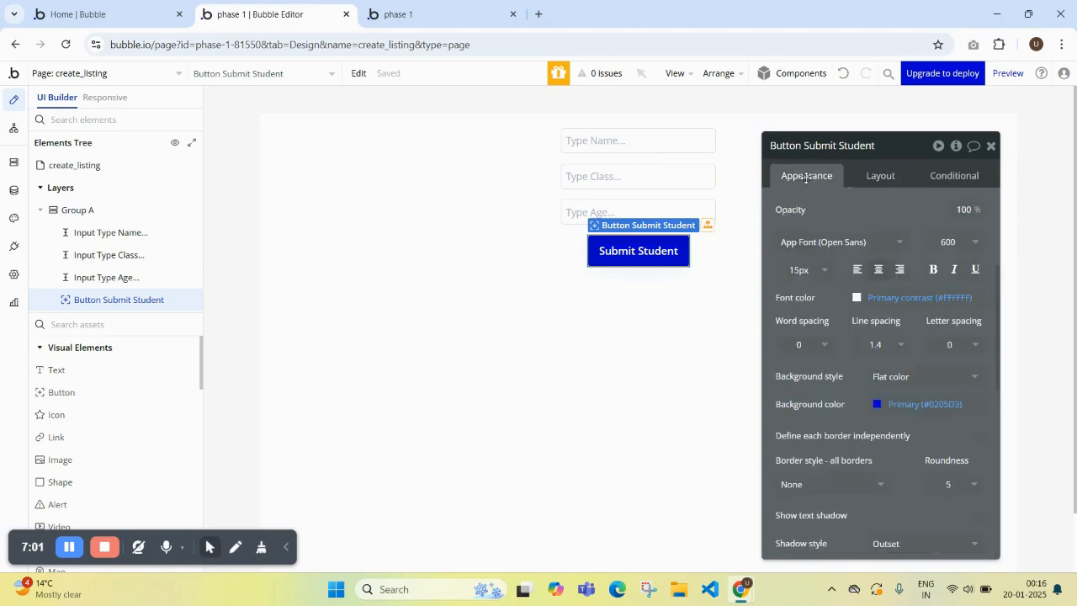
{"action": "scroll", "coordinate": [841, 223], "scroll_direction": "up", "scroll_amount": 3}
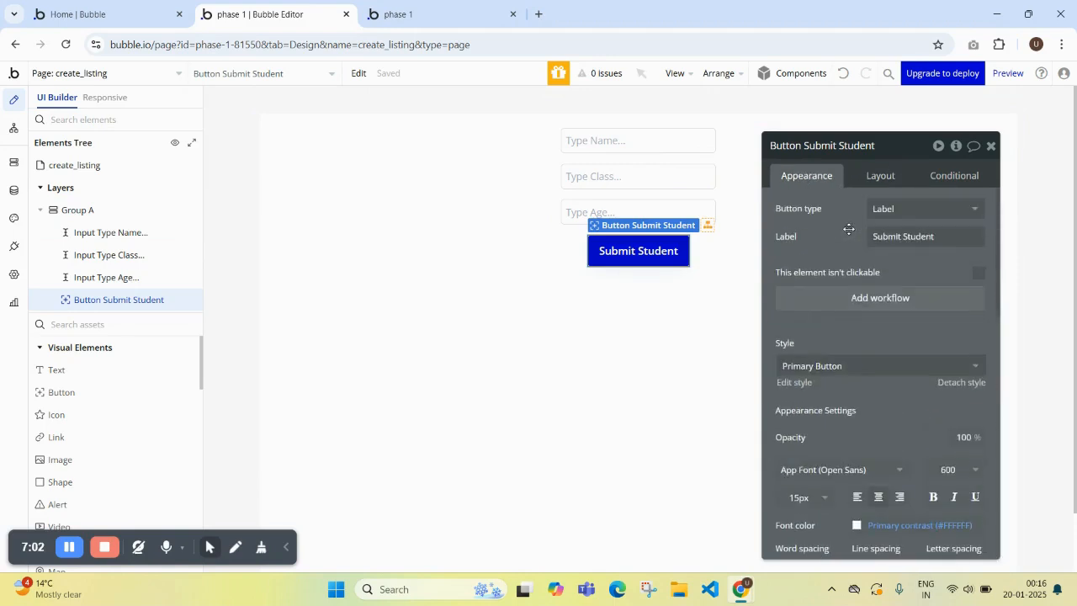
{"action": "left_click", "coordinate": [850, 300]}
Step: Add a "Create a new thing" action of type Student to the workflow and include all of the type's fields
{"action": "left_click", "coordinate": [140, 252]}
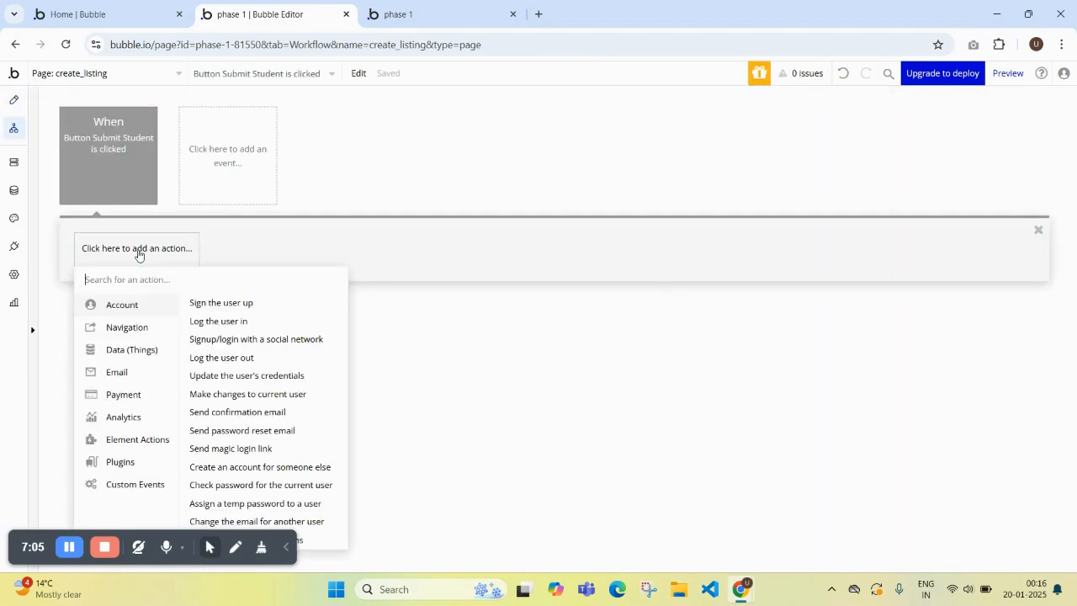
{"action": "mouse_move", "coordinate": [131, 352]}
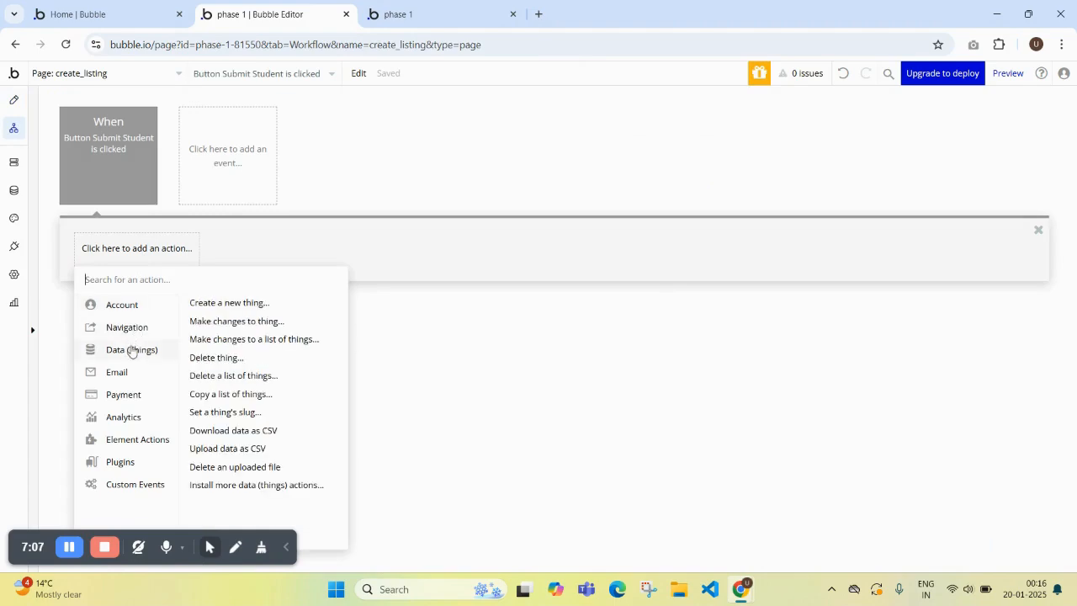
{"action": "left_click", "coordinate": [255, 305]}
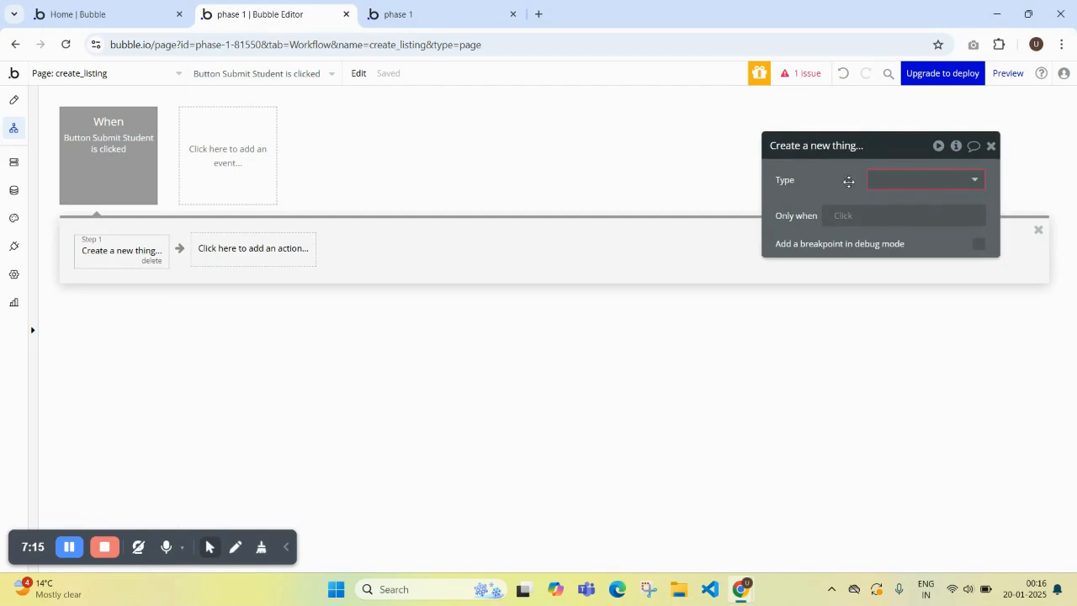
{"action": "left_click", "coordinate": [919, 182]}
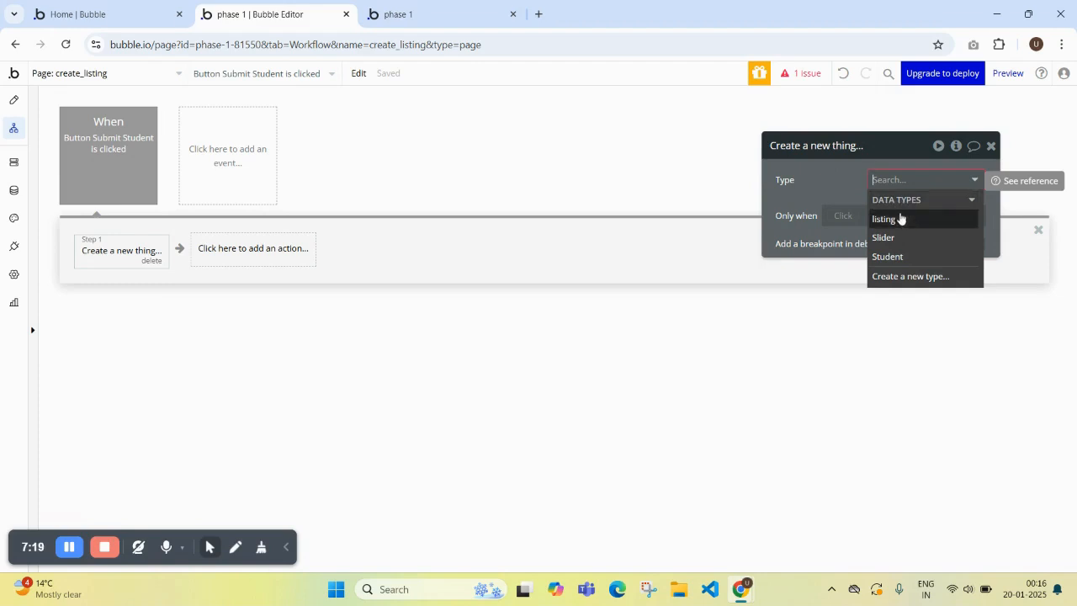
{"action": "left_click", "coordinate": [900, 261]}
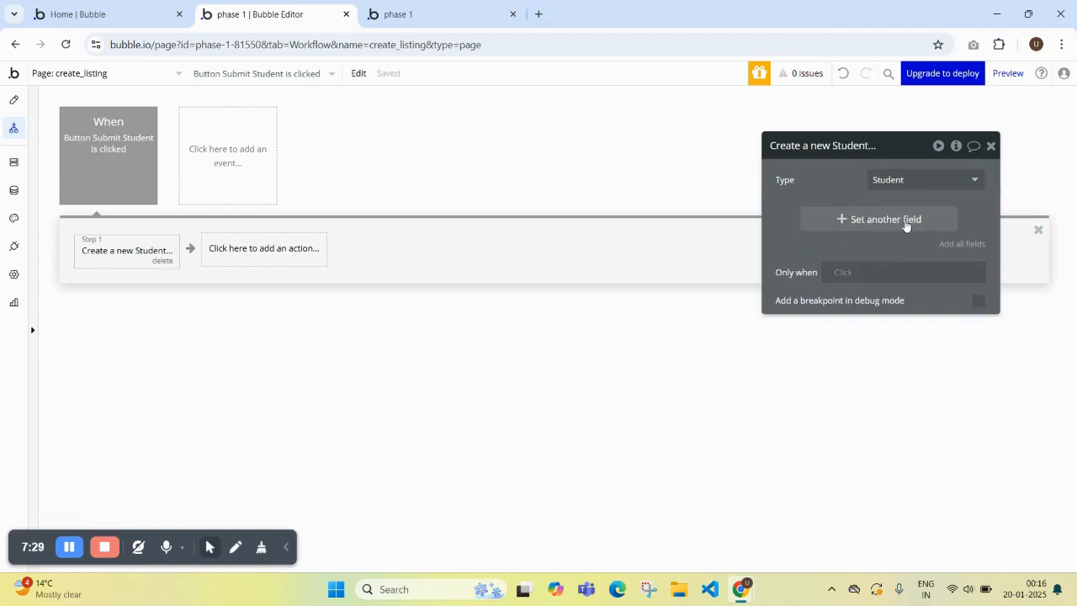
{"action": "left_click", "coordinate": [959, 245]}
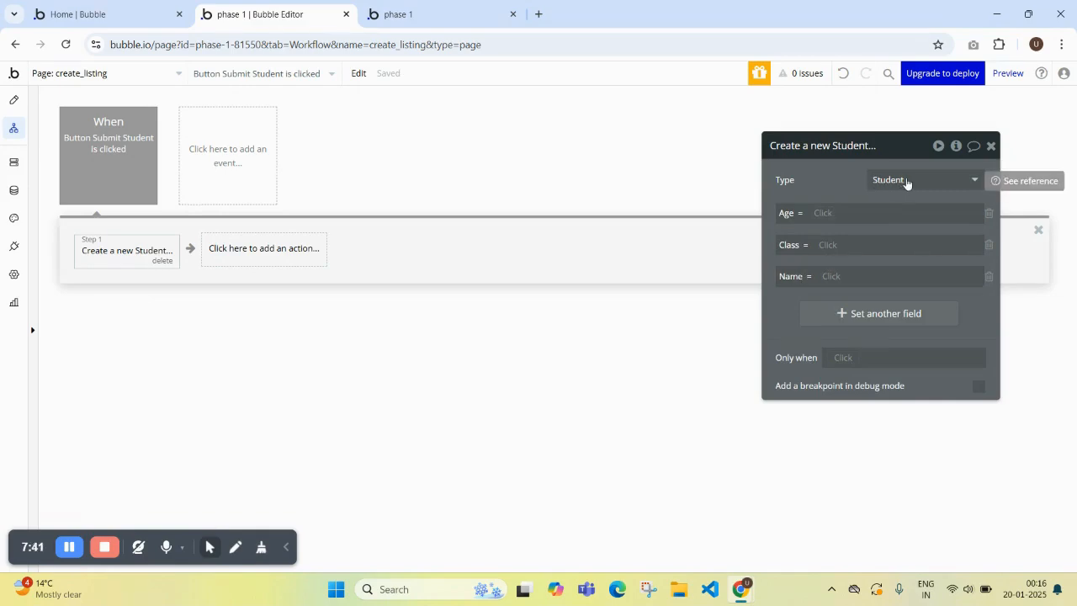
Step: Set the new Student's Age field to the Type Age input's value converted to number
{"action": "left_click", "coordinate": [822, 215]}
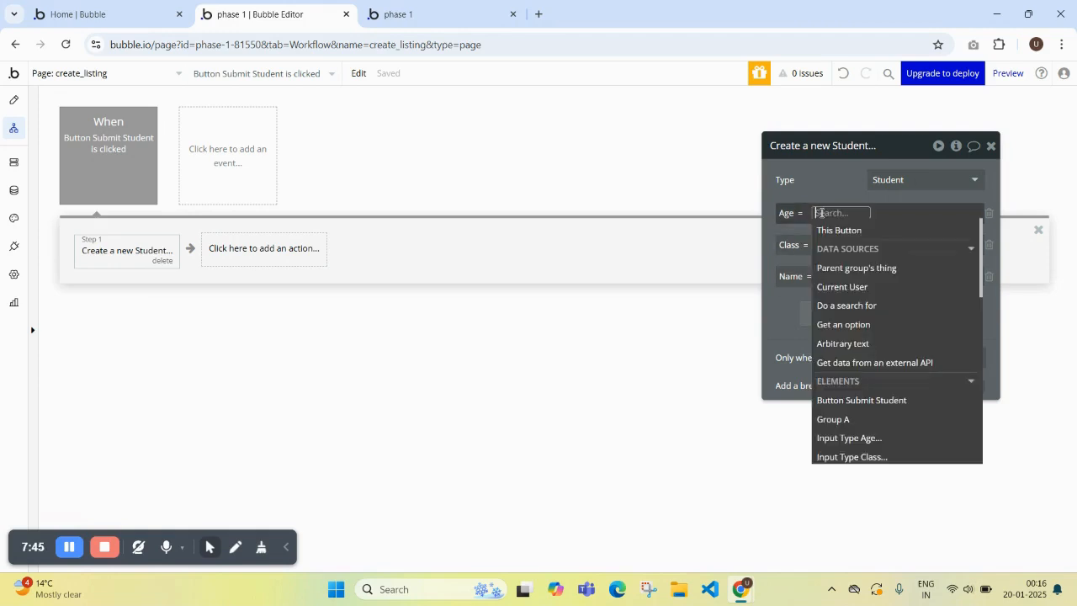
{"action": "type", "text": "Inp"}
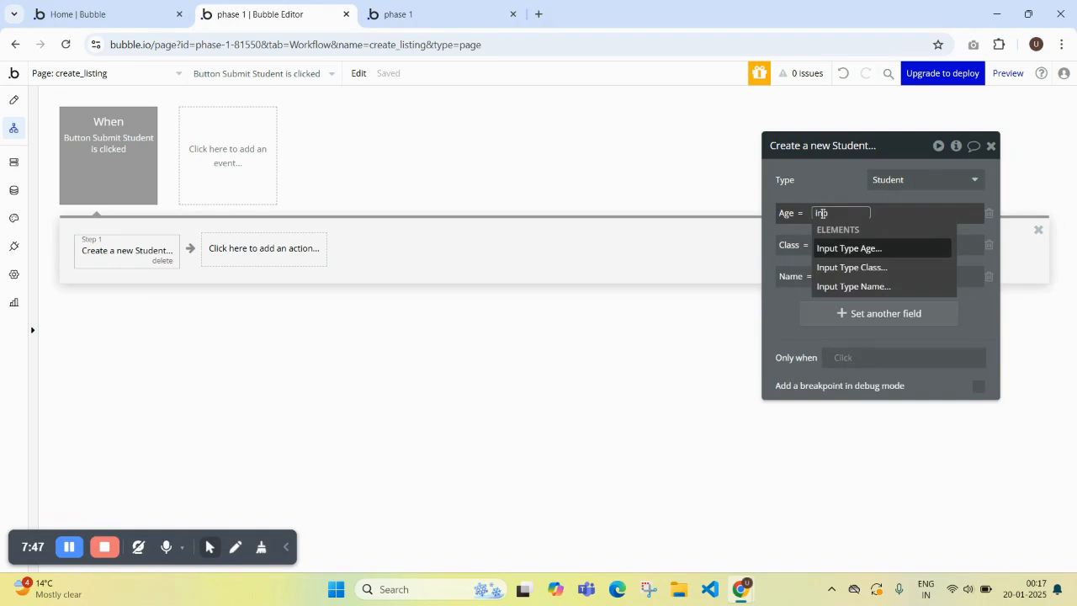
{"action": "left_click", "coordinate": [842, 248]}
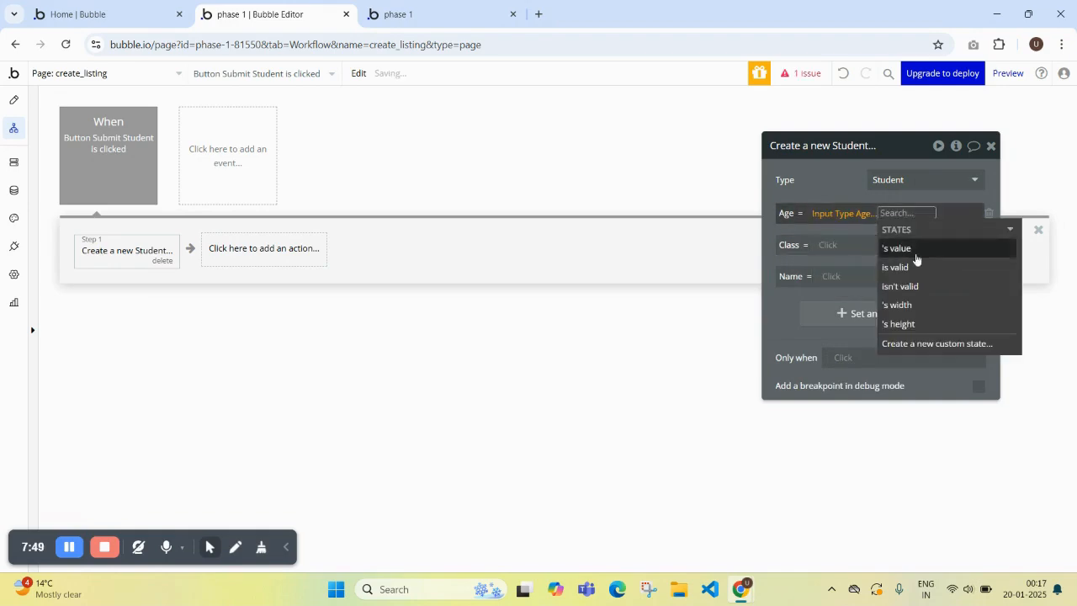
{"action": "left_click", "coordinate": [901, 249]}
{"action": "left_click", "coordinate": [880, 230]}
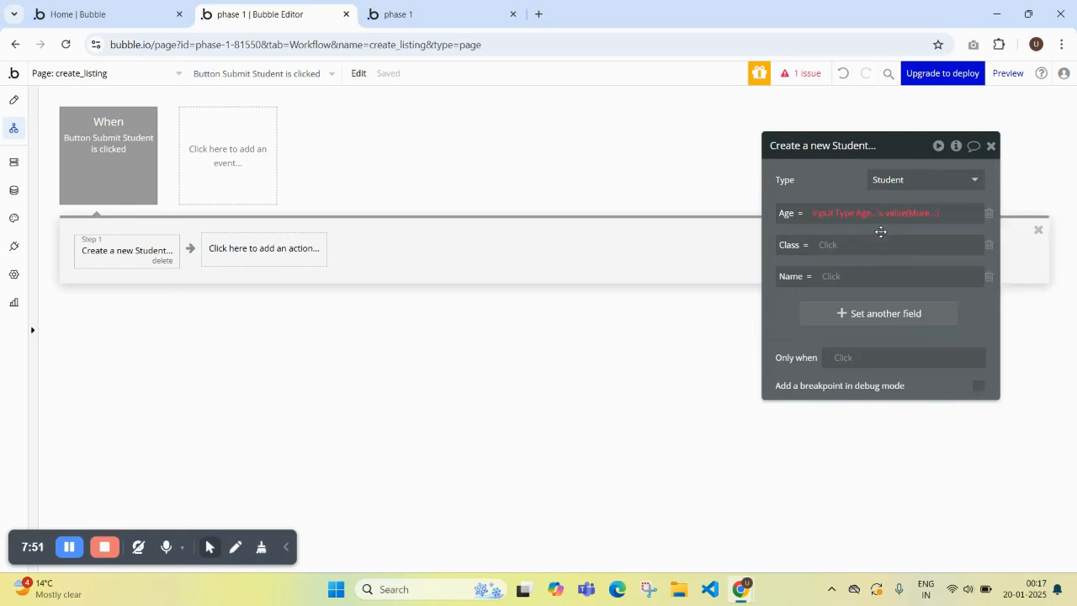
{"action": "left_click", "coordinate": [919, 213]}
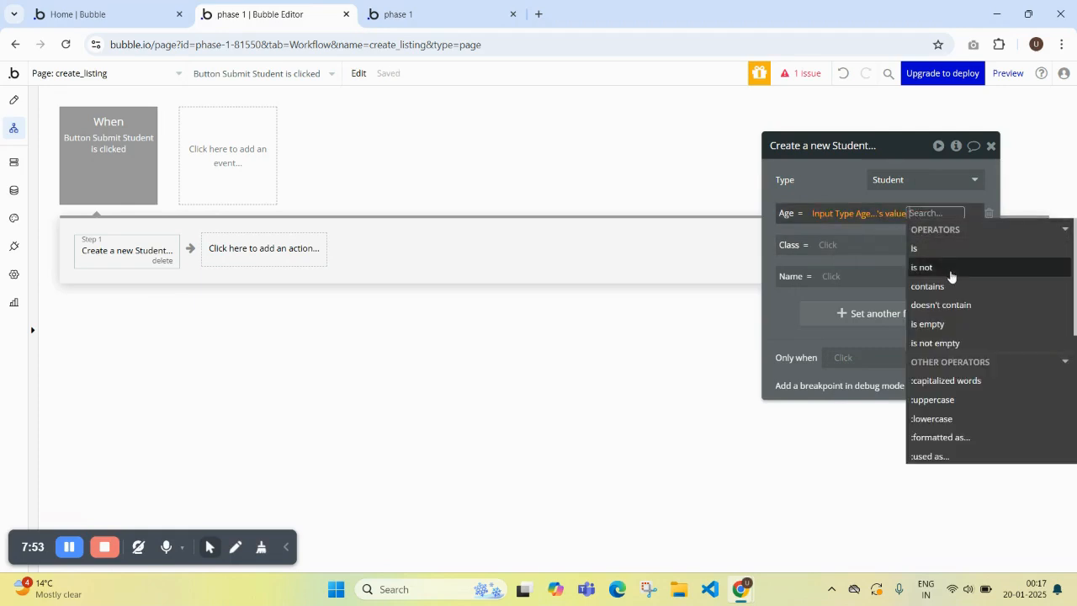
{"action": "scroll", "coordinate": [952, 278], "scroll_direction": "down", "scroll_amount": 5}
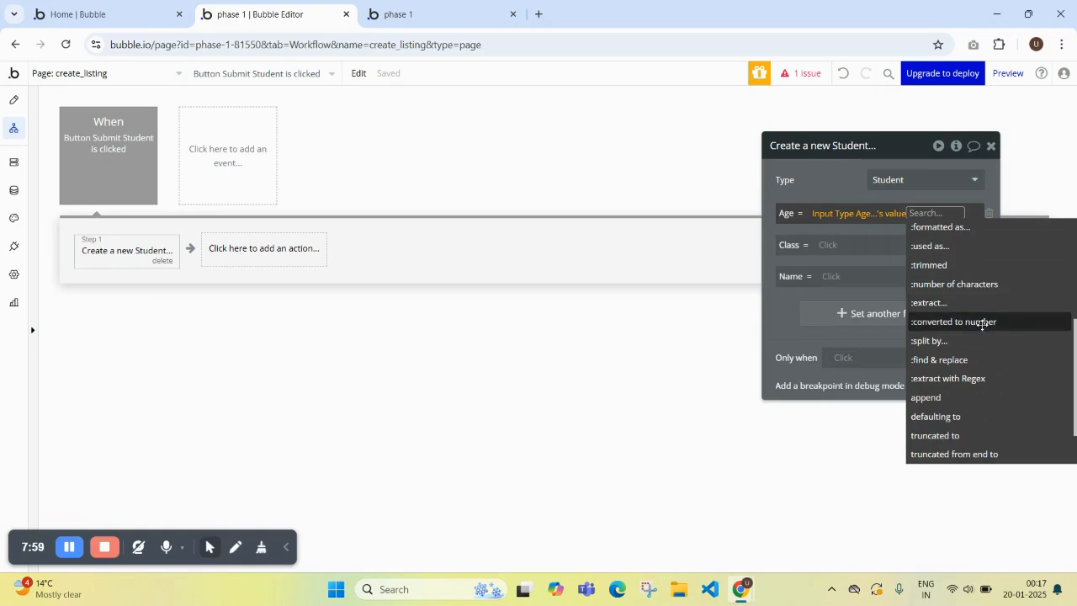
{"action": "left_click", "coordinate": [982, 324]}
{"action": "left_click", "coordinate": [793, 240]}
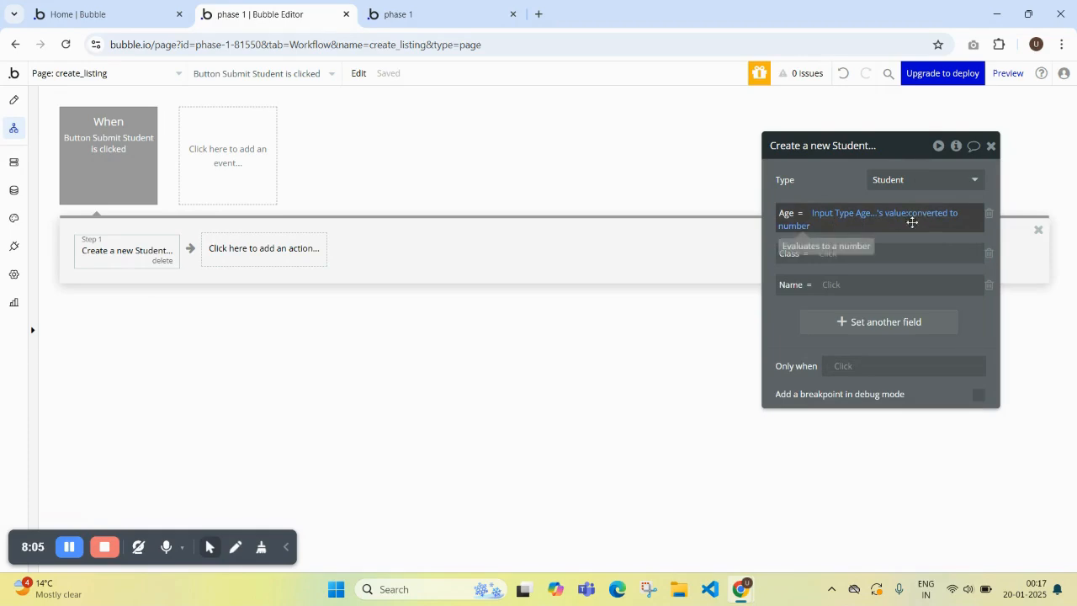
Step: Set the new Student's Class field to the Type Class input's value
{"action": "left_click", "coordinate": [824, 256]}
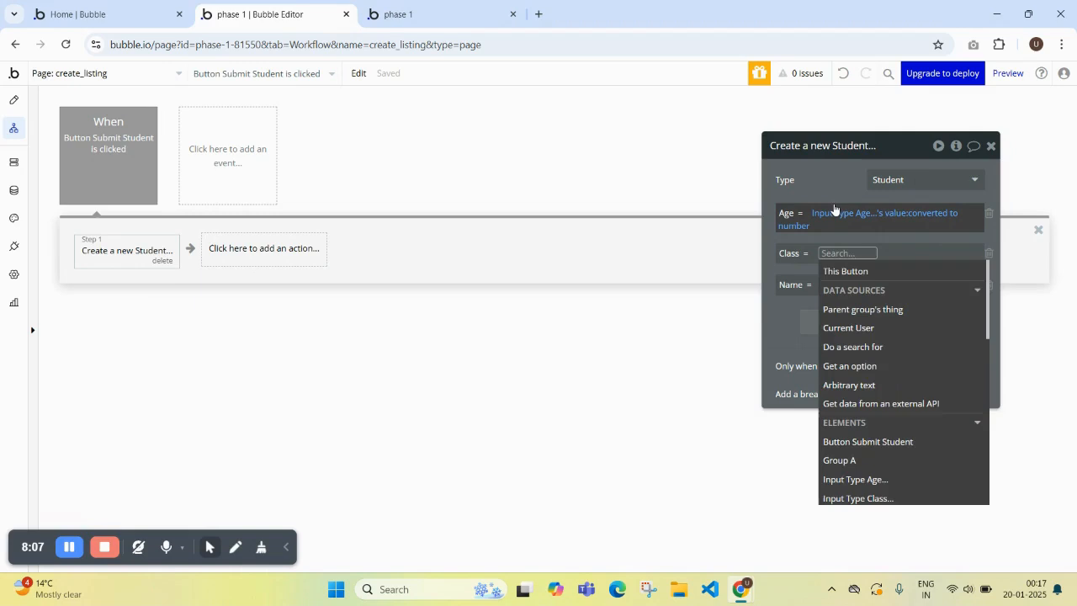
{"action": "type", "text": "Inp"}
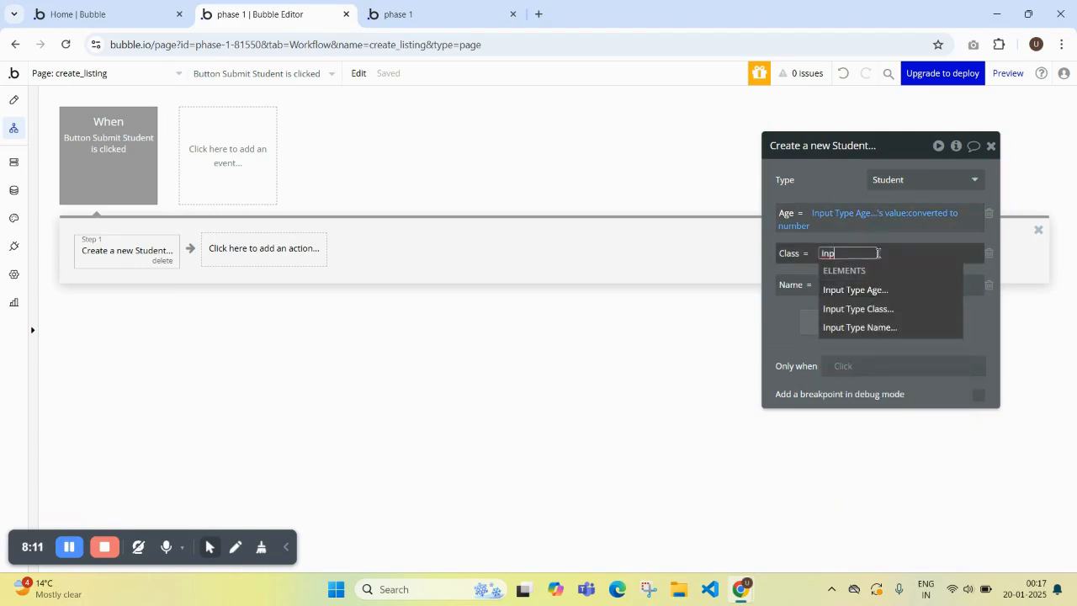
{"action": "left_click", "coordinate": [885, 308]}
{"action": "left_click", "coordinate": [907, 291]}
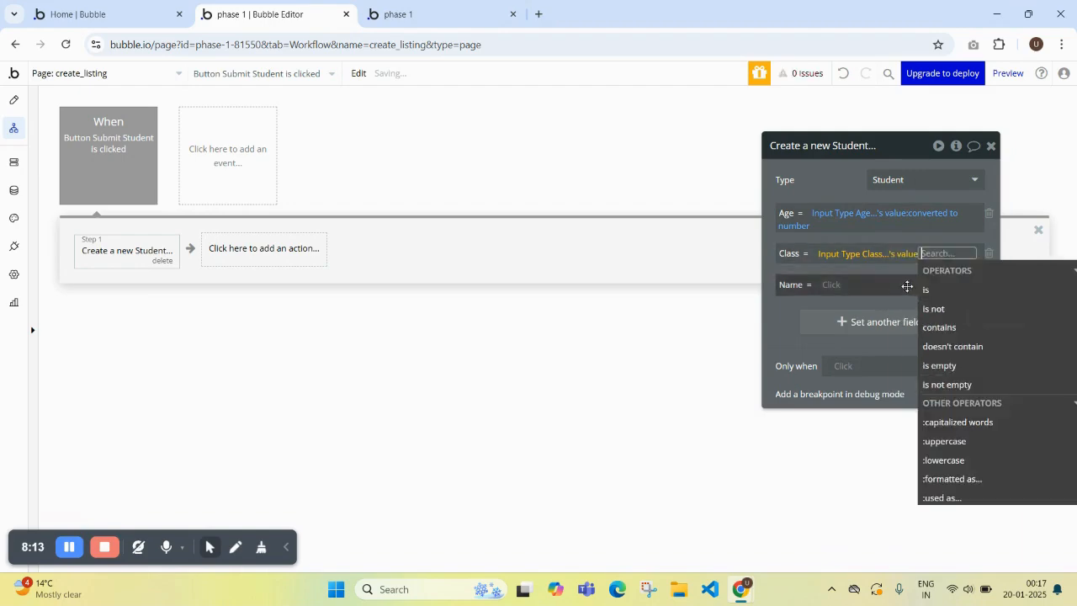
{"action": "left_click", "coordinate": [883, 269]}
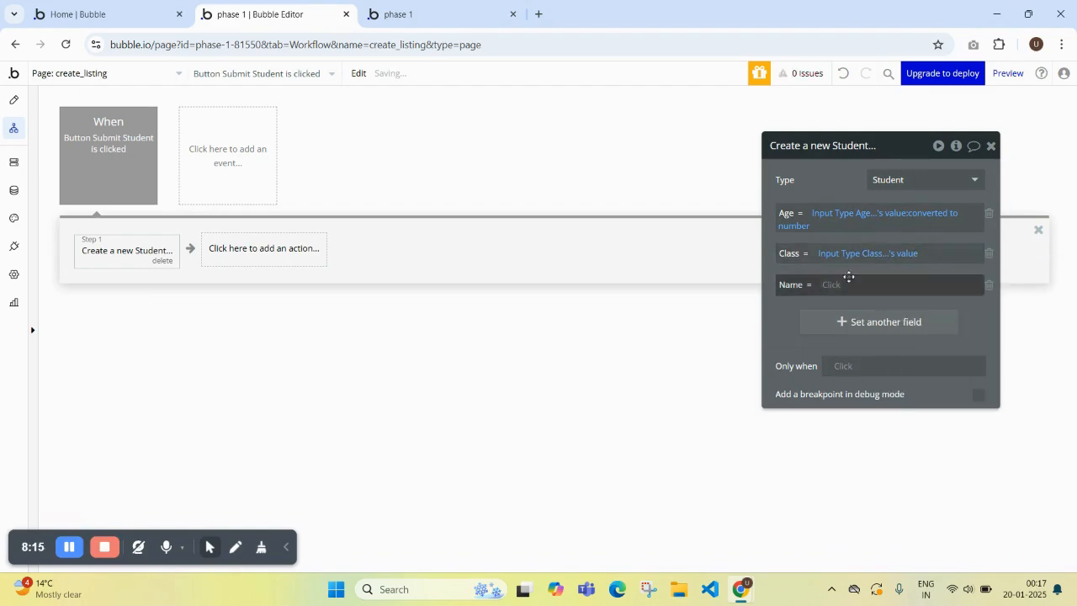
Step: Set the new Student's Name field to the Type Name input's value
{"action": "left_click", "coordinate": [829, 287]}
{"action": "type", "text": "input"}
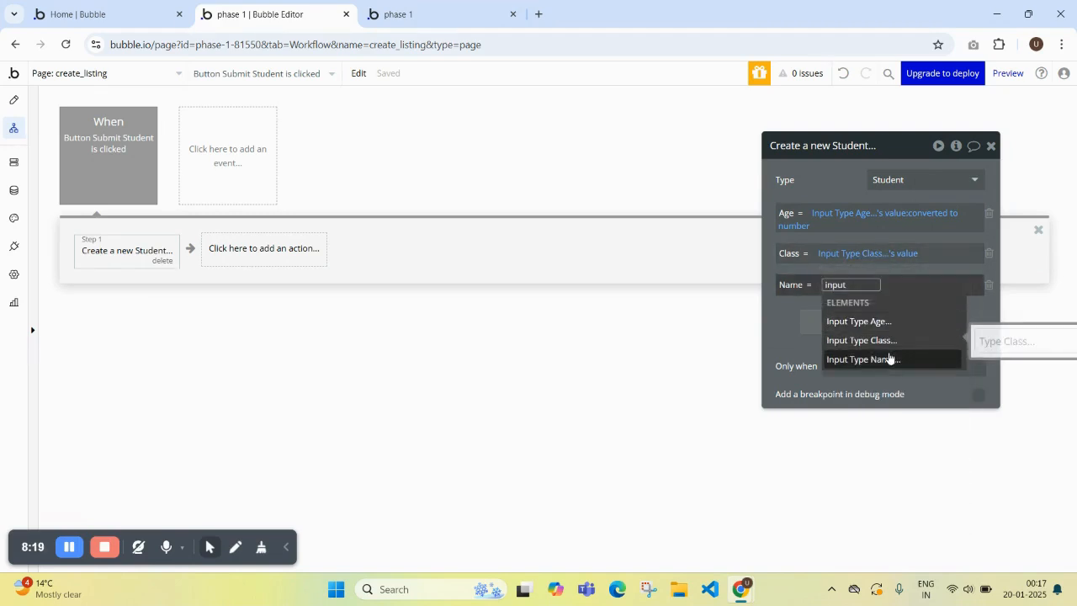
{"action": "left_click", "coordinate": [892, 360]}
{"action": "left_click", "coordinate": [914, 321]}
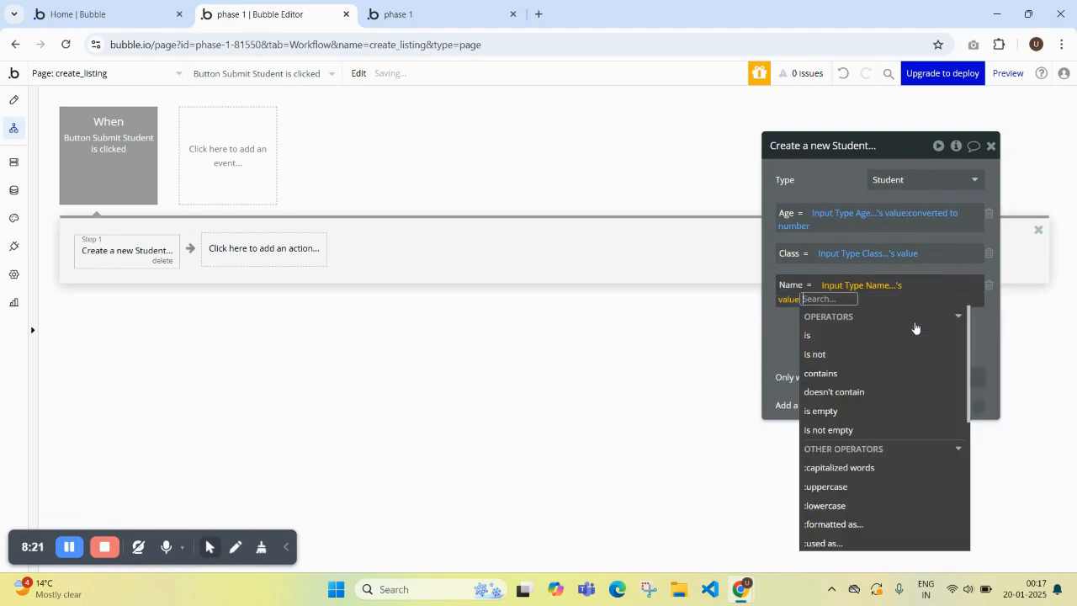
{"action": "left_click", "coordinate": [801, 269]}
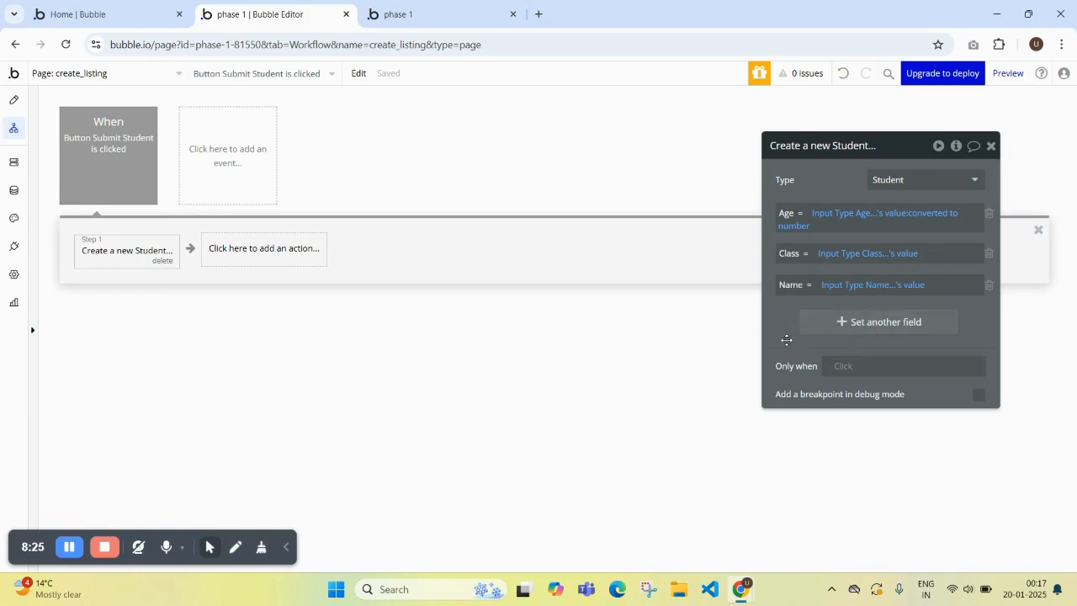
Step: Switch to the create_listing preview and submit a student with name "Lorem Ipsum", class 13 and age 22
{"action": "left_click", "coordinate": [403, 5]}
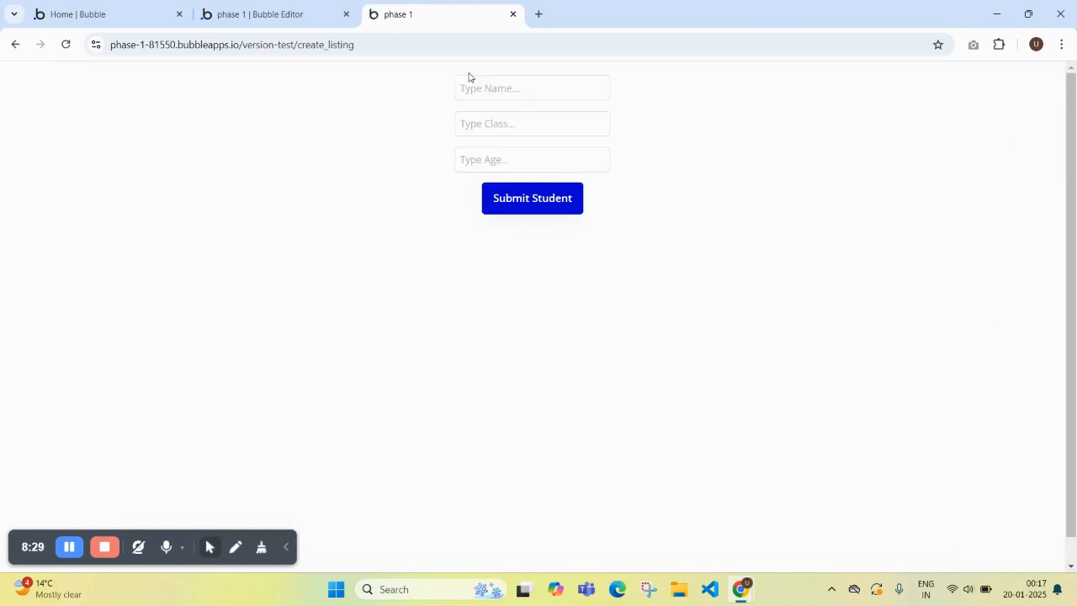
{"action": "left_click", "coordinate": [509, 91]}
{"action": "type", "text": "Lorem Ipsum"}
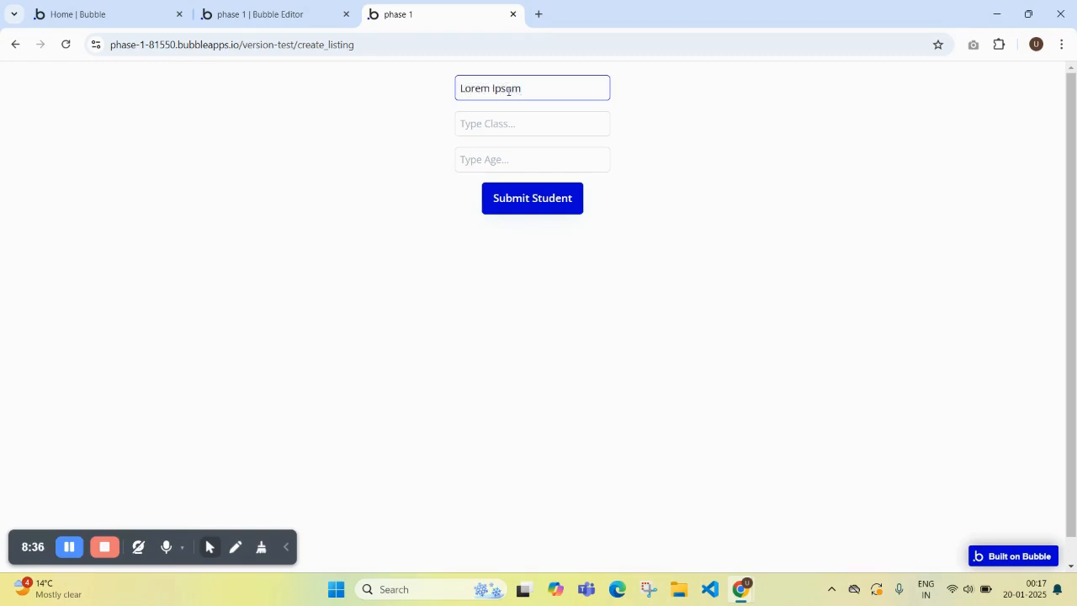
{"action": "left_click", "coordinate": [516, 117]}
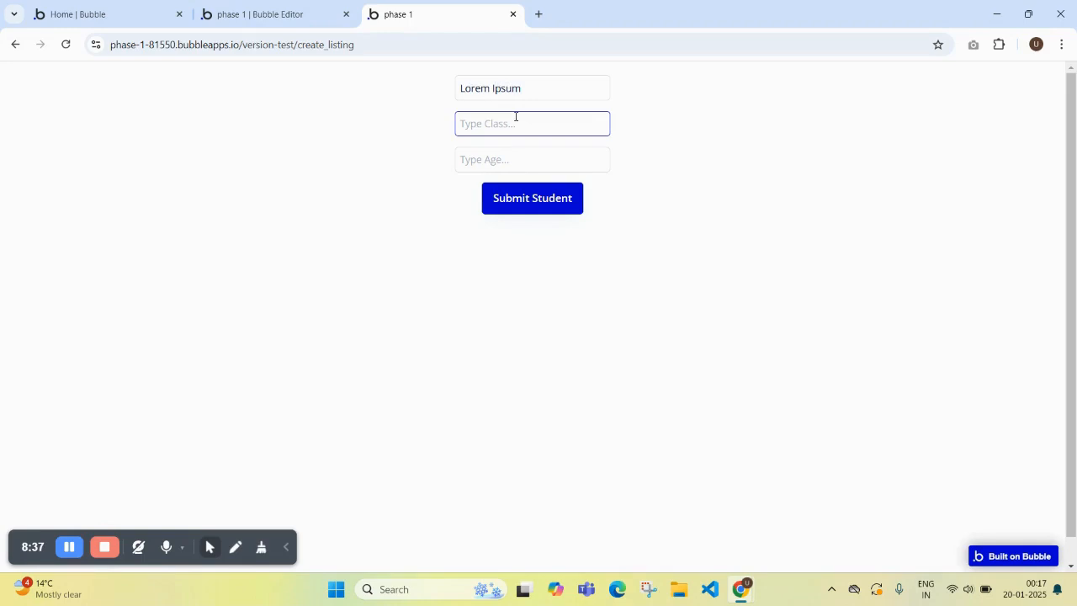
{"action": "type", "text": "23"}
{"action": "left_click", "coordinate": [518, 152]}
{"action": "type", "text": "22"}
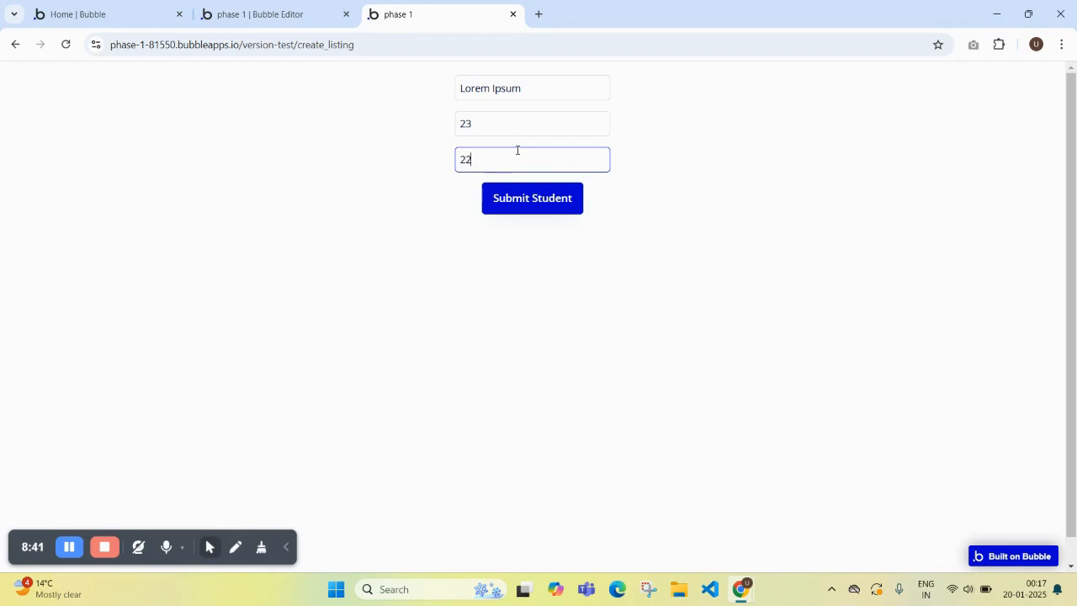
{"action": "left_click", "coordinate": [472, 125]}
{"action": "left_click_drag", "start_coordinate": [460, 125], "coordinate": [468, 125]}
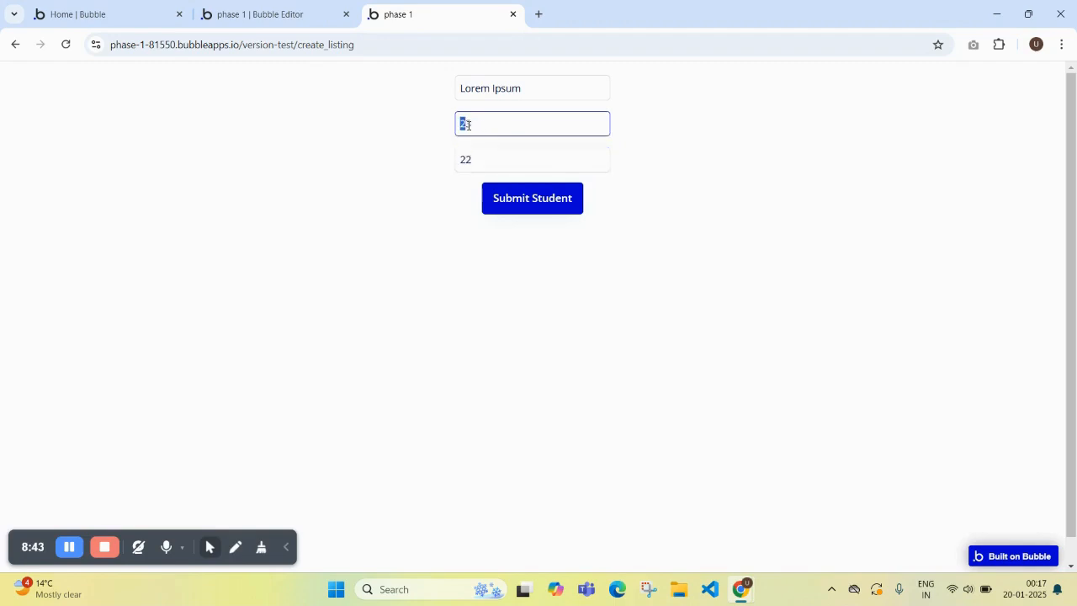
{"action": "left_click", "coordinate": [718, 160]}
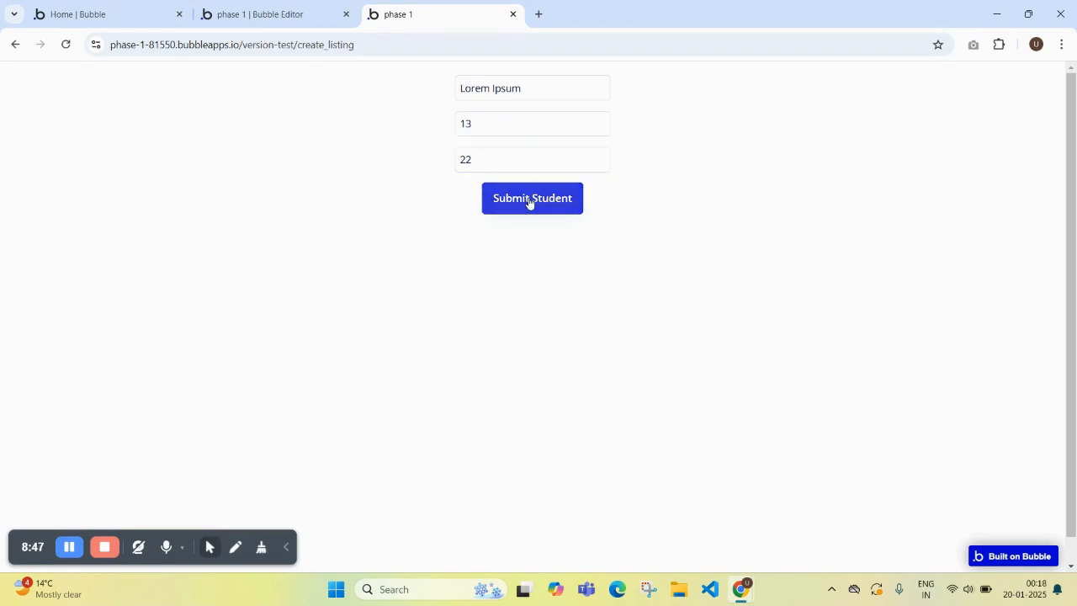
Step: Return to the Bubble editor and check the submitted student's age, class and name in the All Students modified app data
{"action": "left_click", "coordinate": [255, 18]}
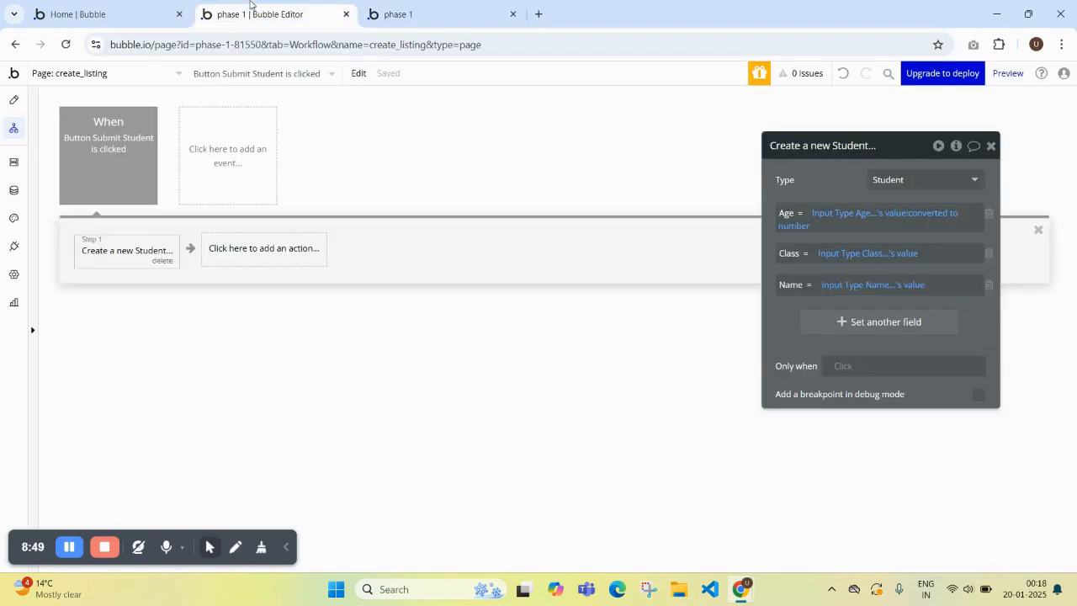
{"action": "left_click", "coordinate": [14, 191]}
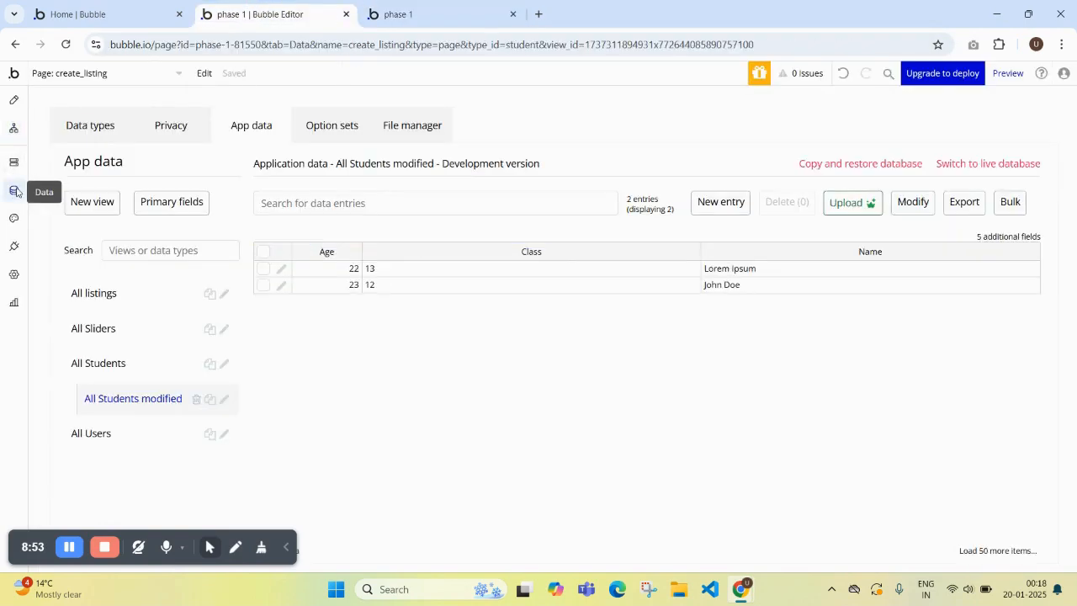
{"action": "left_click", "coordinate": [351, 268]}
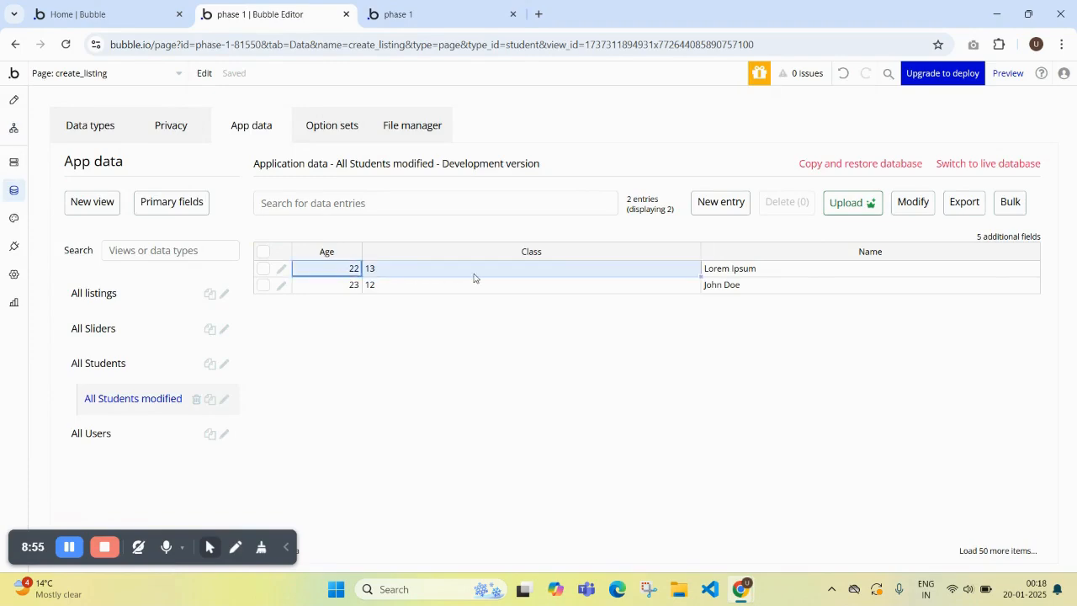
{"action": "left_click_drag", "start_coordinate": [755, 265], "coordinate": [790, 270]}
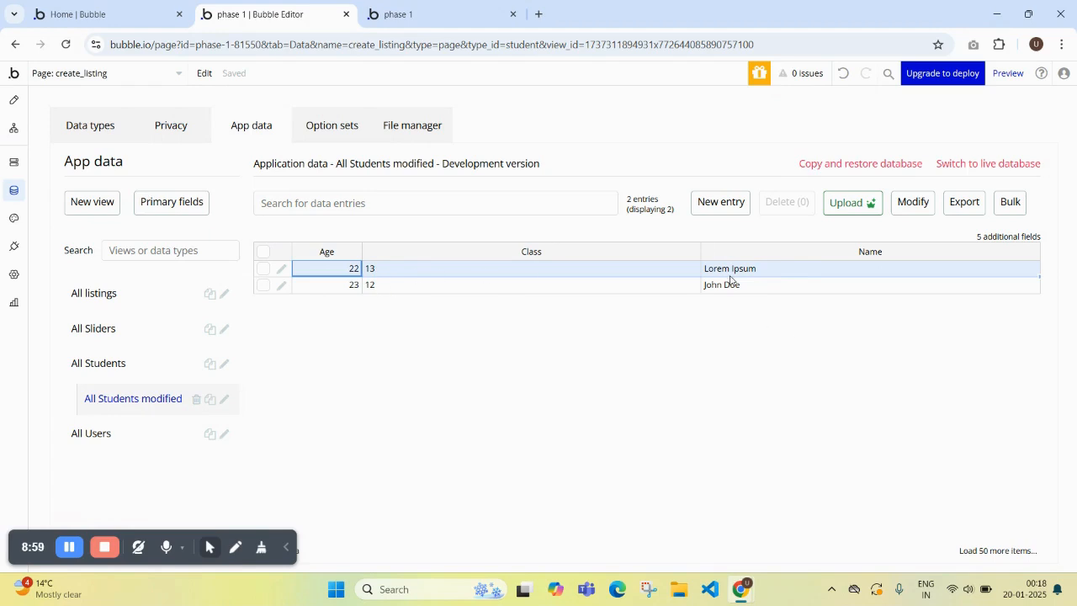
{"action": "left_click", "coordinate": [726, 321]}
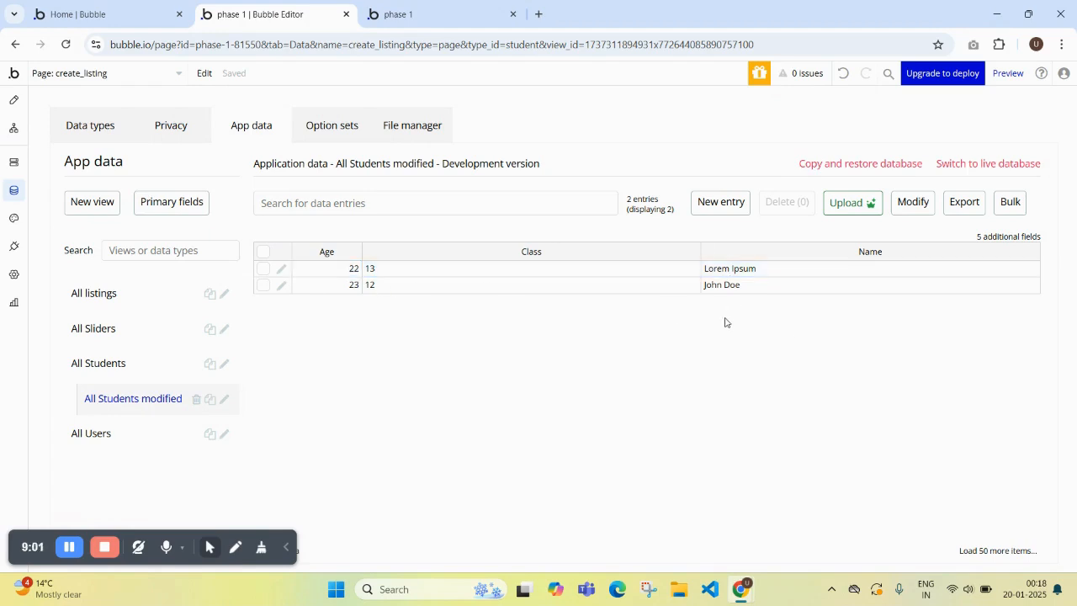
Step: Reload the create_listing preview and compare its form with the student entries in the Bubble editor
{"action": "left_click", "coordinate": [444, 4]}
{"action": "left_click", "coordinate": [66, 44]}
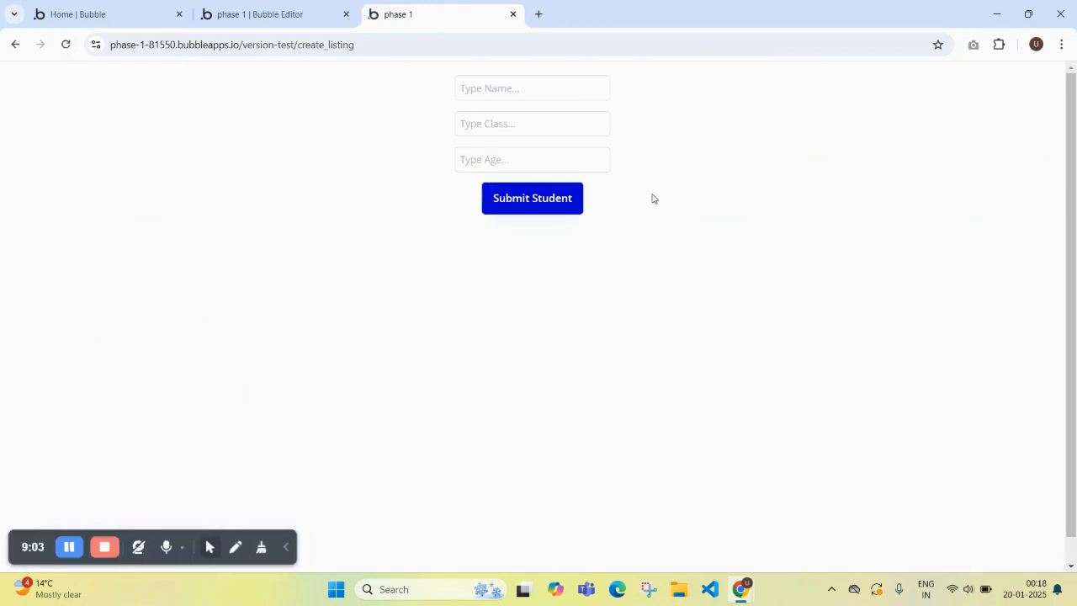
{"action": "left_click", "coordinate": [262, 4]}
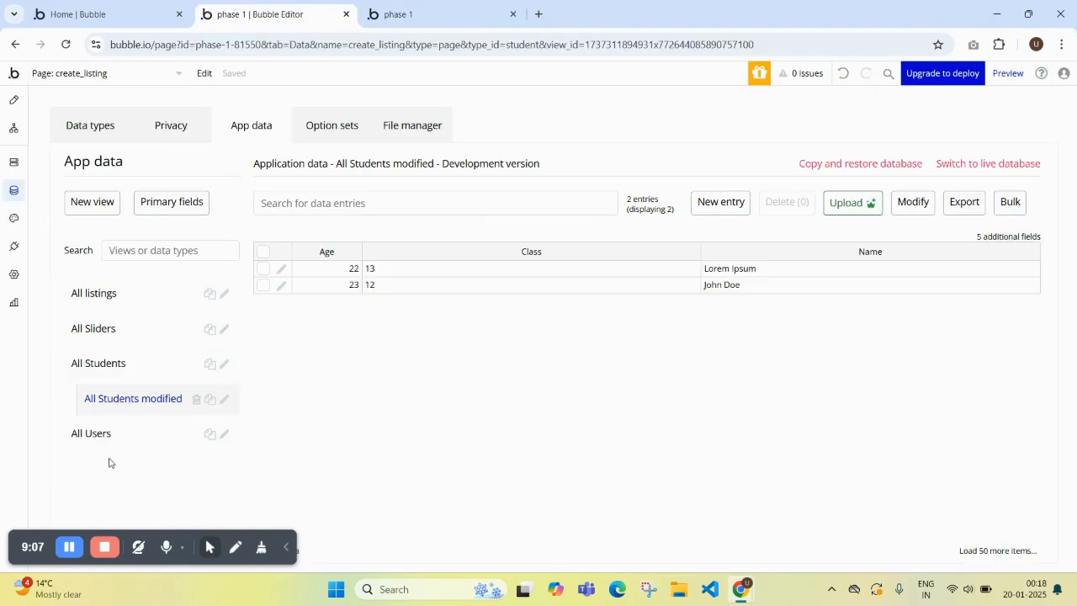
{"action": "left_click", "coordinate": [431, 16]}
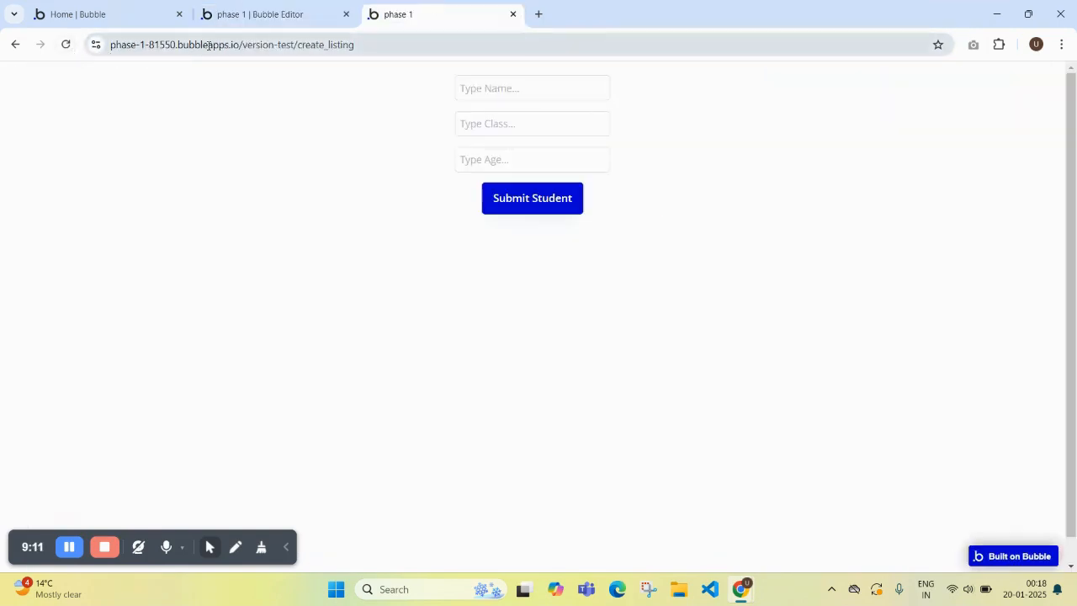
{"action": "left_click", "coordinate": [253, 14]}
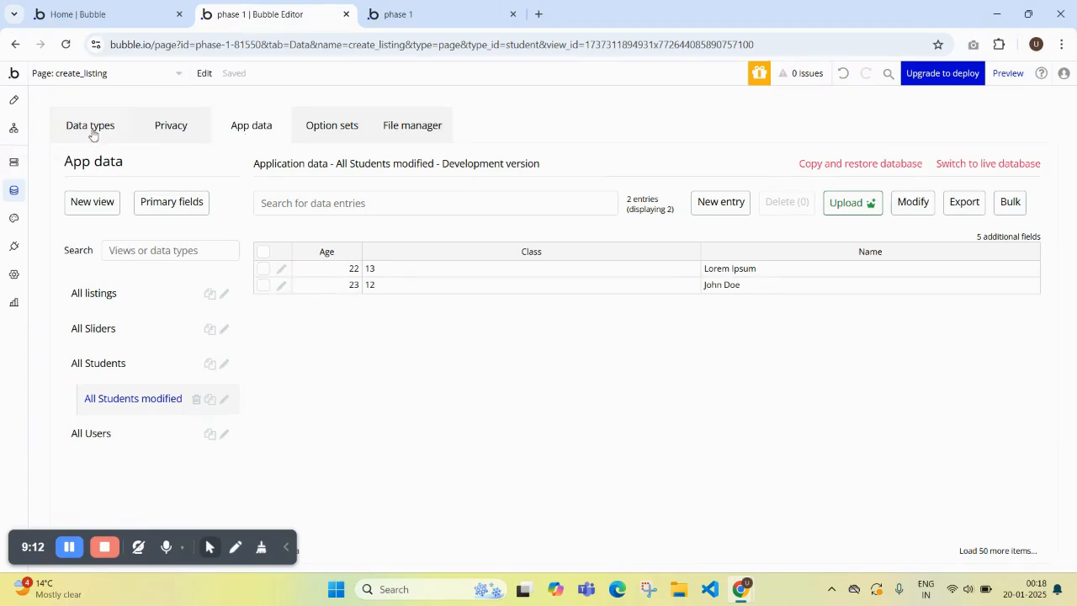
Step: Add a "Reset relevant inputs" action after the Create a new Student step in the Submit Student workflow
{"action": "left_click", "coordinate": [13, 128]}
{"action": "left_click", "coordinate": [243, 250]}
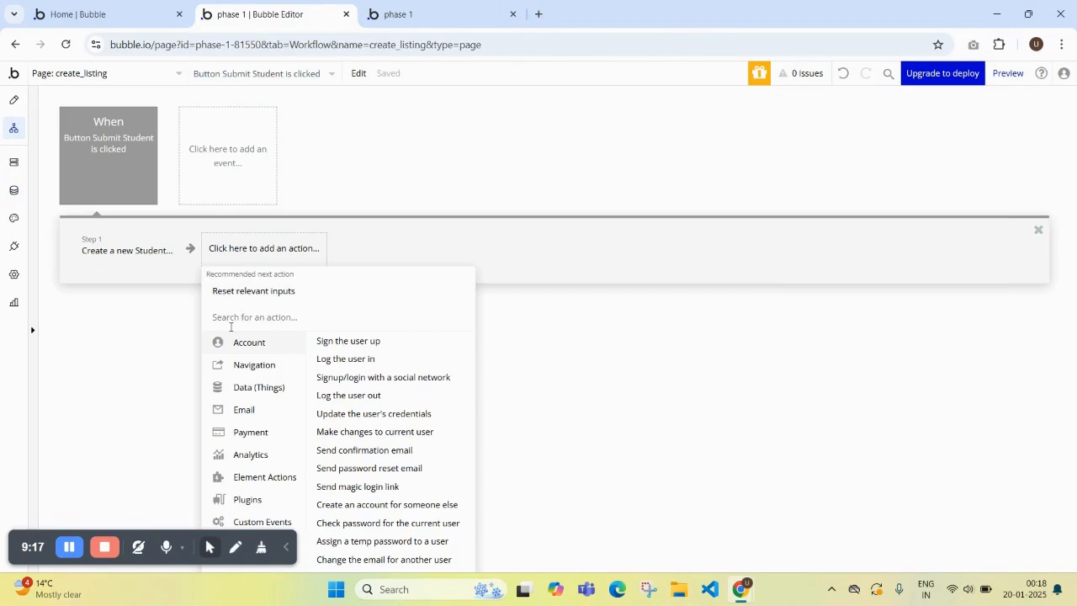
{"action": "left_click", "coordinate": [69, 548]}
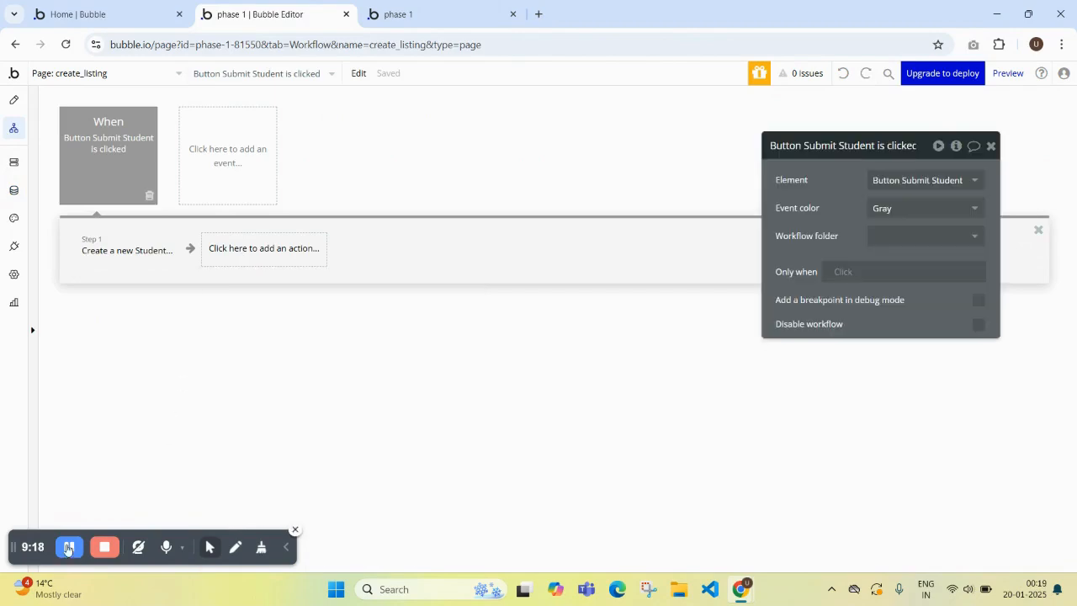
{"action": "left_click", "coordinate": [238, 258]}
{"action": "mouse_move", "coordinate": [253, 476]}
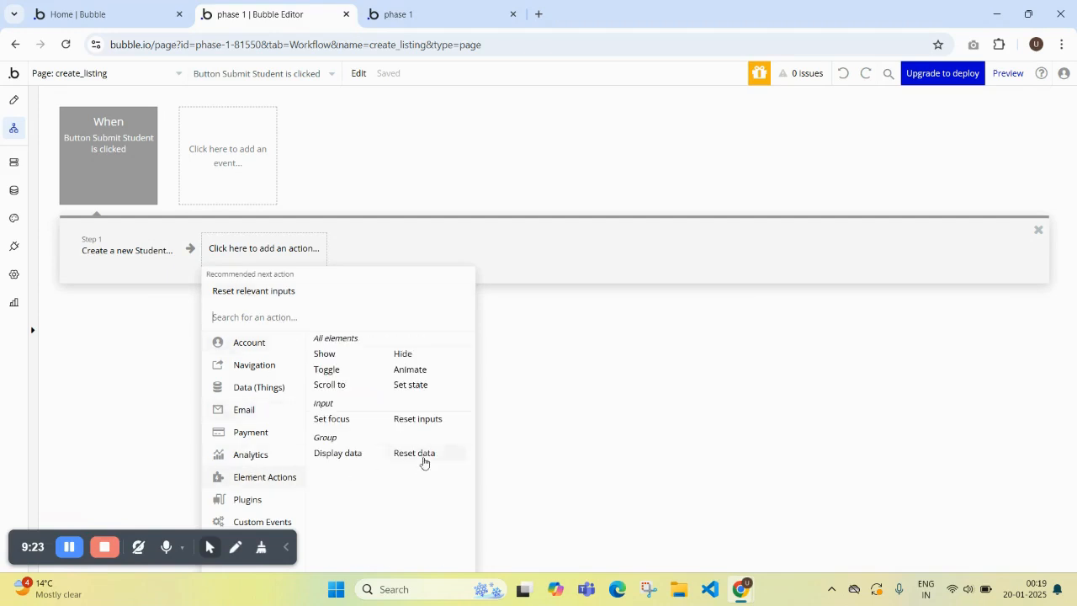
{"action": "left_click", "coordinate": [421, 429]}
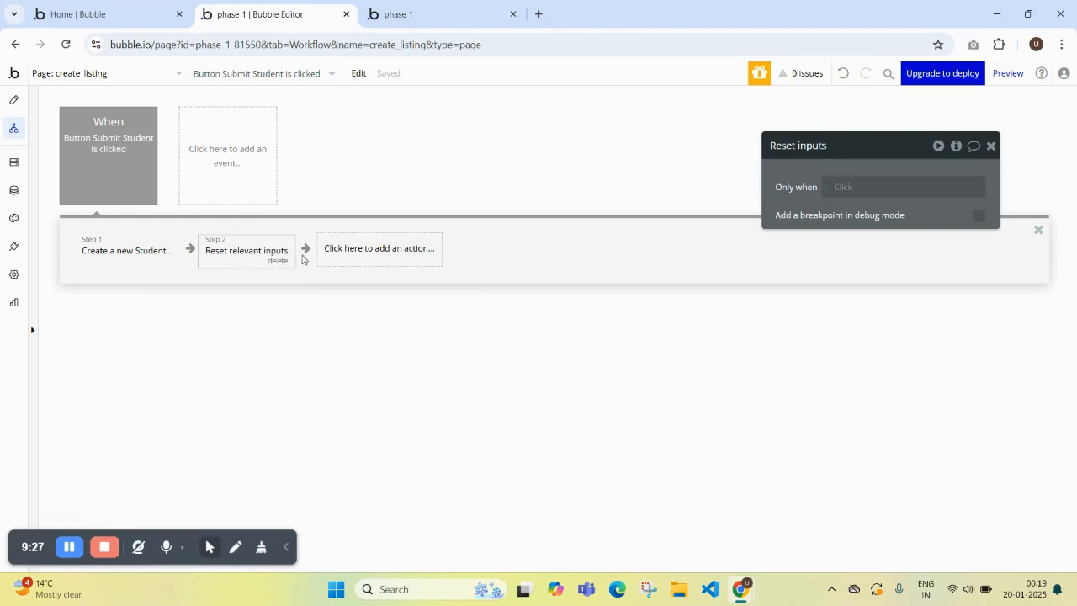
Step: Switch to the create_listing preview and submit a new student with the student's full name, class 4 and age 8
{"action": "left_click", "coordinate": [411, 15]}
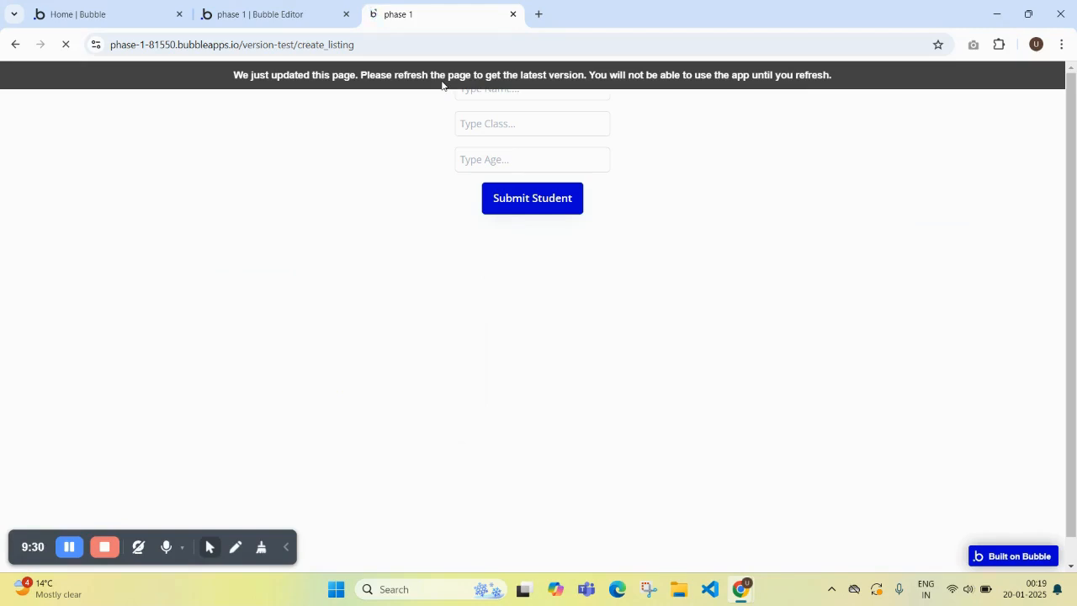
{"action": "left_click", "coordinate": [510, 88]}
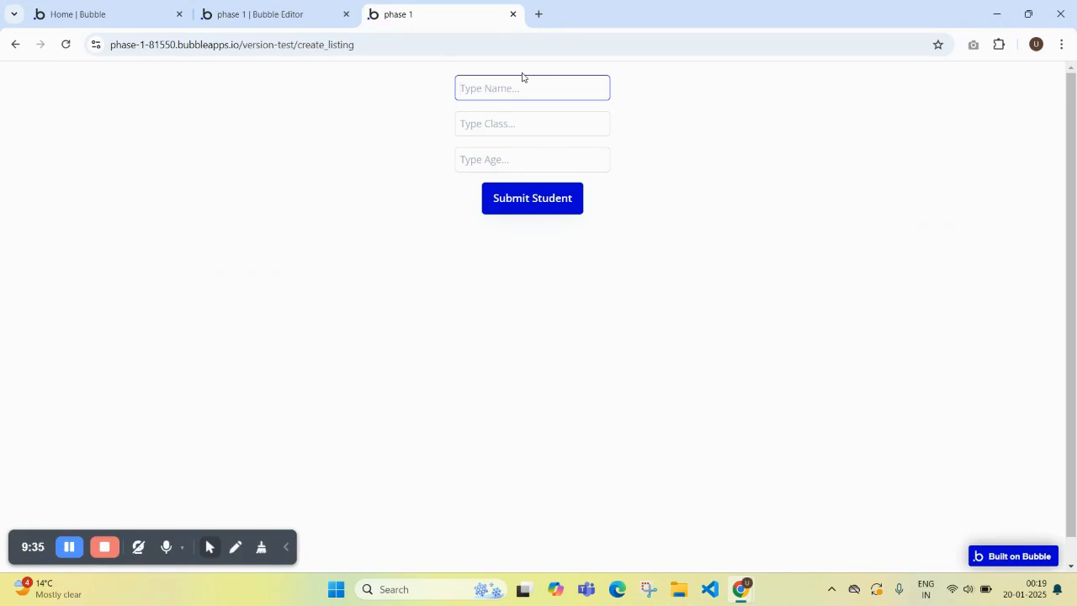
{"action": "type", "text": "sam andrew"}
{"action": "left_click", "coordinate": [528, 129]}
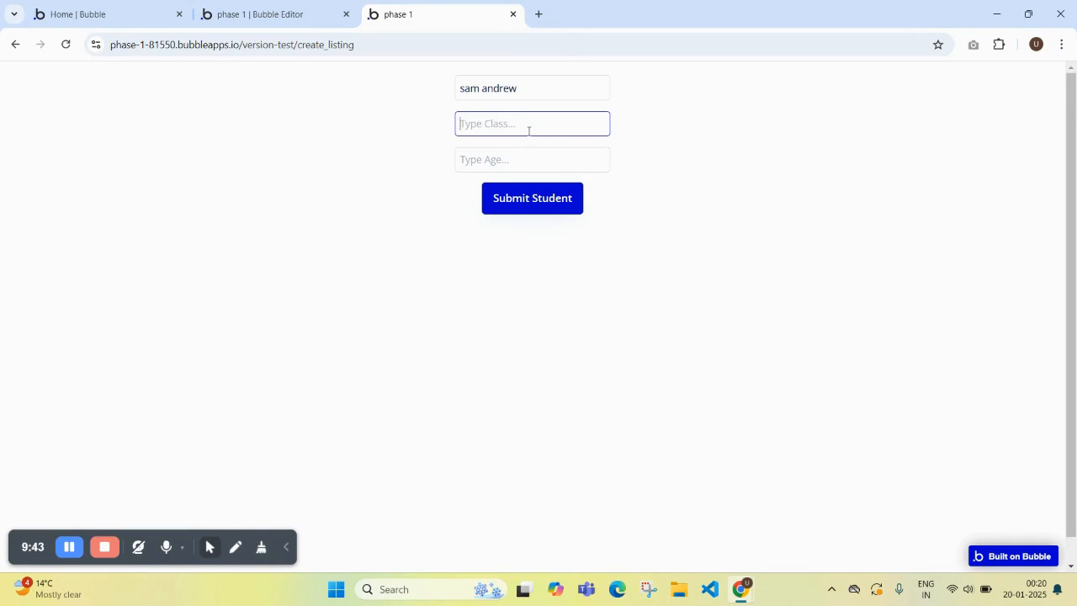
{"action": "type", "text": "4"}
{"action": "left_click", "coordinate": [511, 157]}
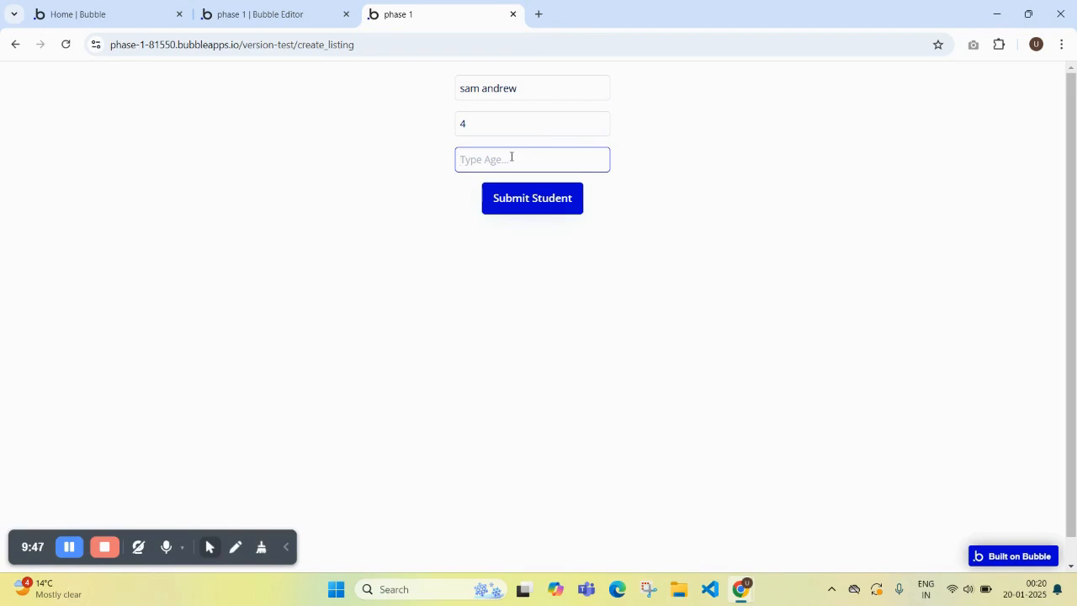
{"action": "type", "text": "8"}
{"action": "left_click", "coordinate": [500, 201]}
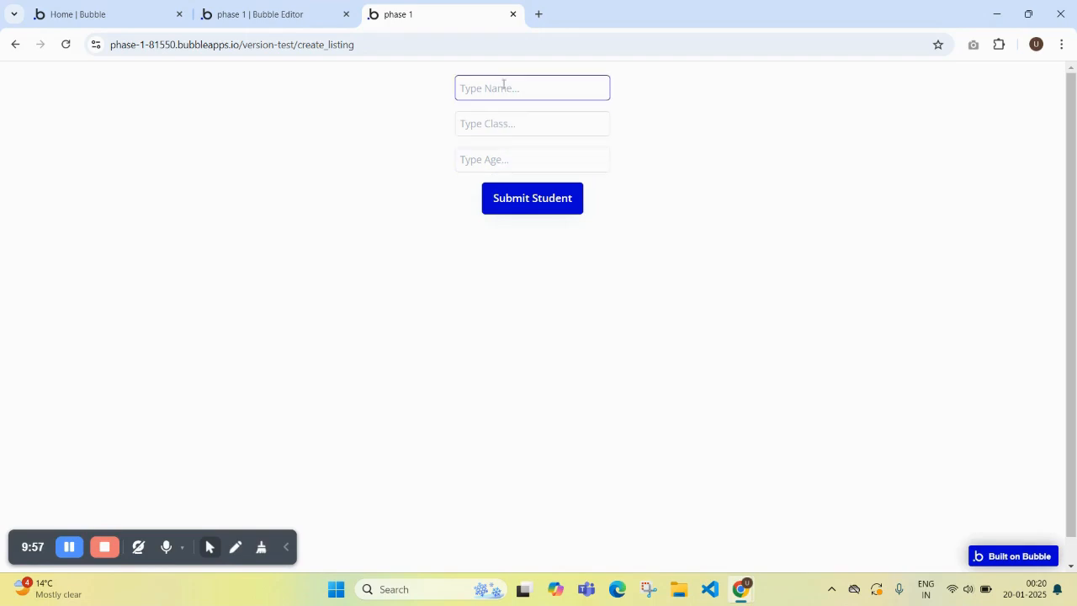
Step: Return to the Bubble editor and check the newly submitted student's entry in the All Students modified app data
{"action": "left_click", "coordinate": [284, 4]}
{"action": "left_click", "coordinate": [13, 163]}
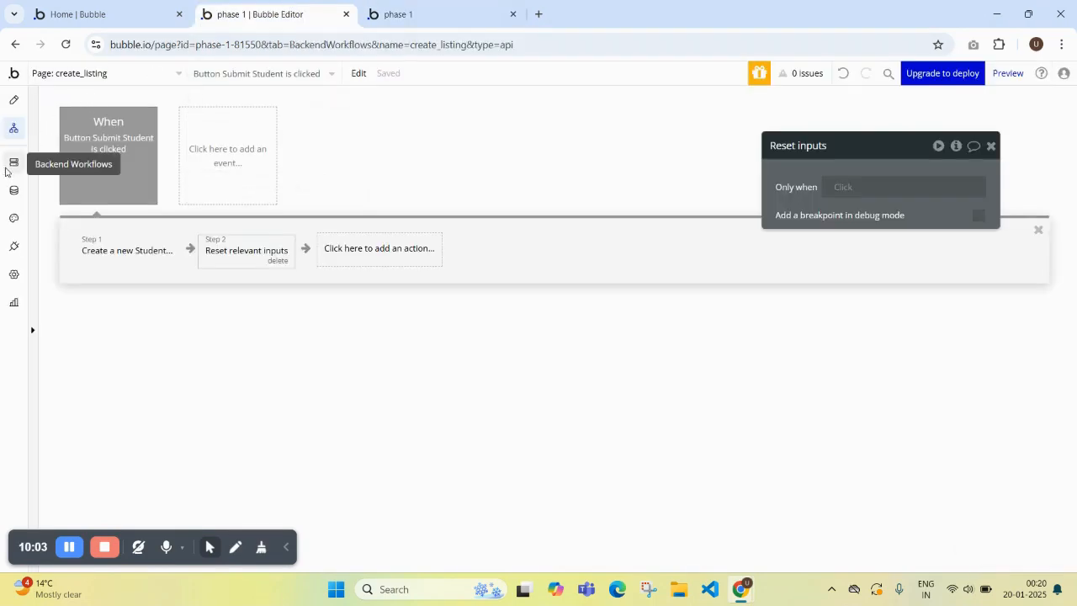
{"action": "left_click", "coordinate": [14, 192]}
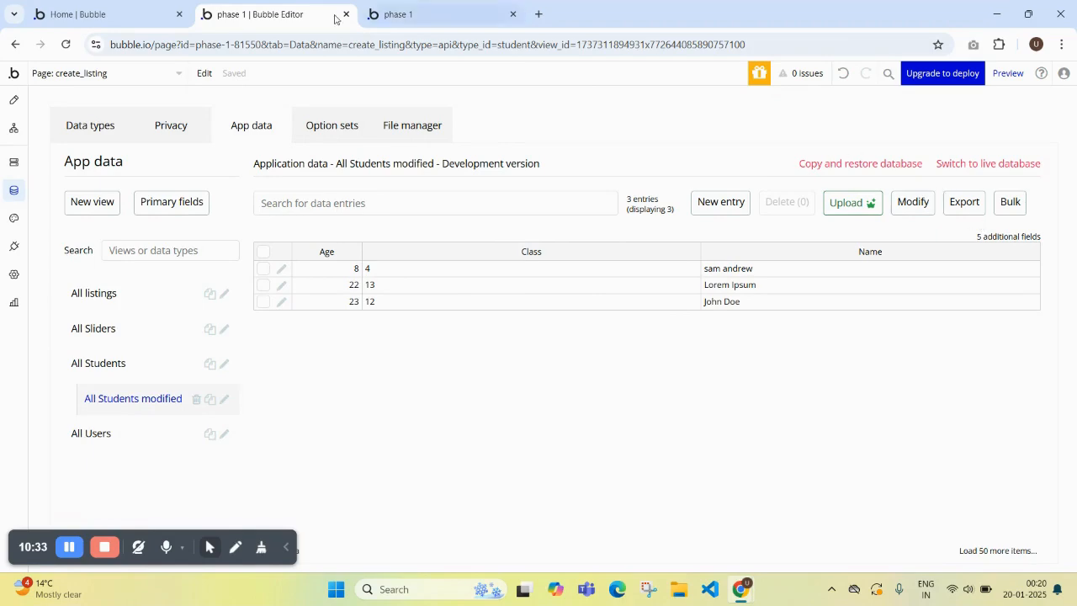
Step: Create a new web page named "Show listing" without cloning an existing page
{"action": "left_click", "coordinate": [136, 74]}
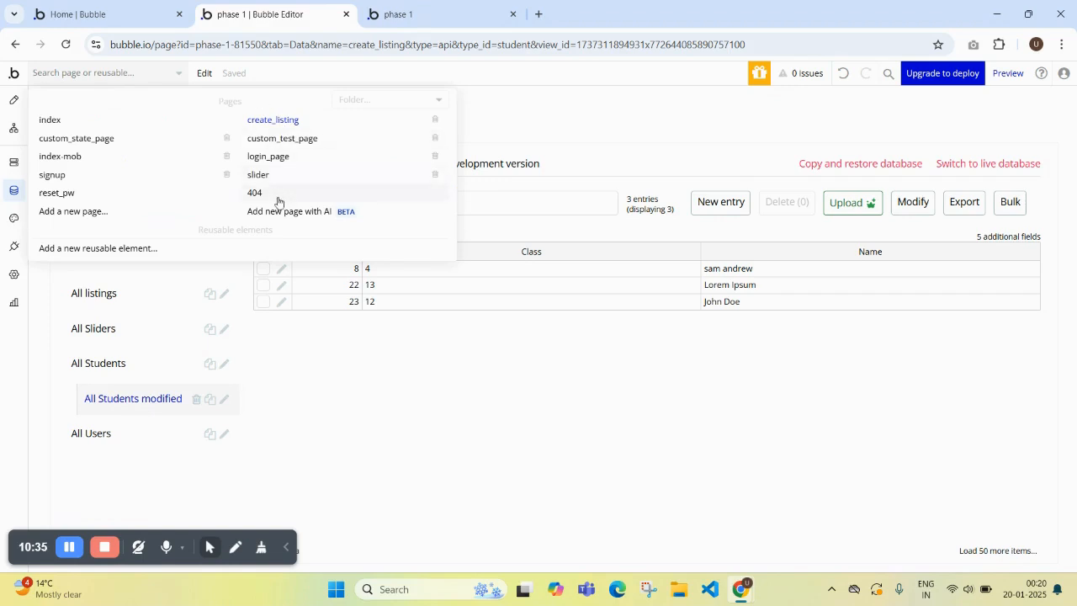
{"action": "left_click", "coordinate": [141, 220]}
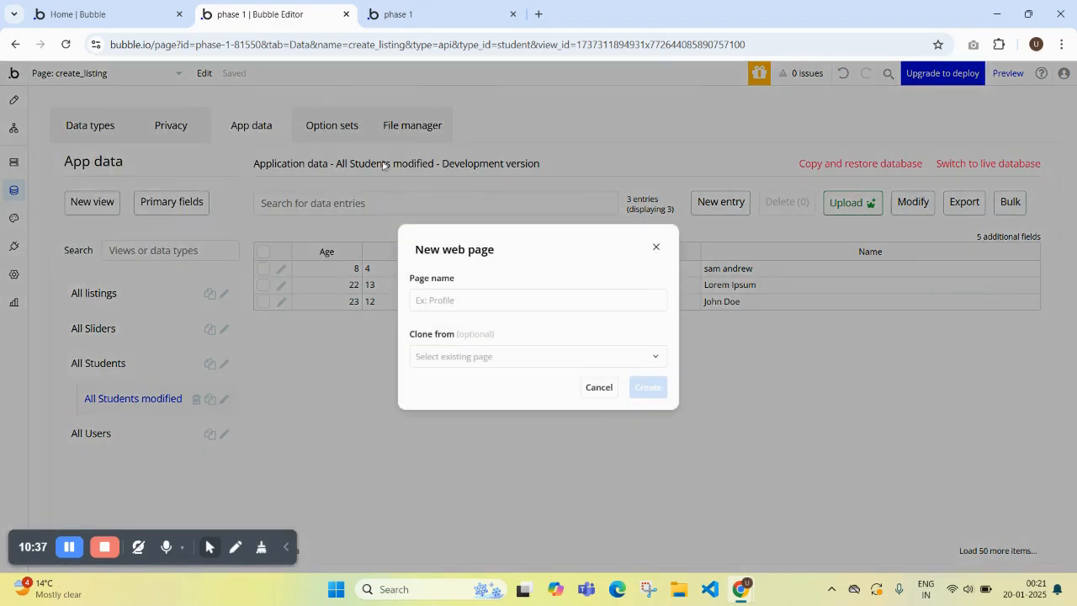
{"action": "left_click", "coordinate": [465, 301]}
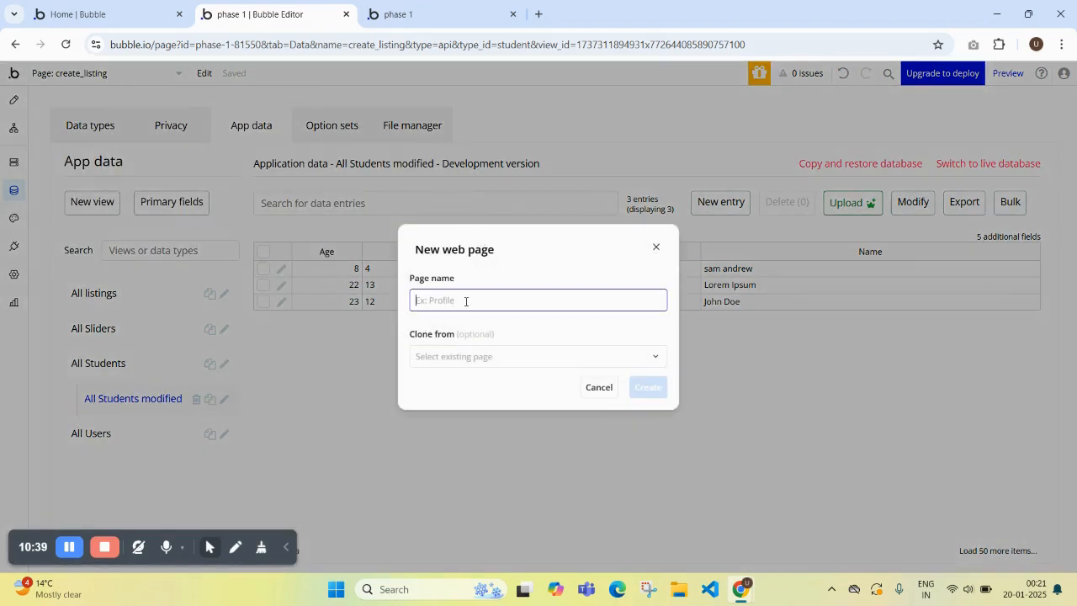
{"action": "type", "text": "Show listing"}
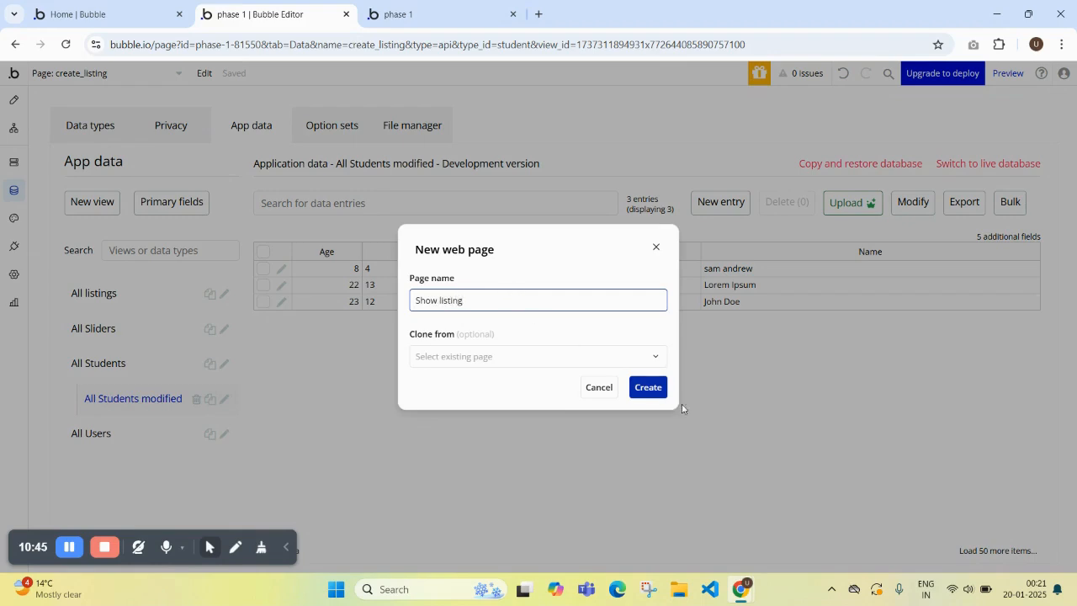
{"action": "left_click", "coordinate": [653, 385]}
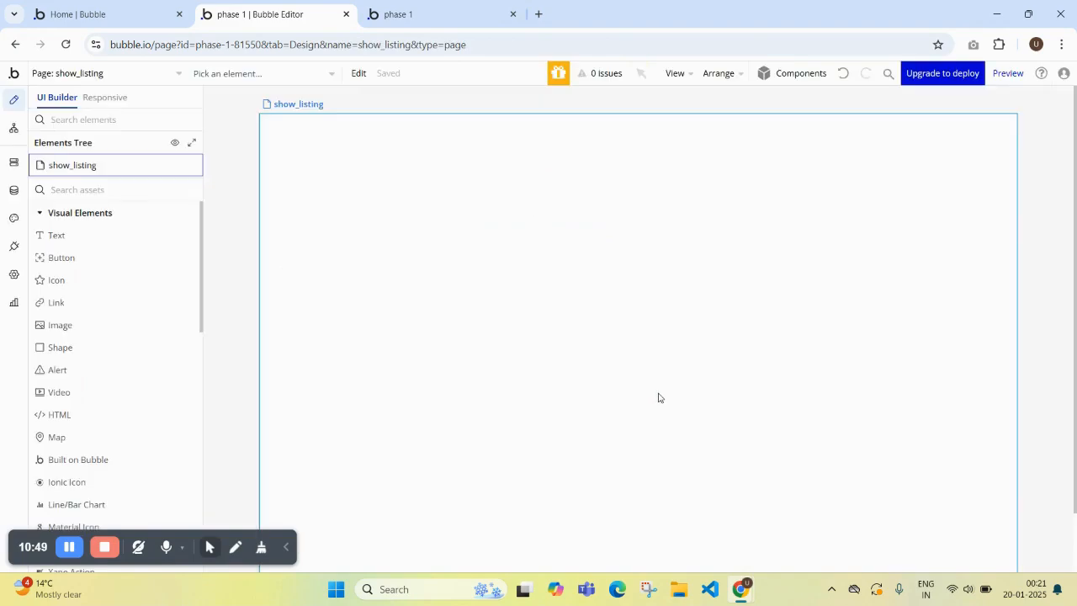
Step: Set the show_listing page's container layout to Column and close its property editor
{"action": "left_click", "coordinate": [508, 151]}
{"action": "left_click", "coordinate": [876, 179]}
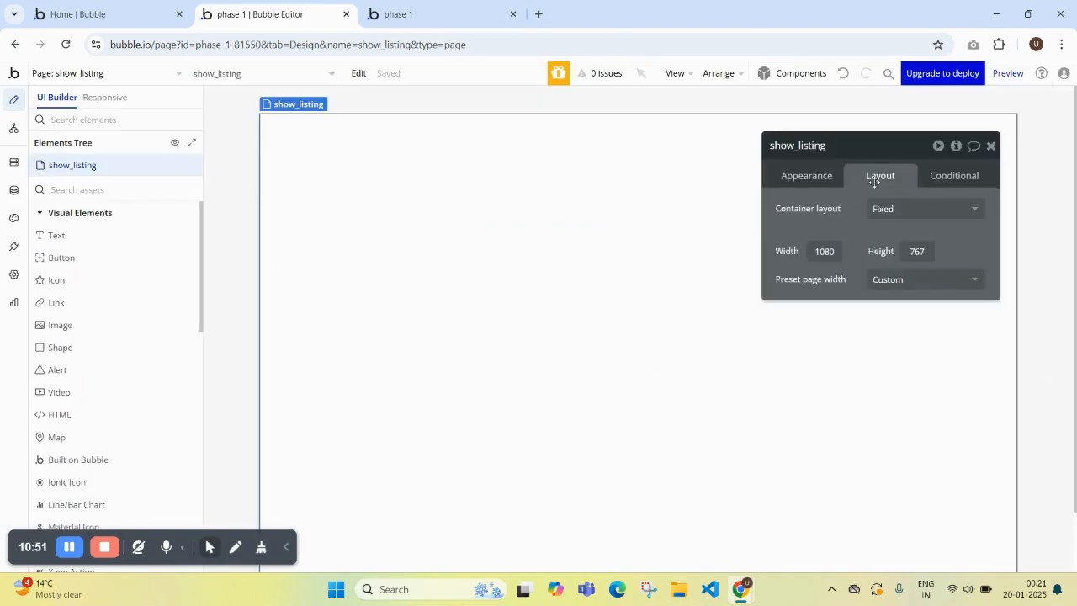
{"action": "left_click", "coordinate": [914, 208]}
{"action": "left_click", "coordinate": [909, 254]}
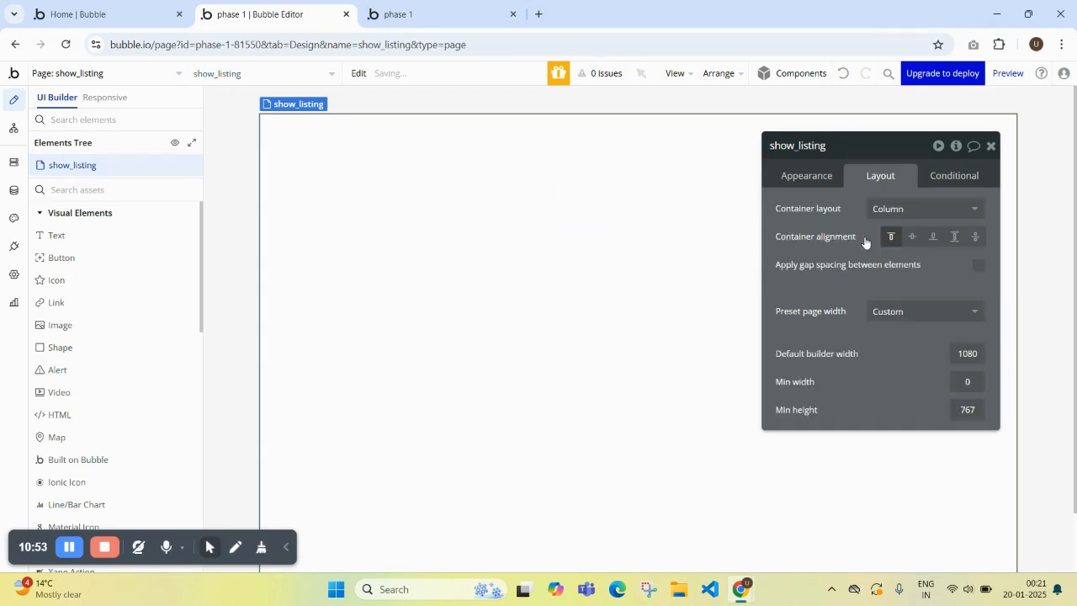
{"action": "left_click", "coordinate": [991, 146]}
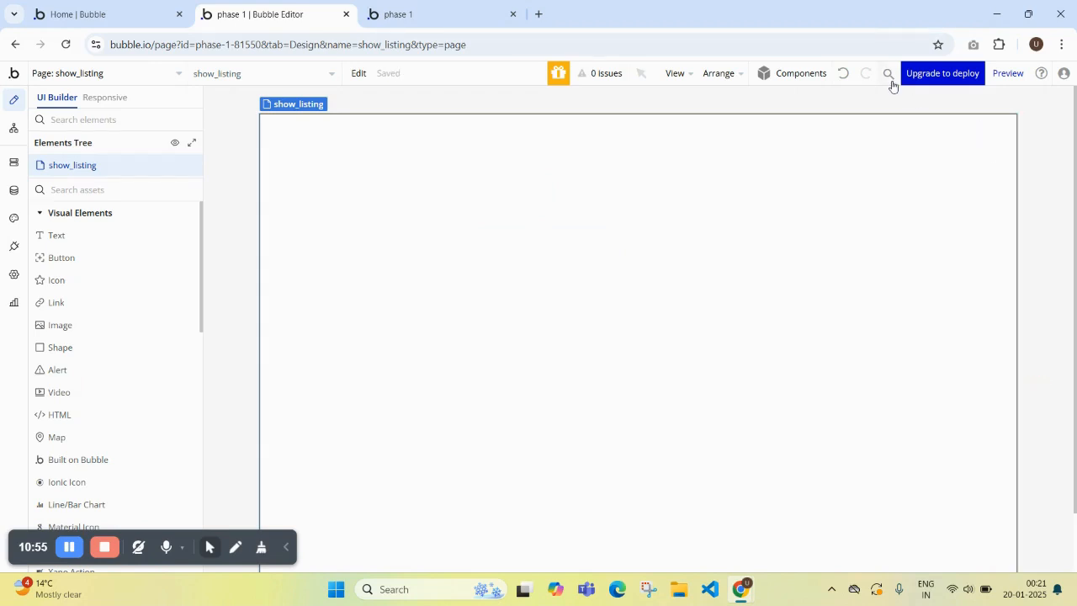
Step: Find the Repeating Group element with the search "re" and place it on the show_listing page
{"action": "left_click", "coordinate": [113, 190]}
{"action": "type", "text": "re"}
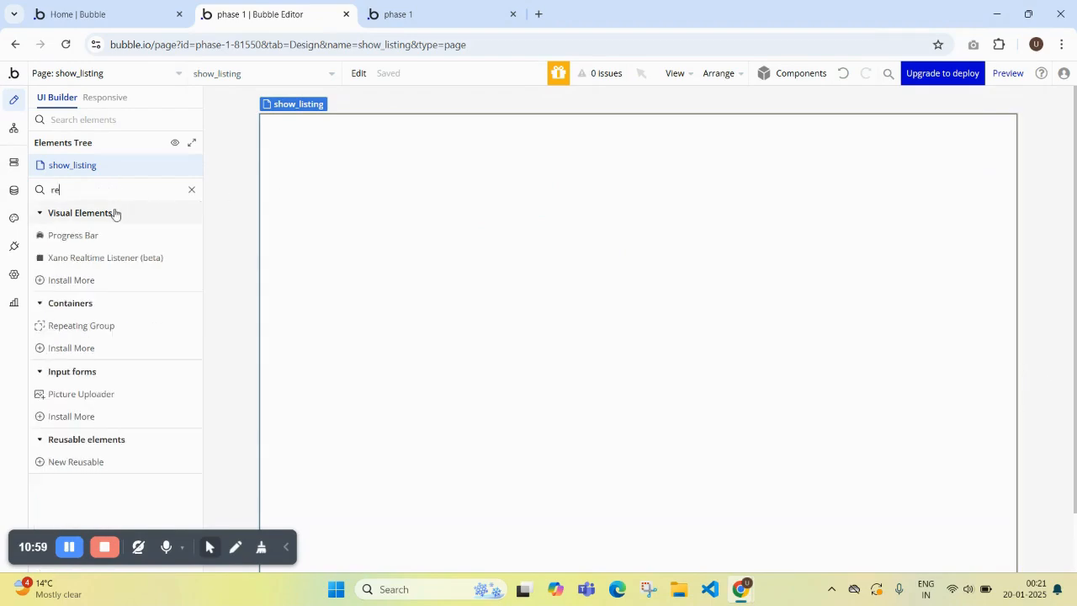
{"action": "left_click_drag", "start_coordinate": [125, 326], "coordinate": [425, 263]}
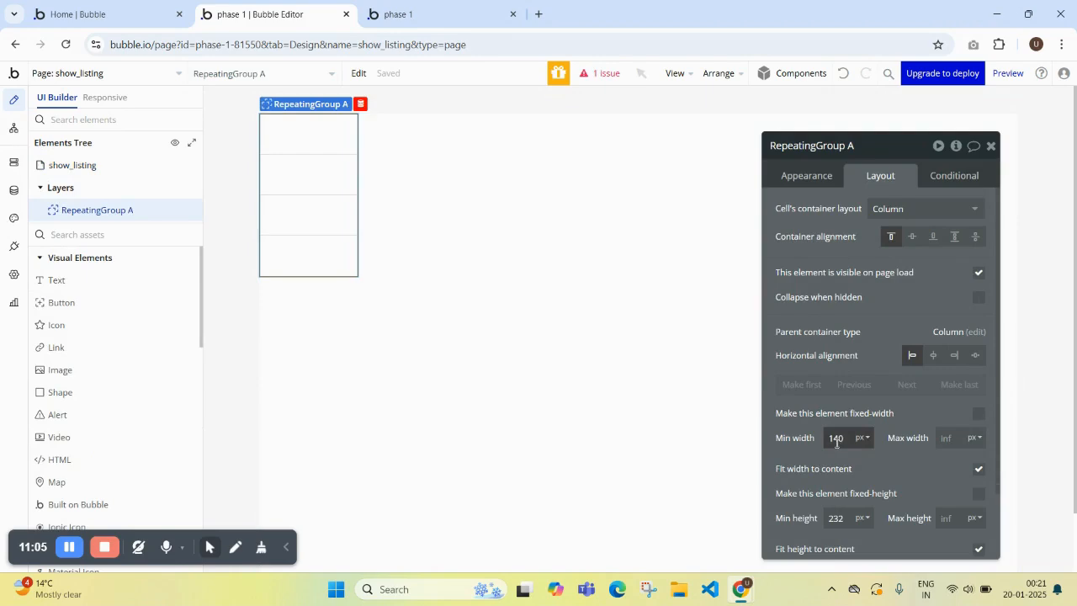
Step: Make the repeating group fixed-width and set its width to 600 px
{"action": "left_click", "coordinate": [946, 463]}
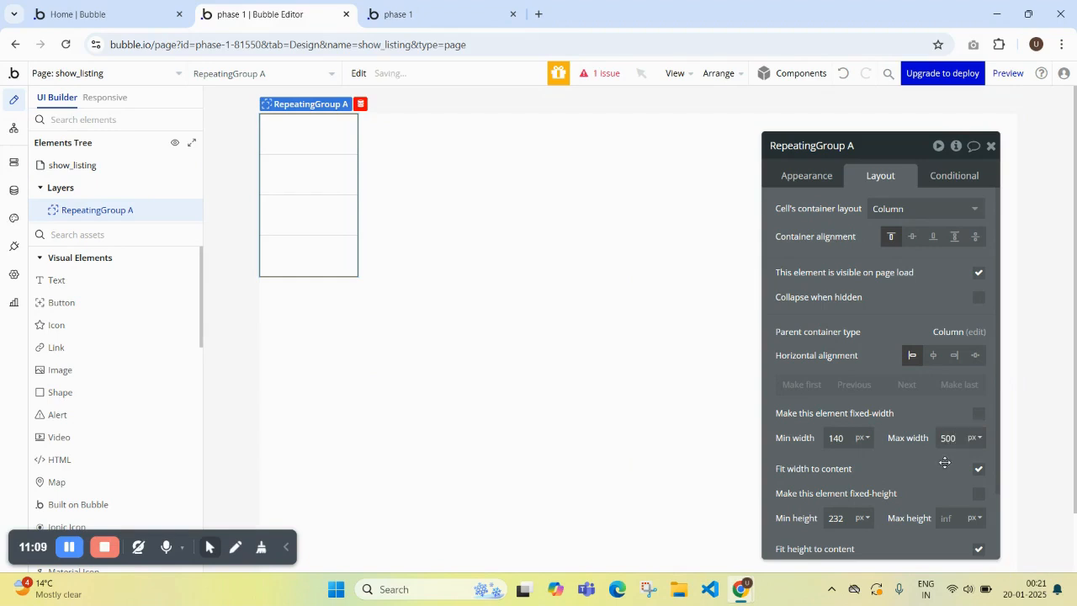
{"action": "left_click", "coordinate": [979, 413]}
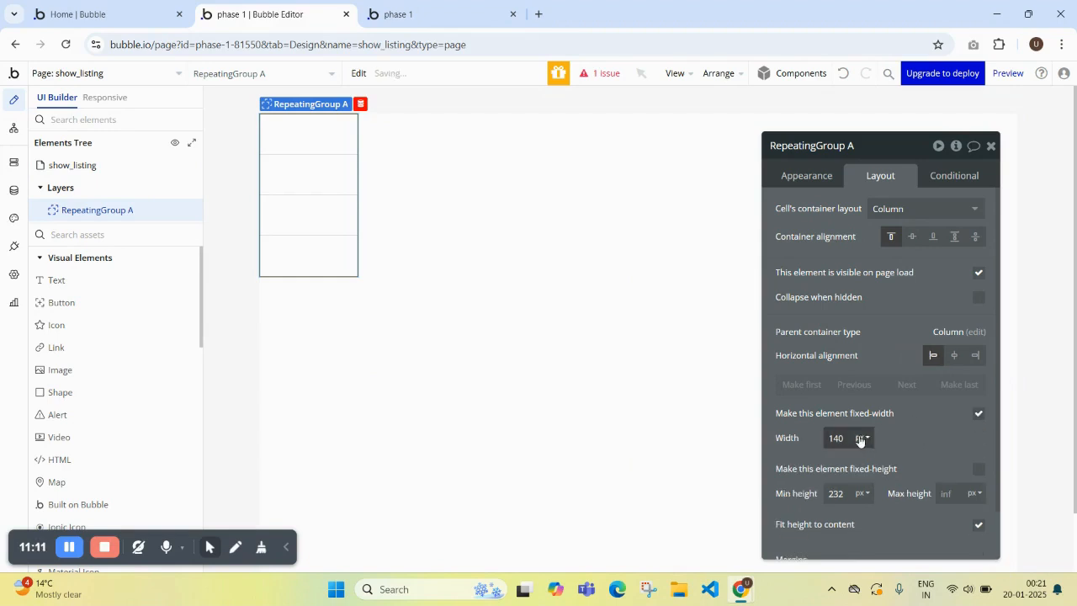
{"action": "left_click", "coordinate": [840, 437]}
{"action": "type", "text": "600"}
{"action": "left_click", "coordinate": [927, 445]}
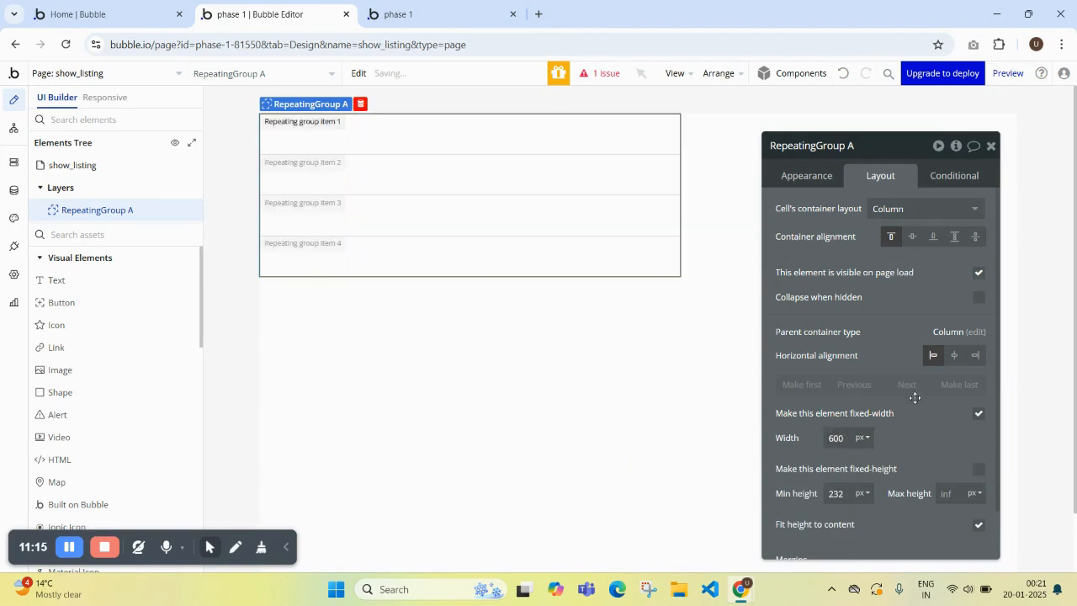
Step: Center the repeating group horizontally on the page and make it fixed-height
{"action": "left_click", "coordinate": [955, 355]}
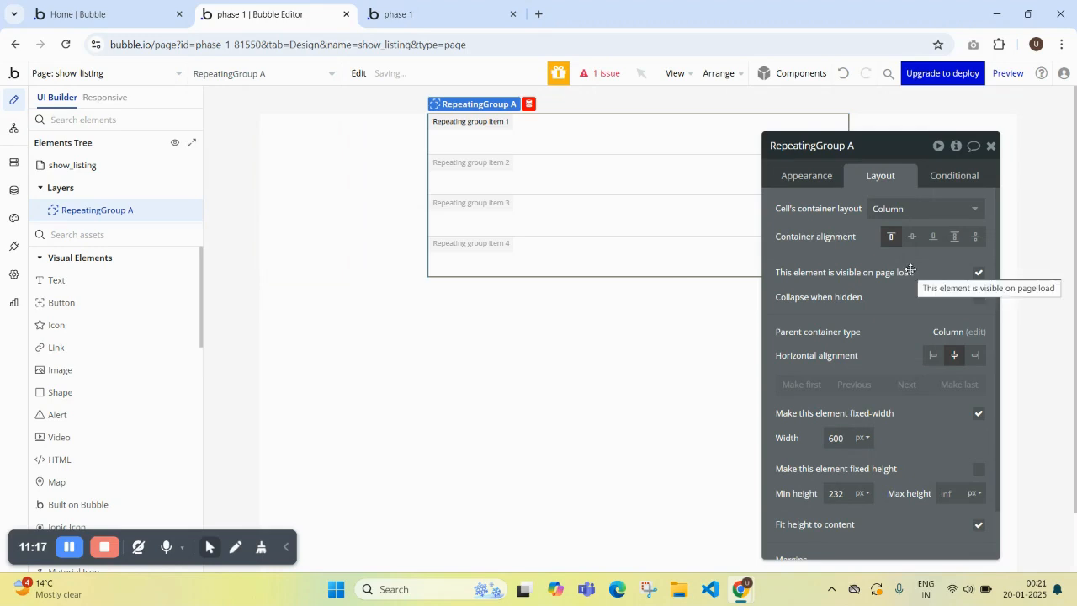
{"action": "scroll", "coordinate": [861, 435], "scroll_direction": "down", "scroll_amount": 1}
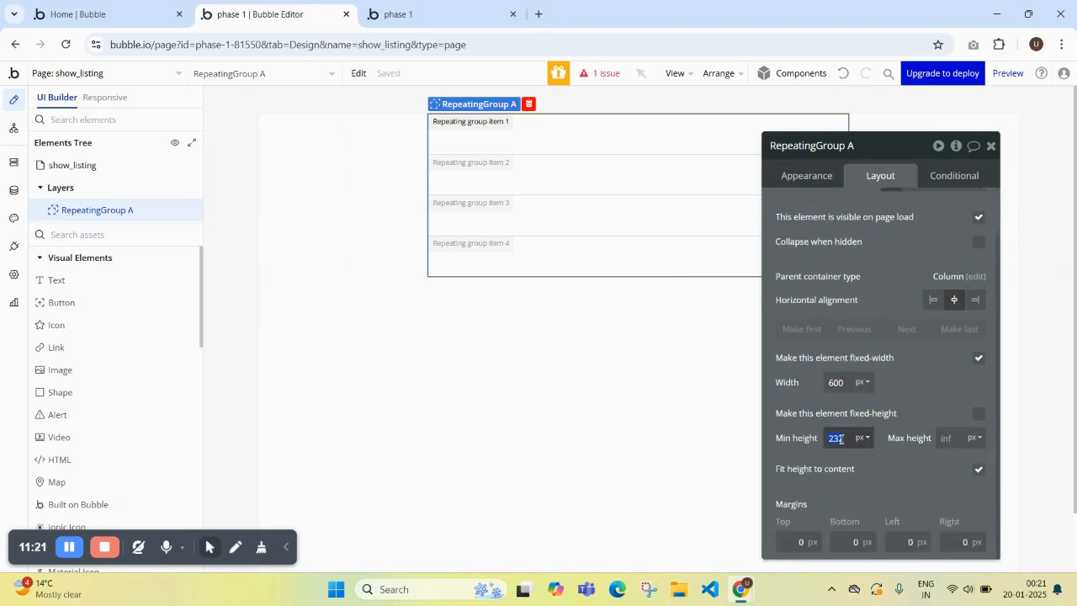
{"action": "left_click", "coordinate": [978, 414]}
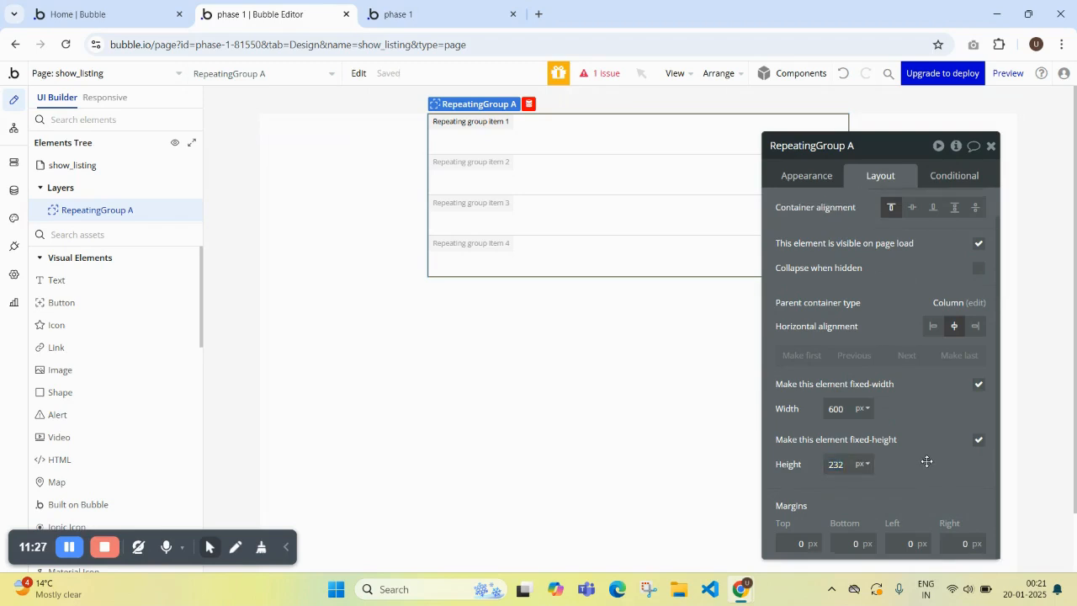
Step: Open the repeating group's appearance settings and review the available row counts
{"action": "left_click", "coordinate": [802, 180]}
{"action": "left_click", "coordinate": [845, 310]}
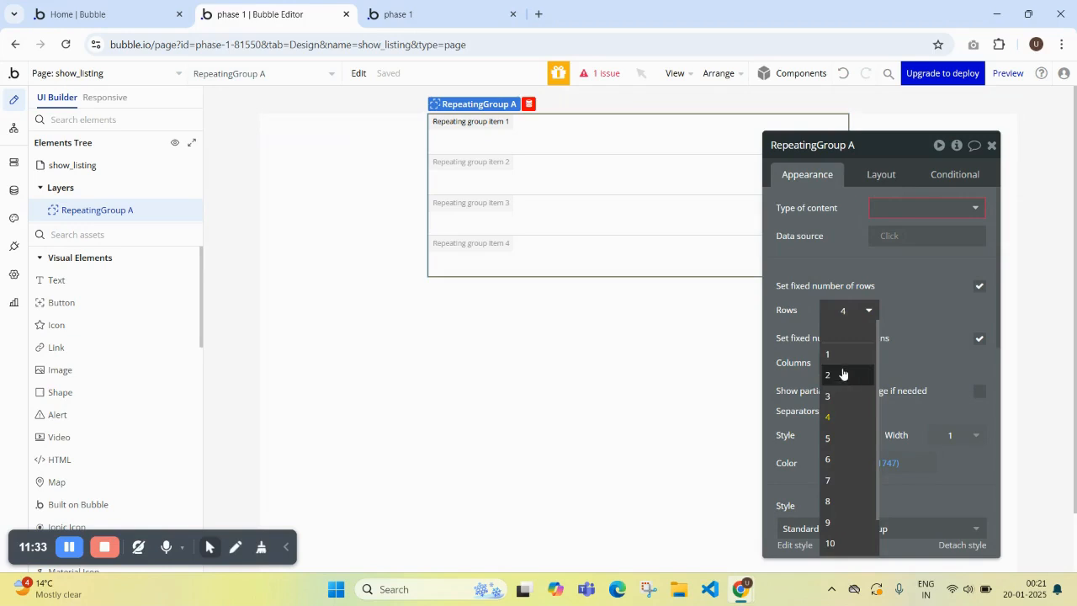
{"action": "left_click", "coordinate": [930, 337]}
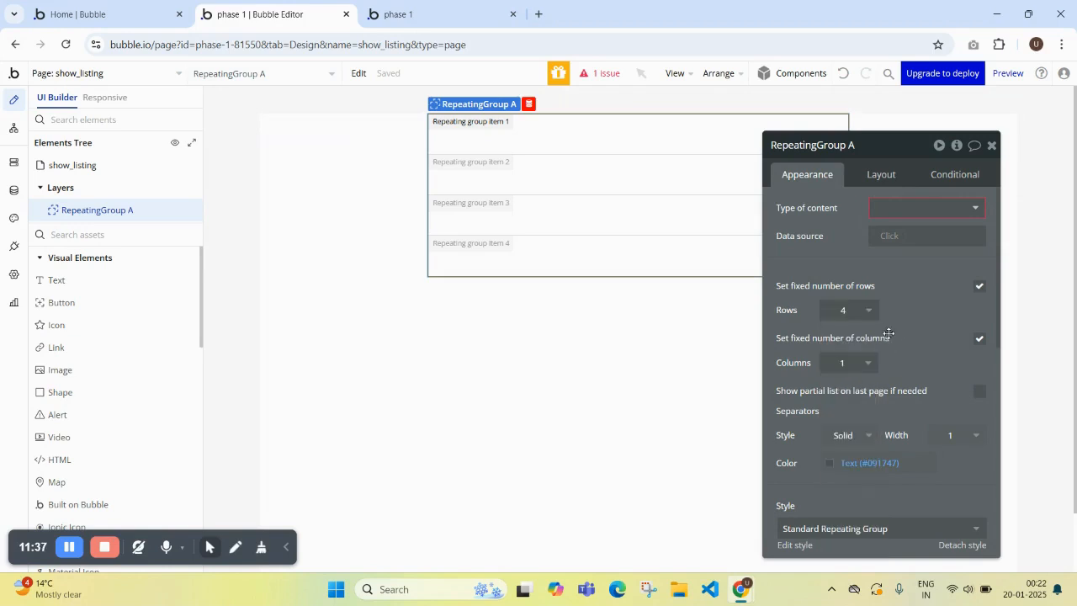
{"action": "left_click", "coordinate": [859, 311]}
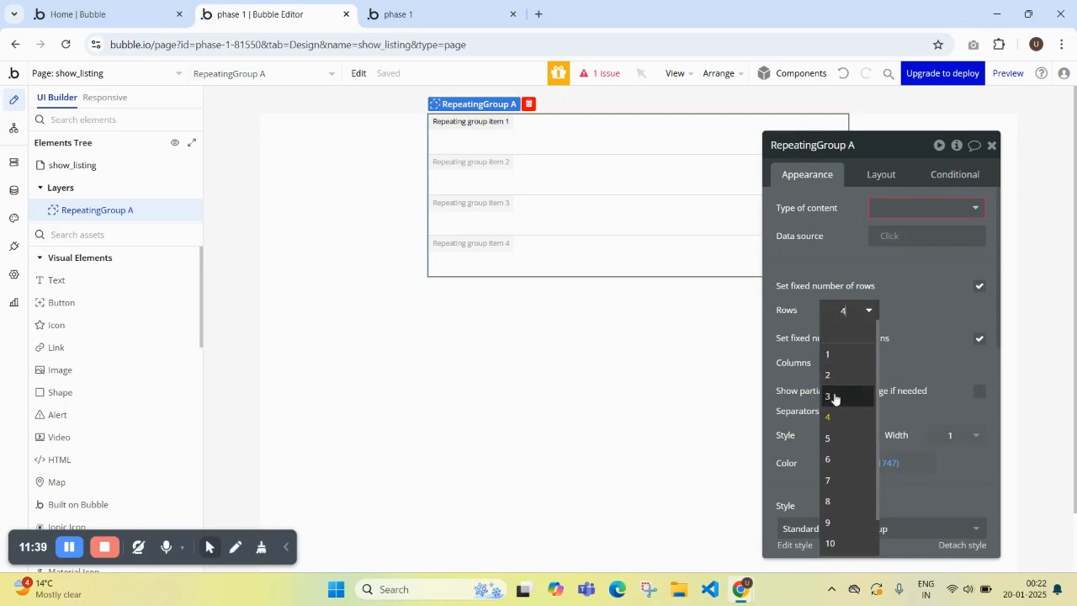
{"action": "left_click", "coordinate": [914, 330]}
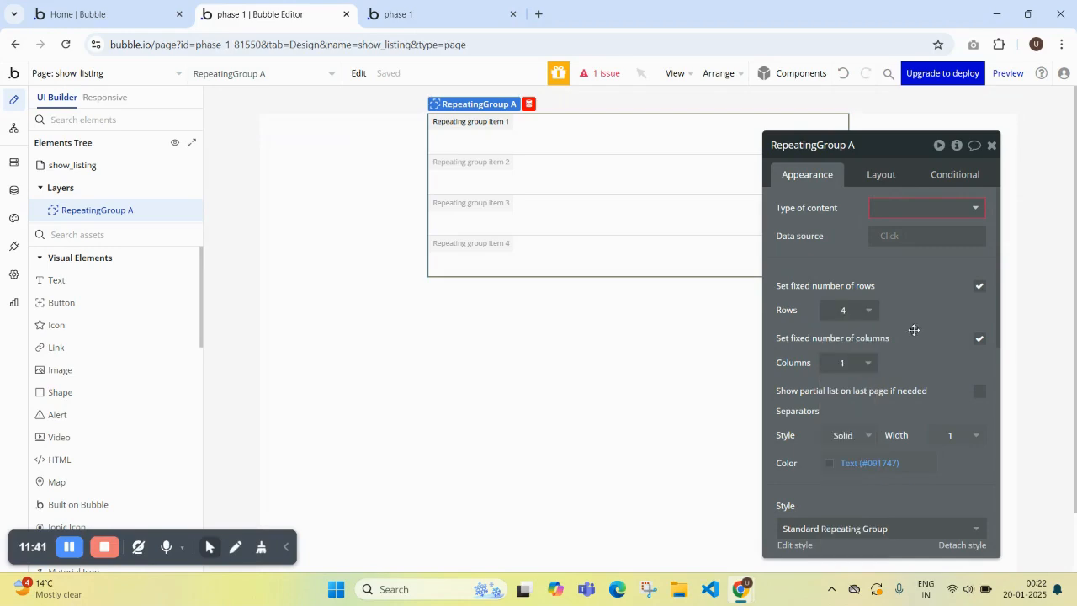
Step: Set the repeating group's type of content to Student and its data source to a search for Students
{"action": "left_click", "coordinate": [922, 207]}
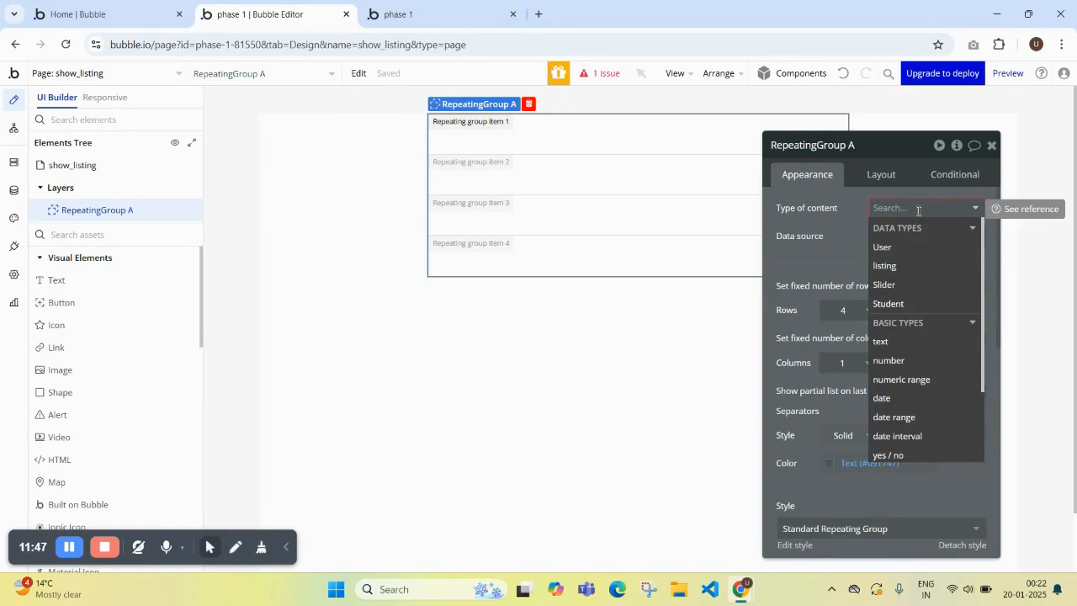
{"action": "left_click", "coordinate": [897, 304]}
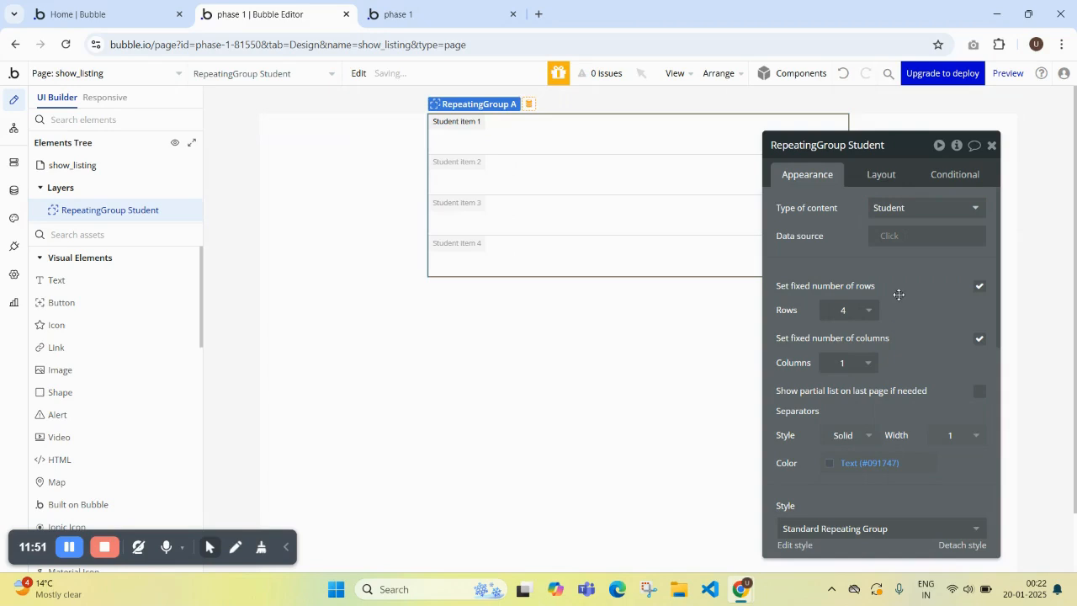
{"action": "left_click", "coordinate": [884, 239]}
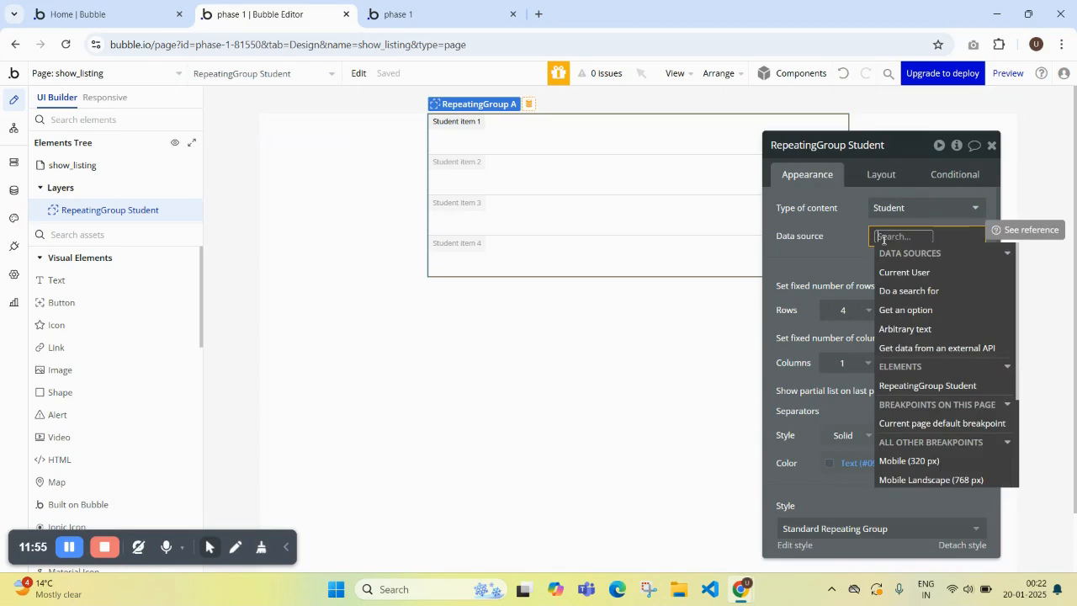
{"action": "left_click", "coordinate": [905, 293]}
{"action": "left_click", "coordinate": [687, 185]}
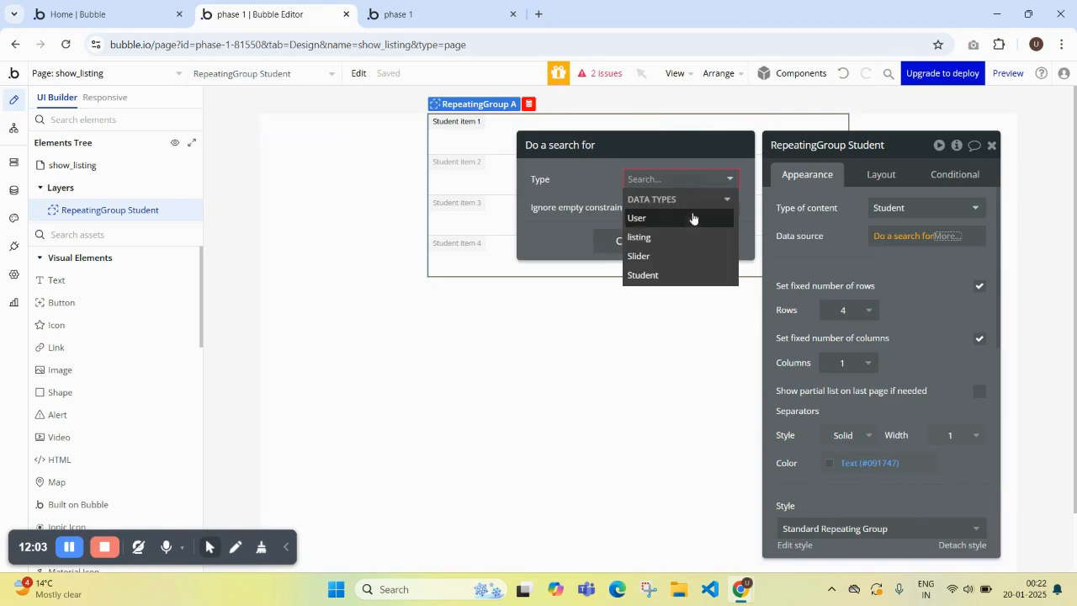
{"action": "left_click", "coordinate": [665, 275]}
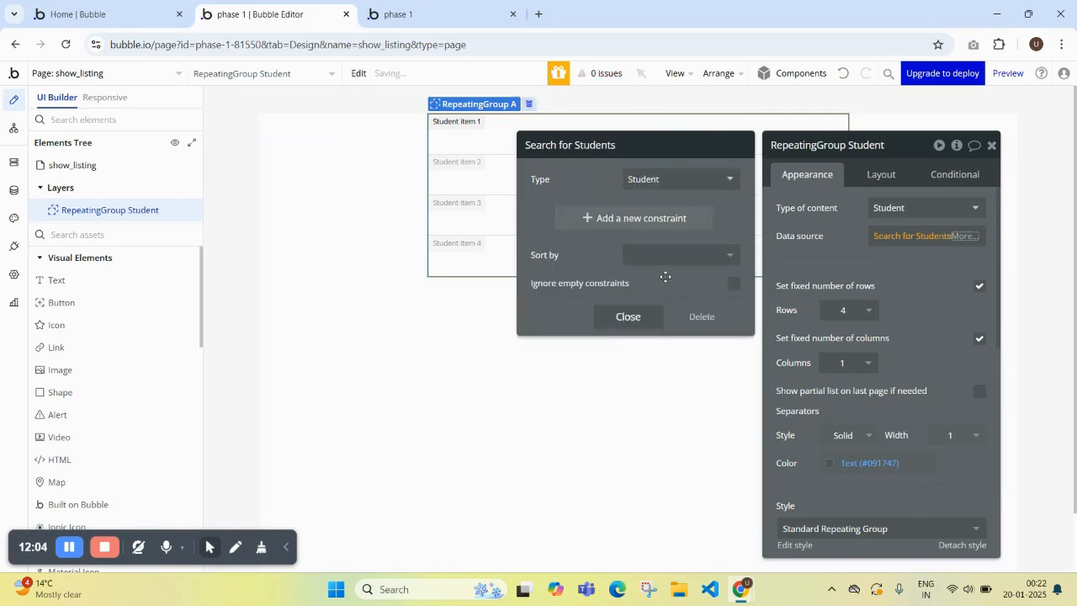
{"action": "left_click", "coordinate": [868, 267]}
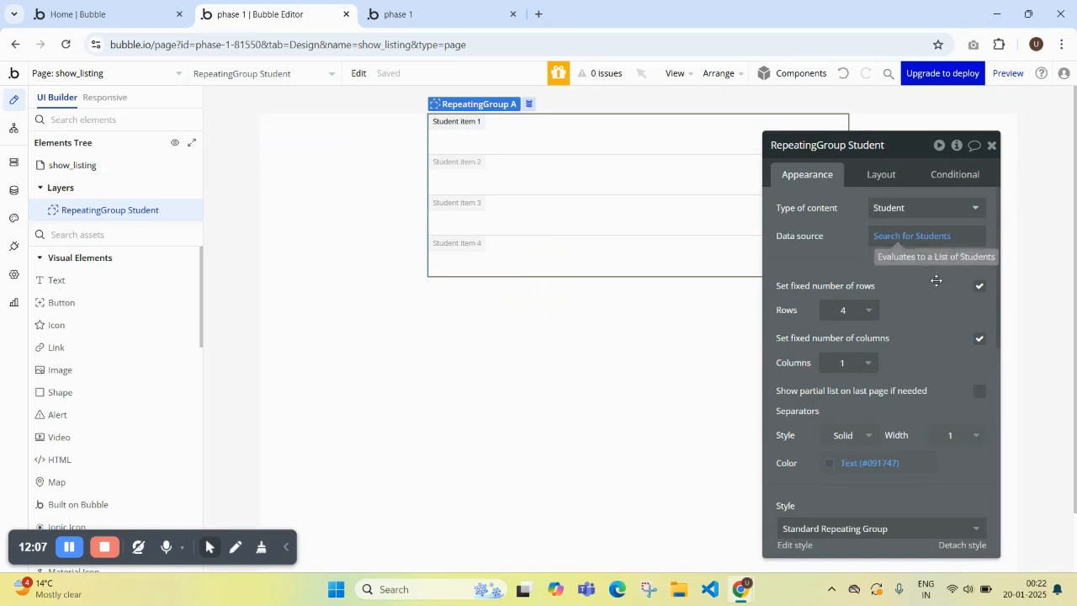
{"action": "scroll", "coordinate": [935, 281], "scroll_direction": "down", "scroll_amount": 5}
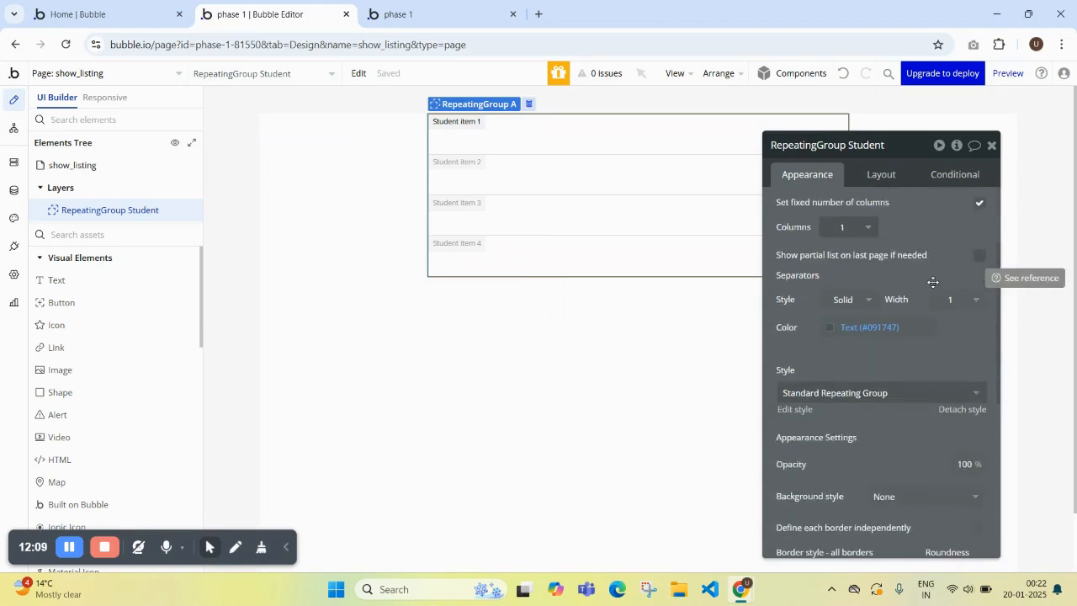
{"action": "scroll", "coordinate": [935, 286], "scroll_direction": "up", "scroll_amount": 5}
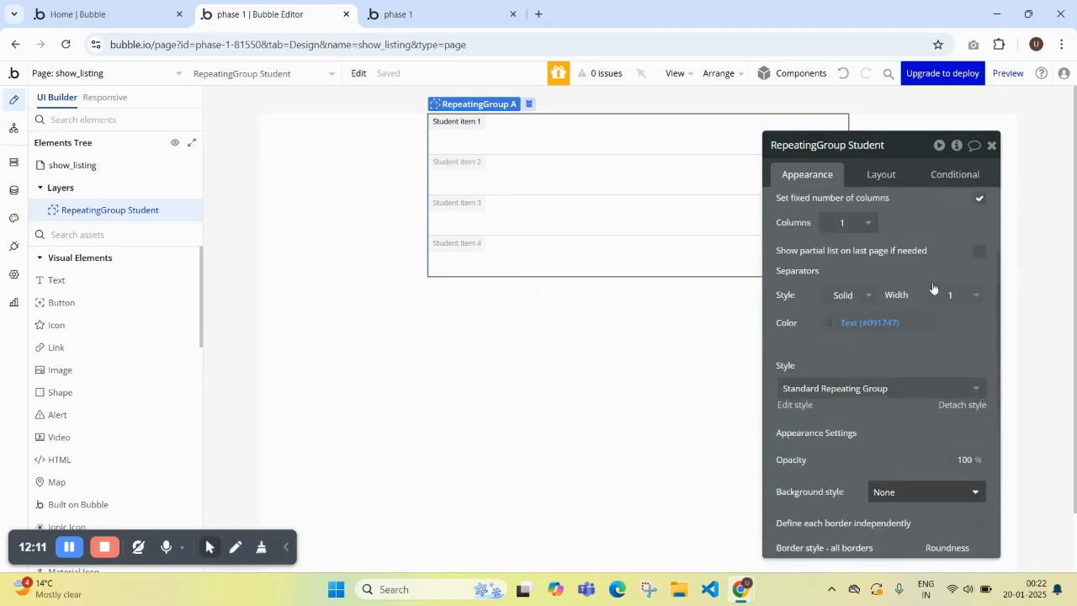
Step: Add a text element inside the first cell of the Student repeating group
{"action": "left_click", "coordinate": [992, 146]}
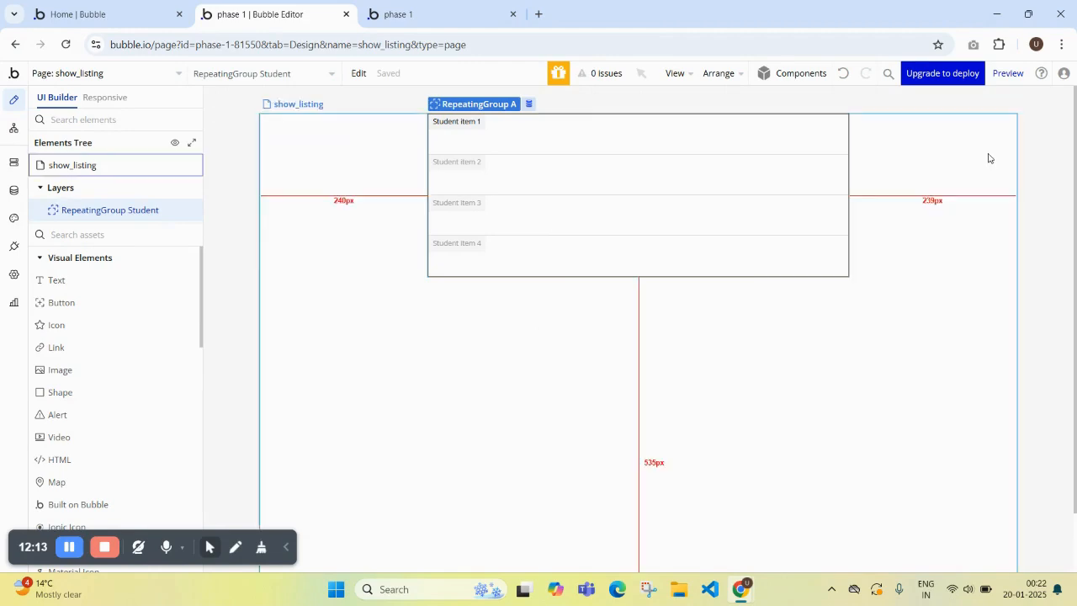
{"action": "left_click", "coordinate": [73, 288]}
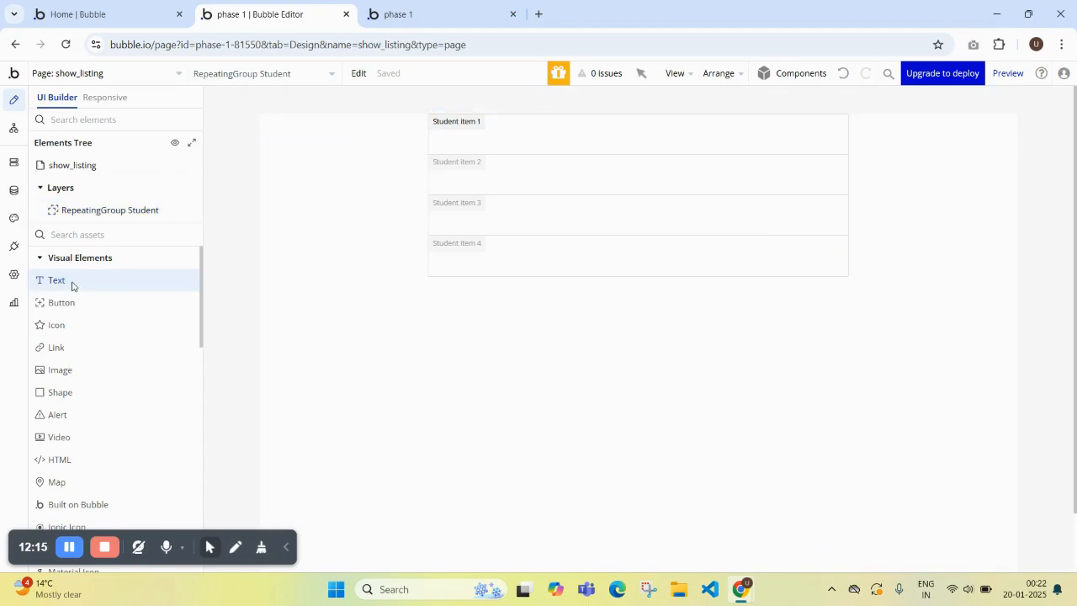
{"action": "left_click_drag", "start_coordinate": [442, 136], "coordinate": [500, 151]}
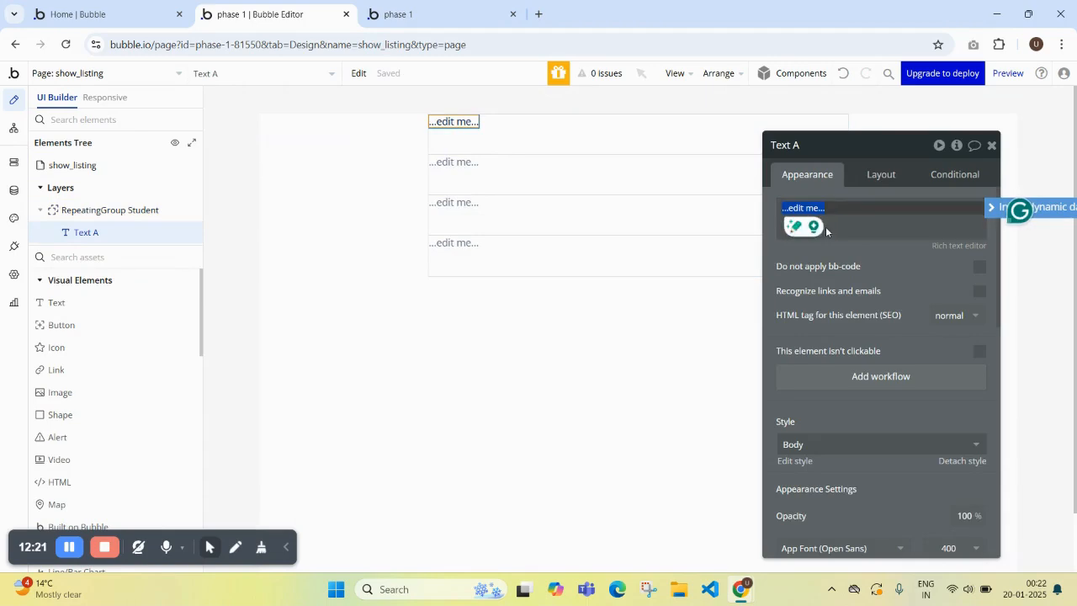
{"action": "type", "text": "Class"}
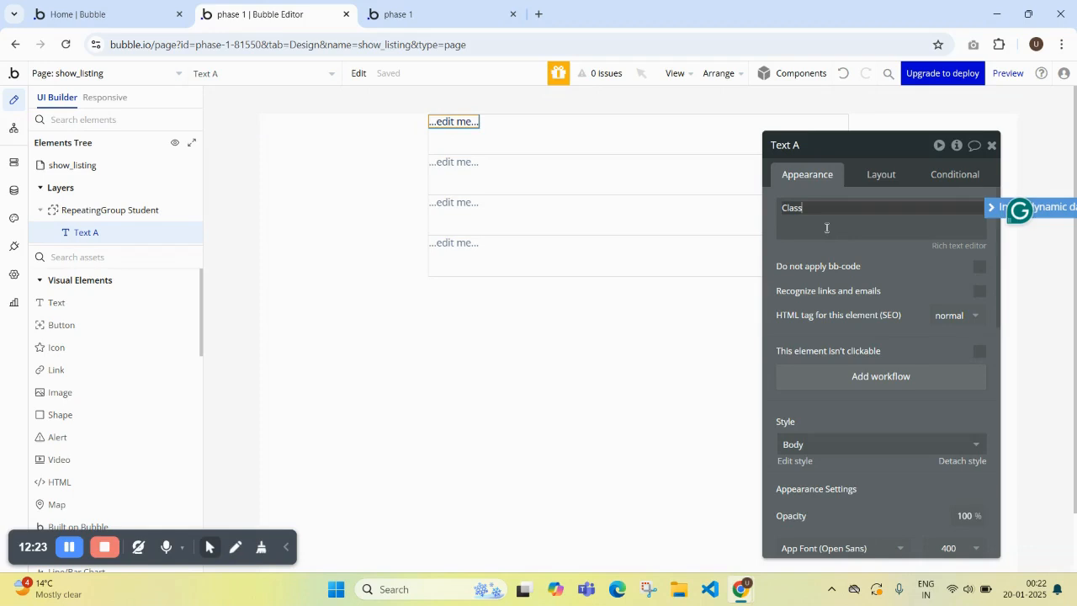
{"action": "key", "text": "BackSpace"}
{"action": "key", "text": "BackSpace"}
{"action": "key", "text": "BackSpace"}
{"action": "key", "text": "BackSpace"}
{"action": "key", "text": "BackSpace"}
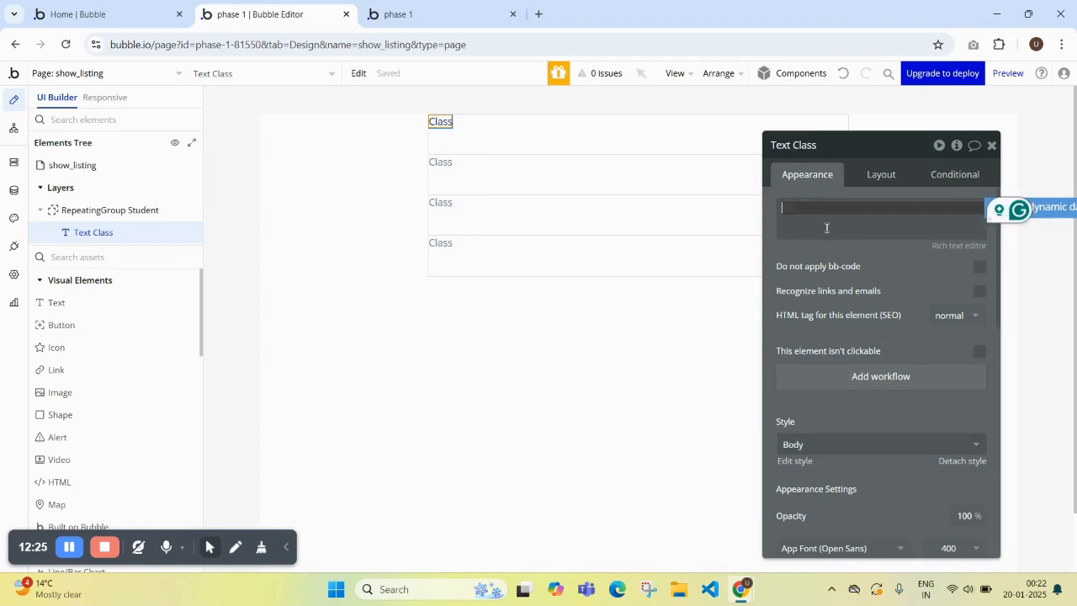
Step: Set the new text element's content to "Name:" followed by the dynamic value Current cell's Student's Name
{"action": "type", "text": "Name"}
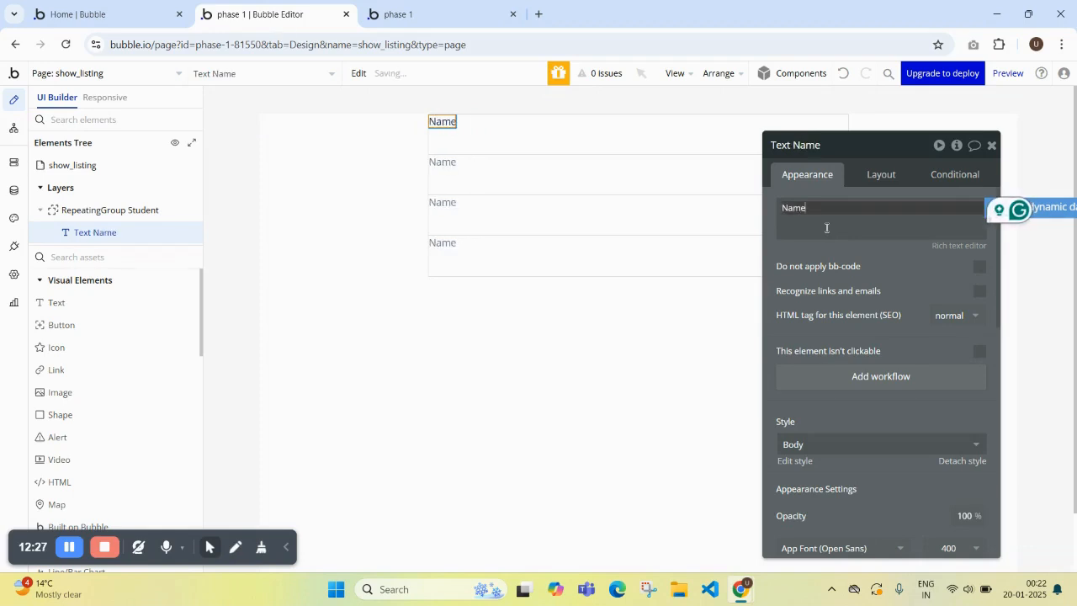
{"action": "type", "text": ":"}
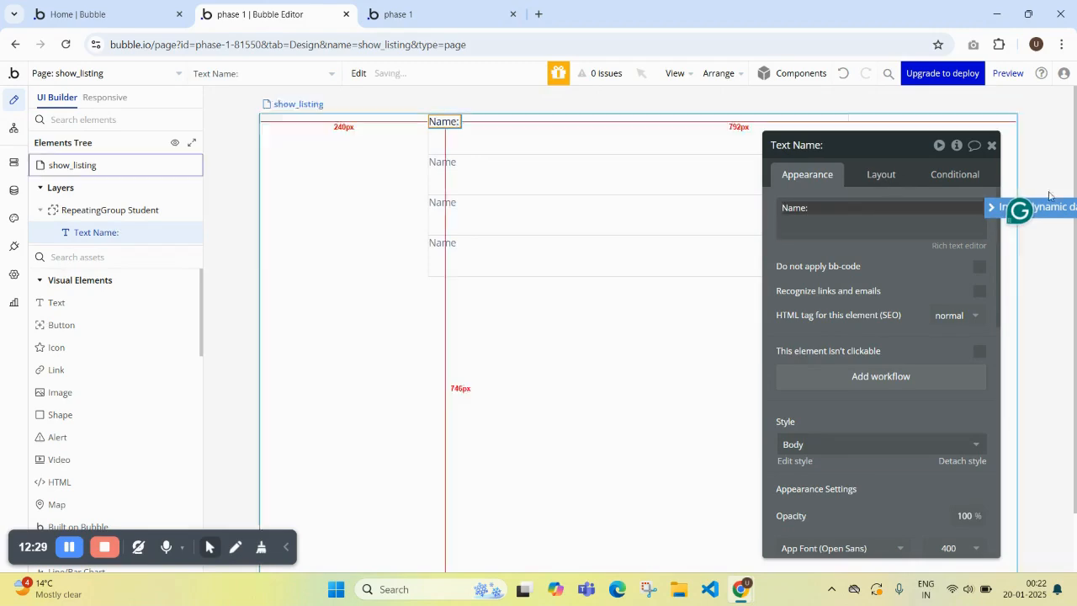
{"action": "left_click", "coordinate": [1057, 208]}
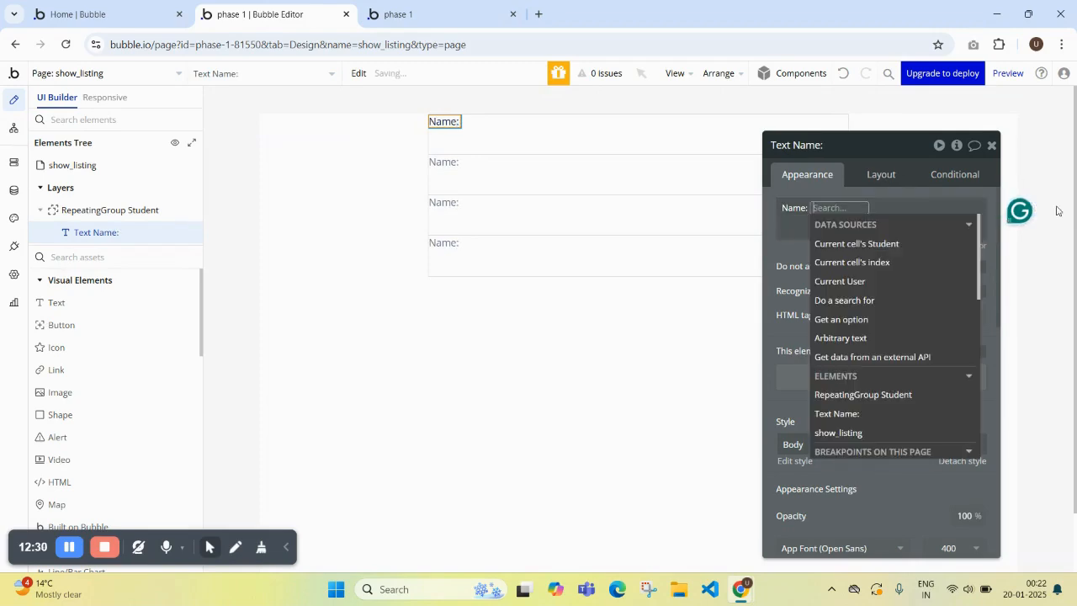
{"action": "left_click", "coordinate": [869, 244]}
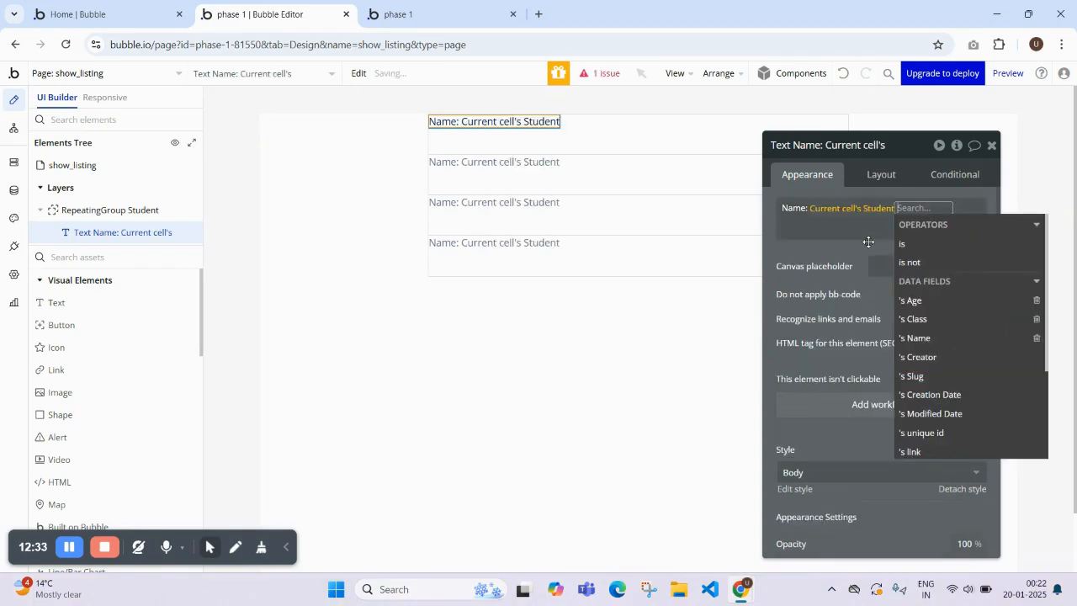
{"action": "left_click", "coordinate": [955, 337]}
{"action": "left_click", "coordinate": [782, 247]}
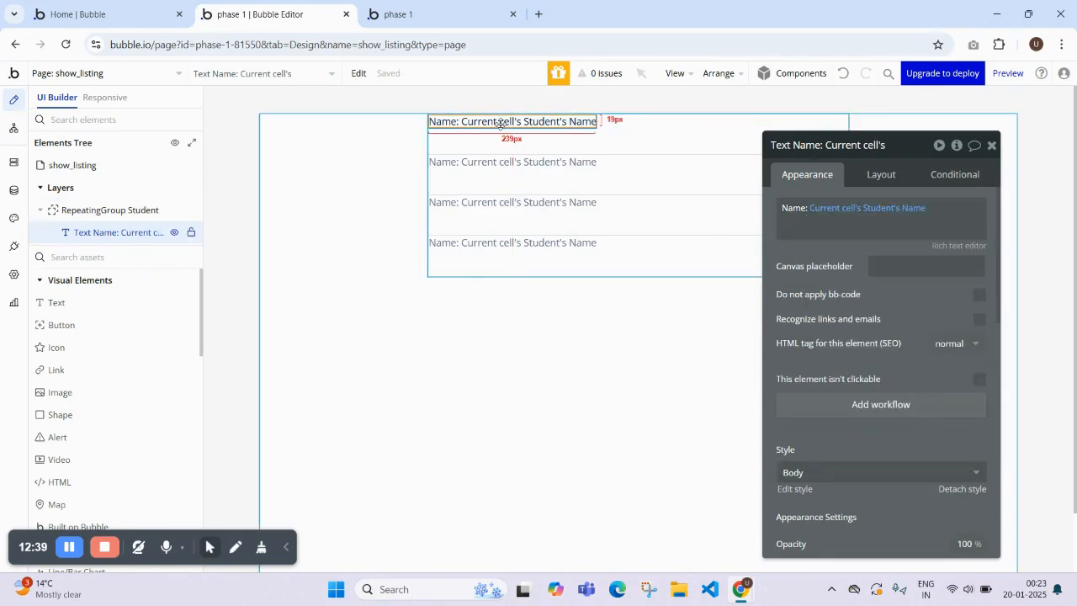
Step: Copy the student name text and paste a duplicate into the repeating group's first cell
{"action": "left_click", "coordinate": [626, 146]}
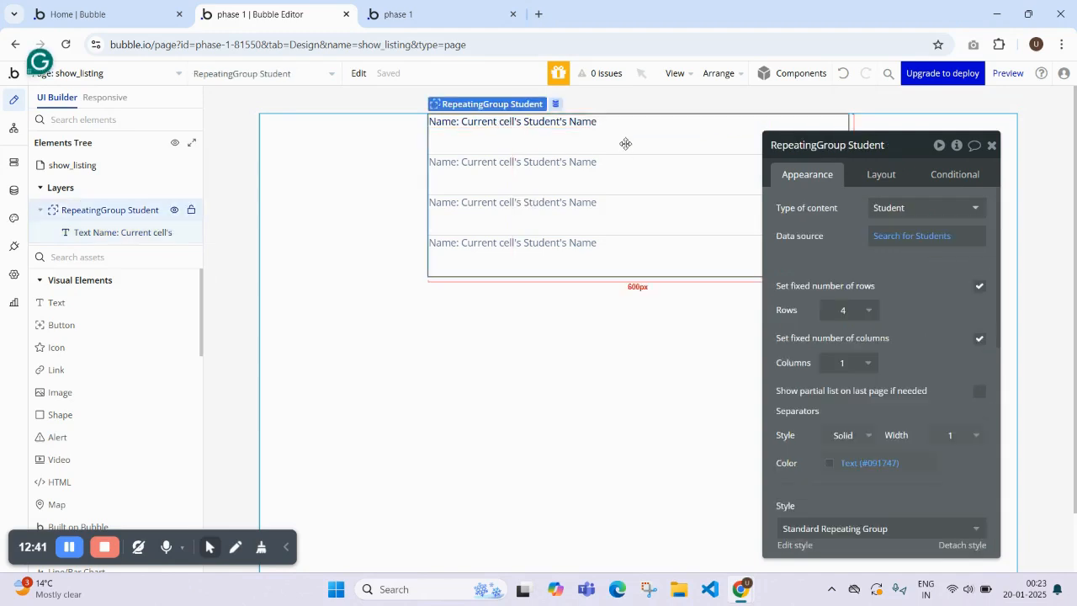
{"action": "left_click", "coordinate": [525, 121]}
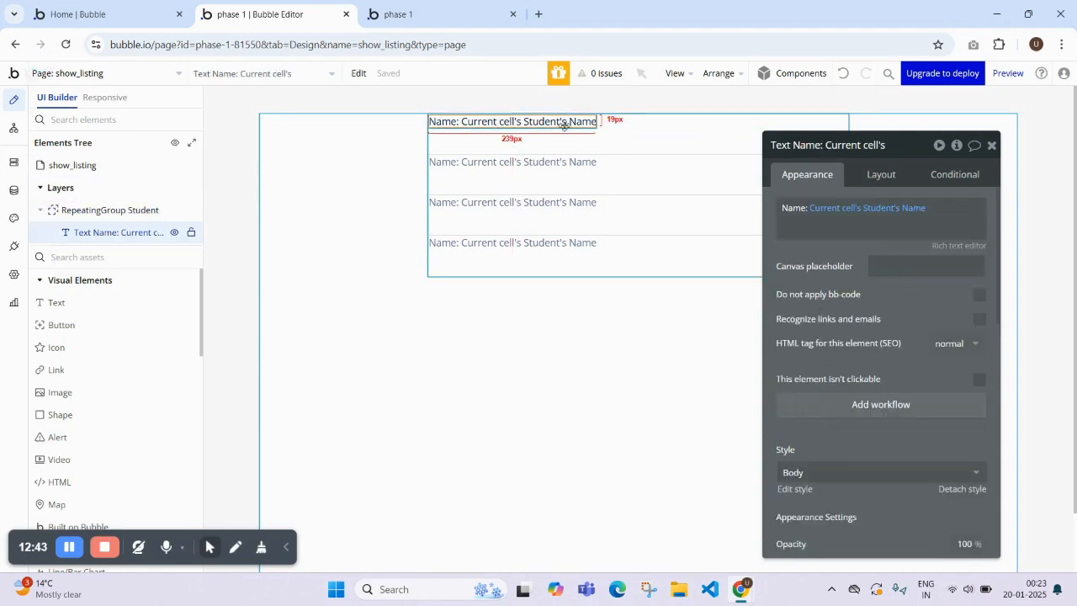
{"action": "left_click", "coordinate": [637, 133]}
{"action": "key", "text": "ctrl+v"}
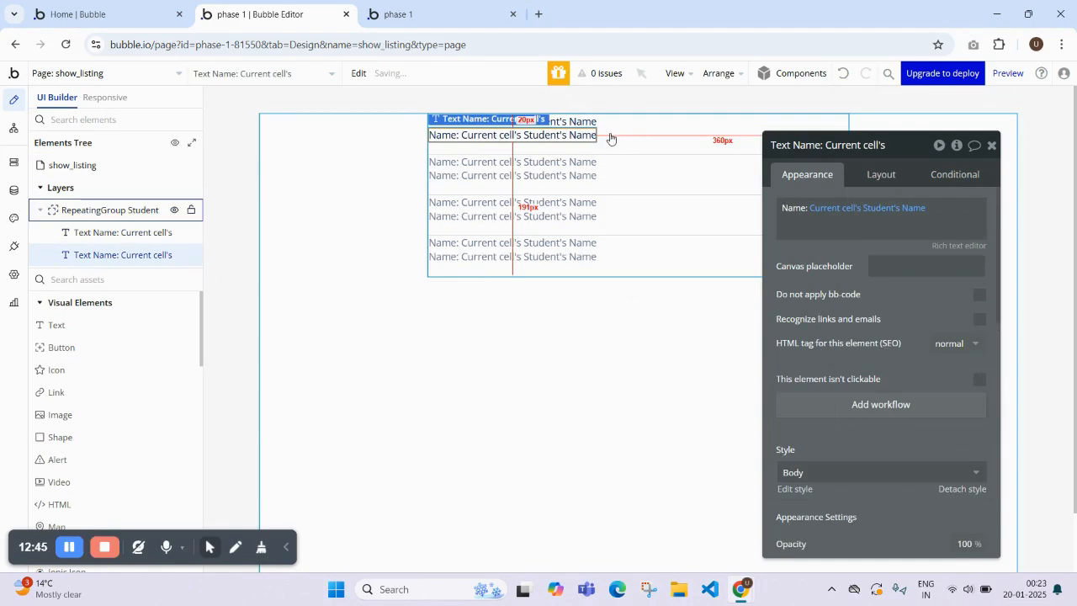
Step: Change the duplicate text's label to "Class:" and its dynamic value to Current cell's Student's Class
{"action": "left_click", "coordinate": [794, 208]}
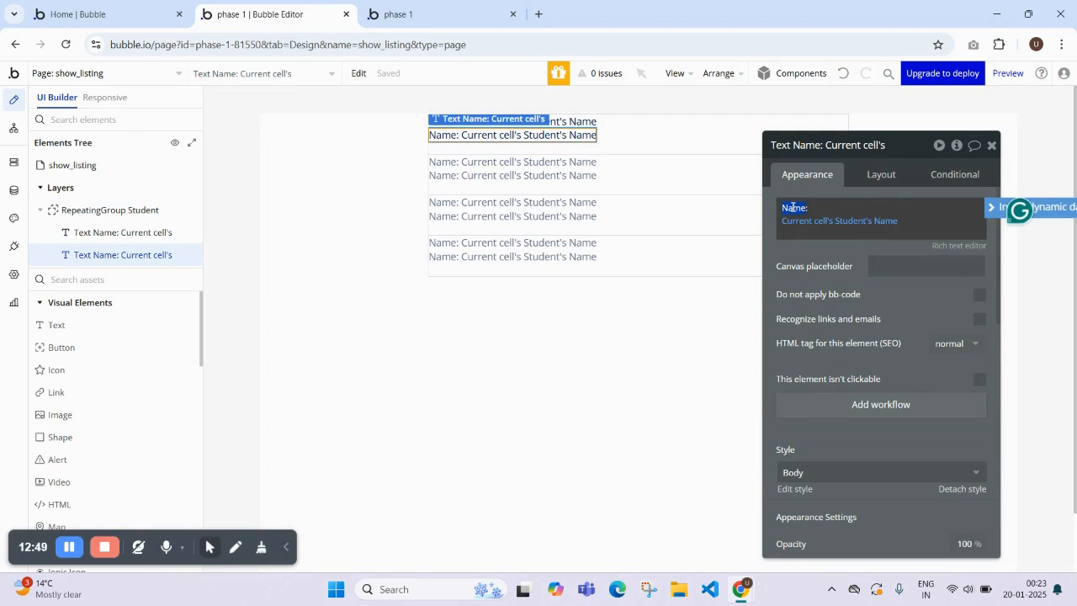
{"action": "type", "text": "class:"}
{"action": "left_click", "coordinate": [831, 222]}
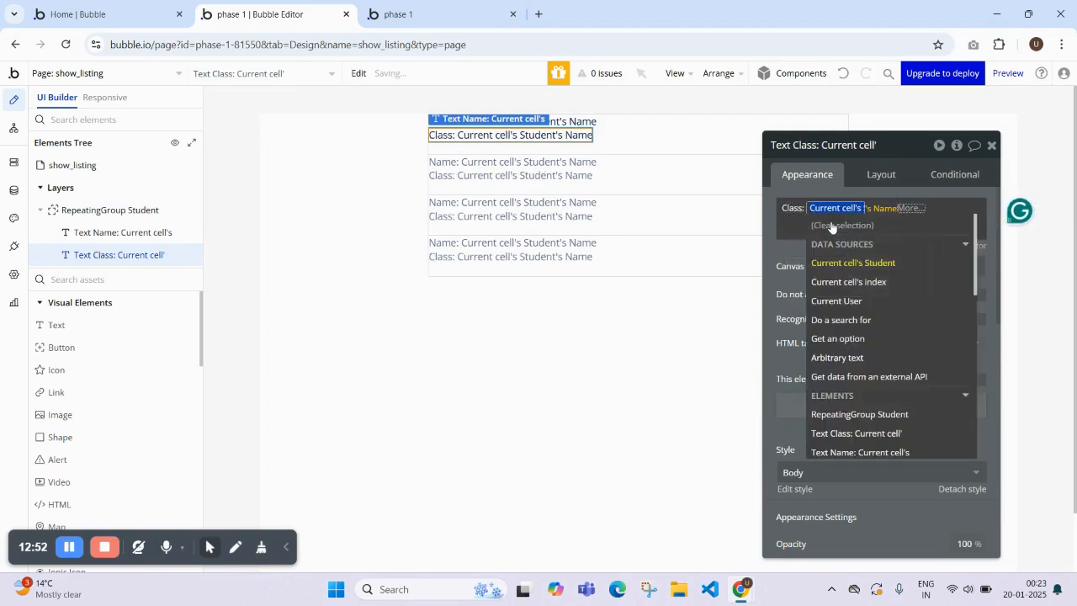
{"action": "left_click", "coordinate": [883, 212]}
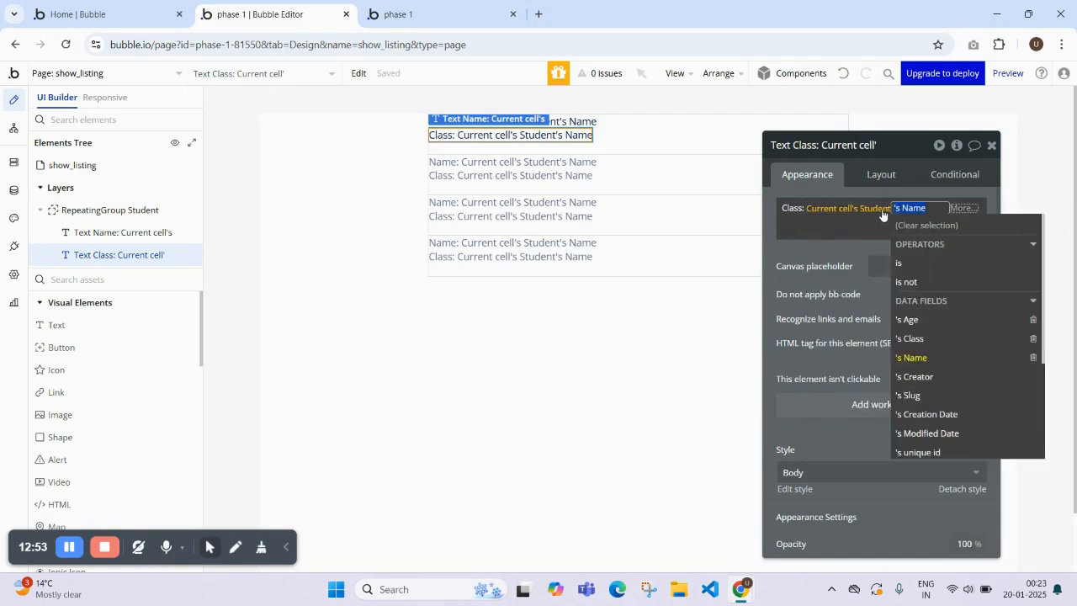
{"action": "left_click", "coordinate": [931, 342]}
{"action": "left_click", "coordinate": [808, 239]}
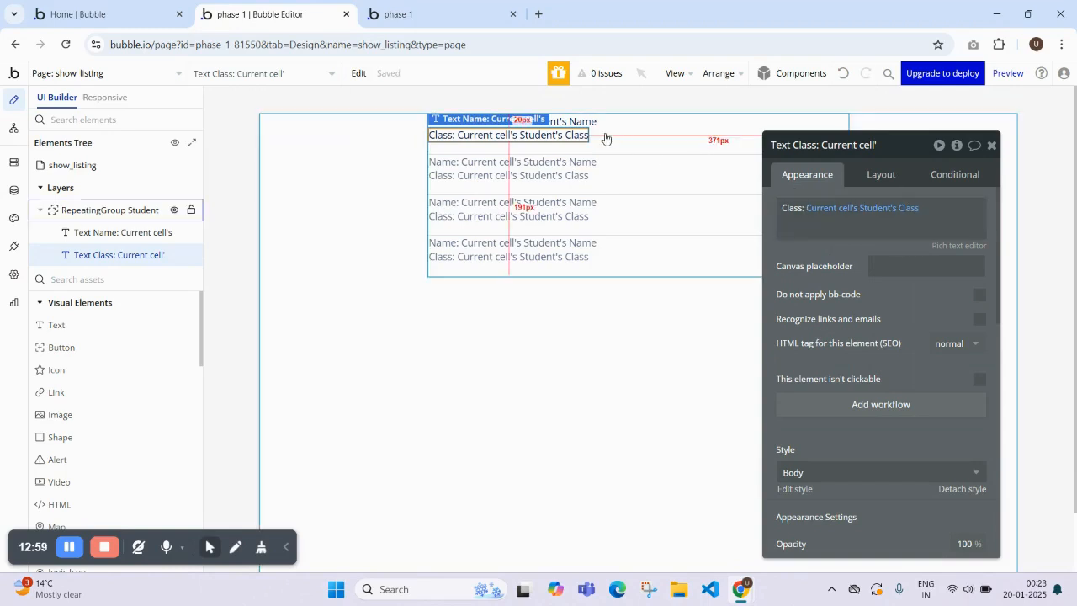
Step: Duplicate the class text in the repeating group and set the copy's dynamic value to Current cell's Student's Age
{"action": "key", "text": "ctrl+c"}
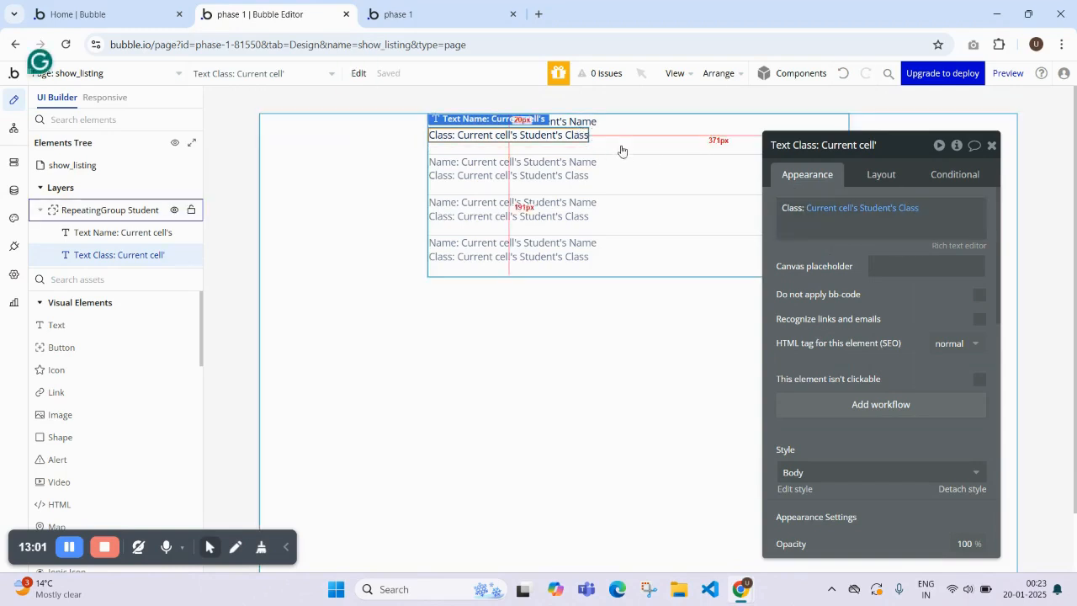
{"action": "left_click", "coordinate": [620, 146]}
{"action": "key", "text": "ctrl+v"}
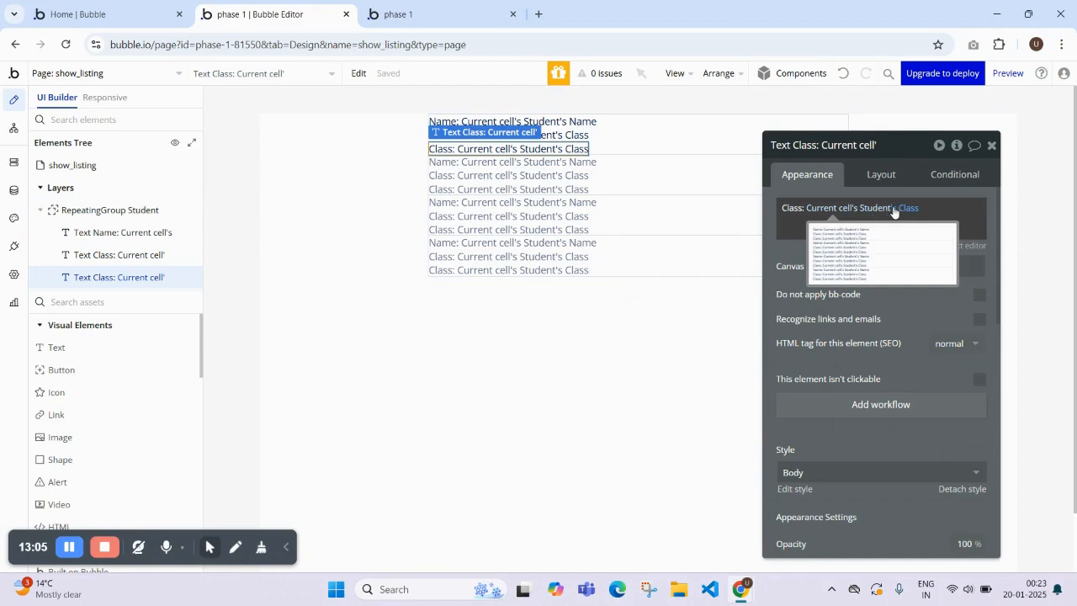
{"action": "left_click", "coordinate": [898, 209]}
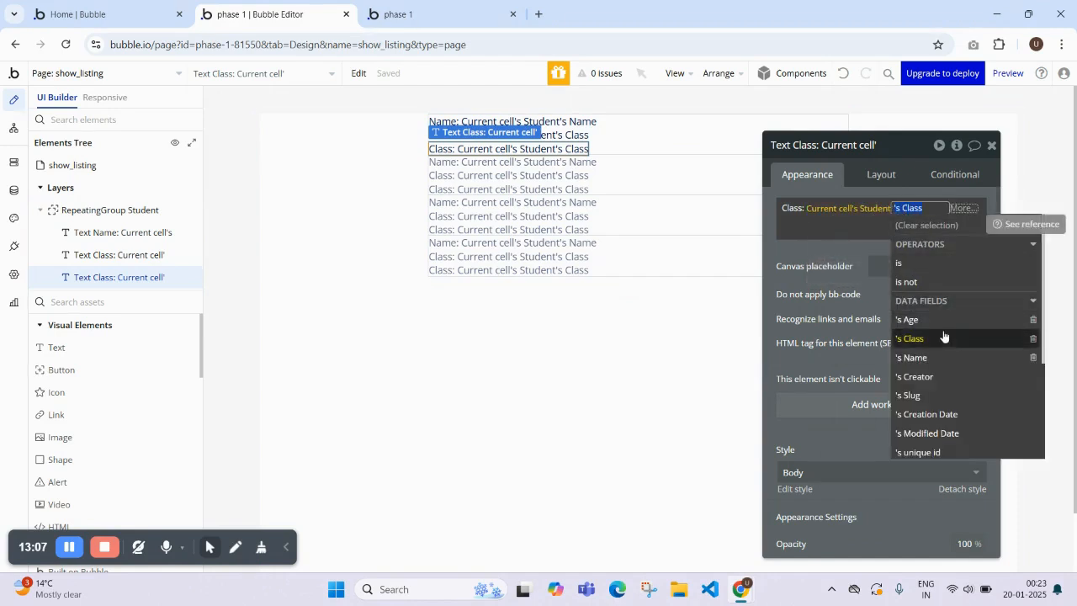
{"action": "left_click", "coordinate": [909, 318]}
{"action": "left_click", "coordinate": [838, 254]}
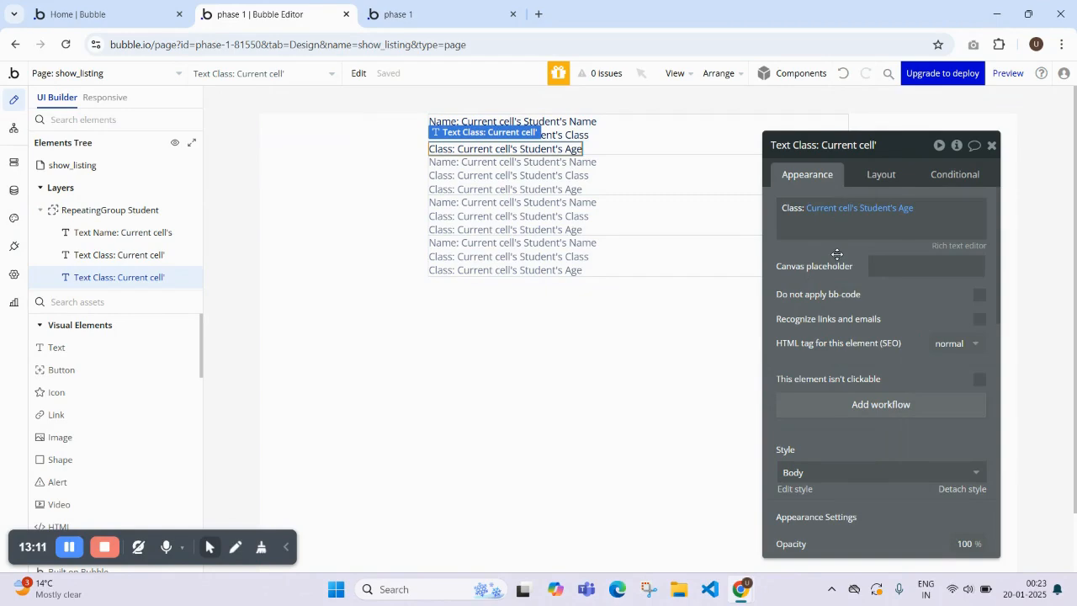
{"action": "left_click", "coordinate": [615, 131]}
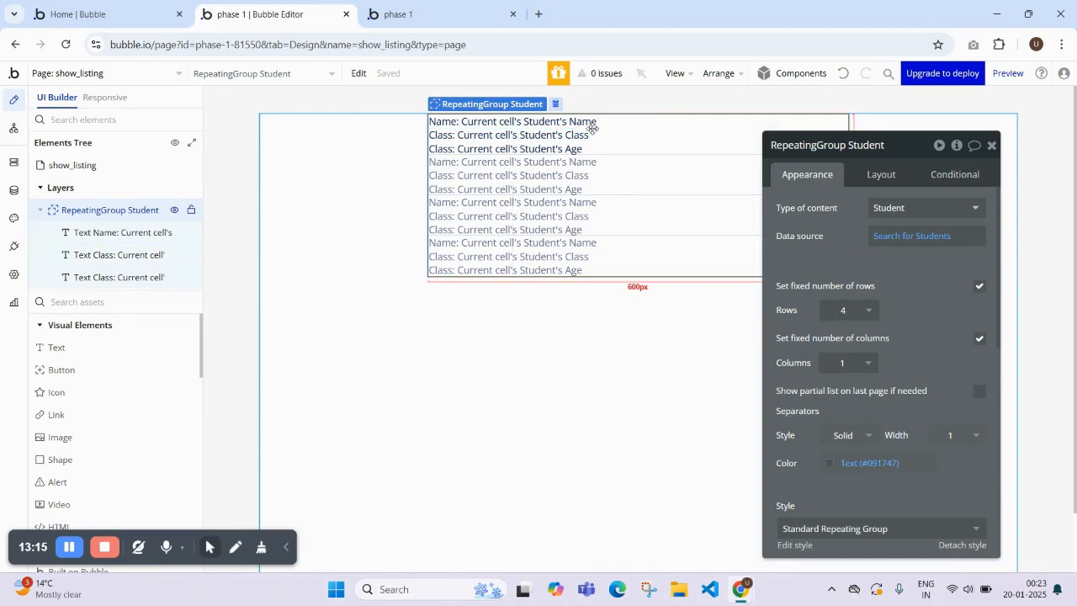
Step: Preview the show_listing page and reload it without the debug_mode=true parameter in its address
{"action": "left_click", "coordinate": [434, 10]}
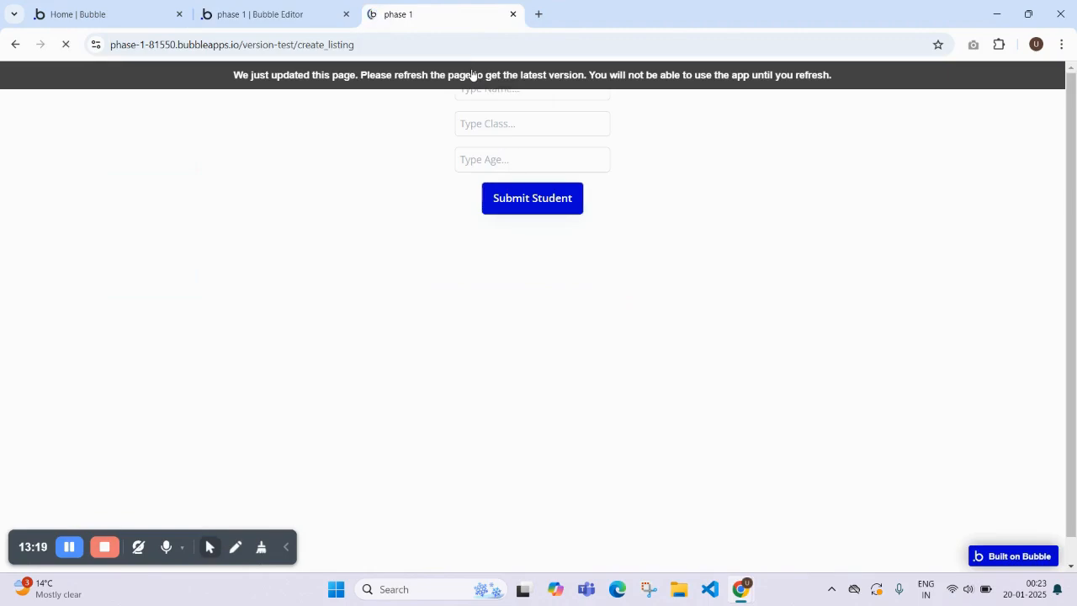
{"action": "left_click", "coordinate": [471, 75]}
{"action": "left_click", "coordinate": [270, 10]}
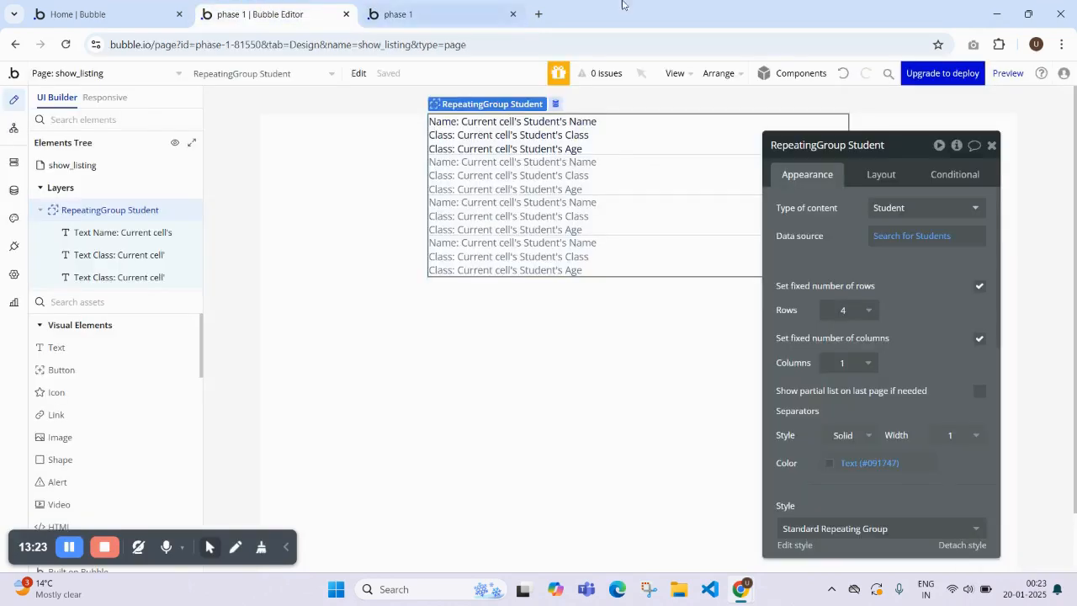
{"action": "left_click", "coordinate": [1009, 73]}
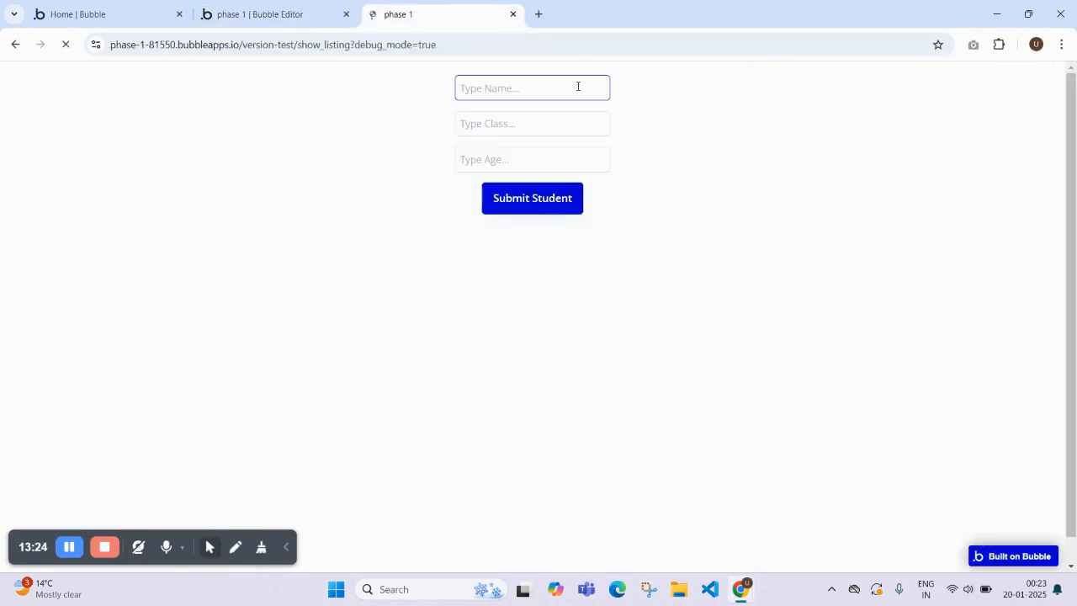
{"action": "left_click", "coordinate": [352, 45]}
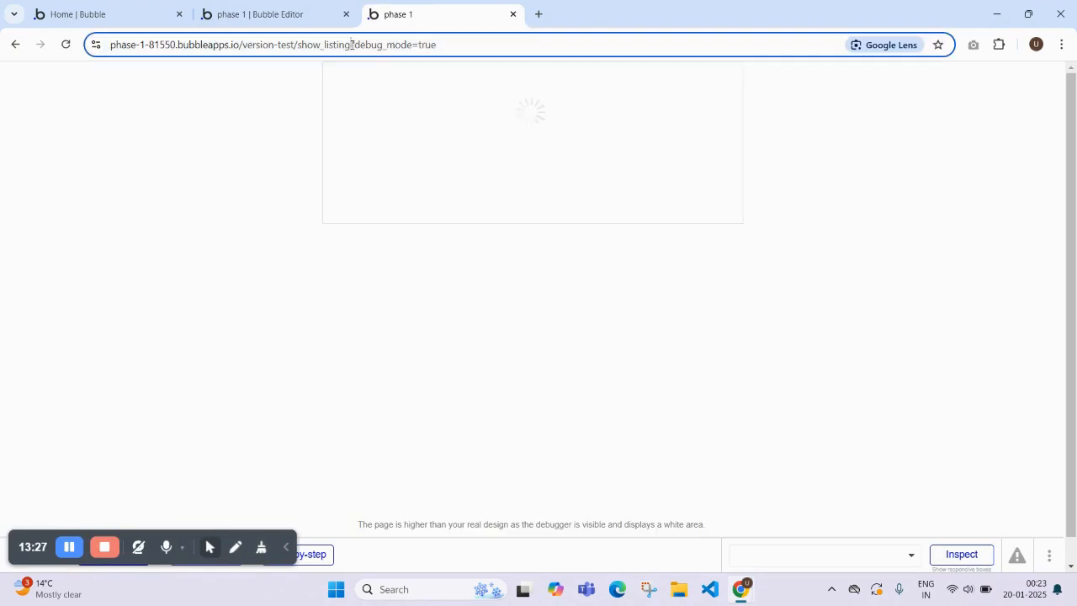
{"action": "left_click_drag", "start_coordinate": [352, 45], "coordinate": [481, 48]}
{"action": "key", "text": "BackSpace"}
{"action": "key", "text": "Return"}
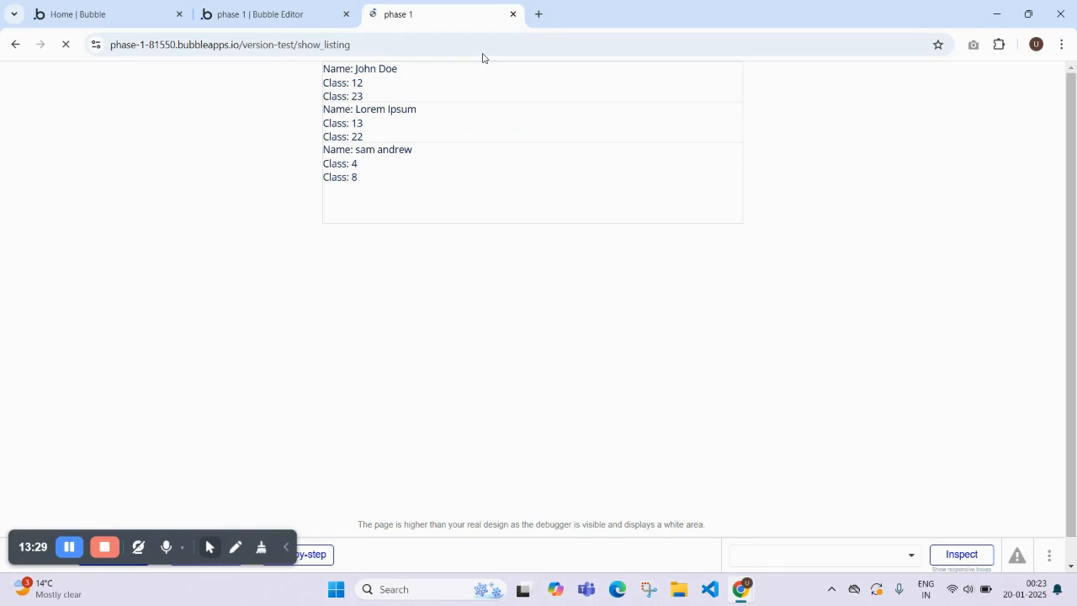
Step: Examine the name, class and age values of the students listed on the show_listing preview
{"action": "left_click_drag", "start_coordinate": [356, 69], "coordinate": [400, 75]}
{"action": "left_click_drag", "start_coordinate": [356, 110], "coordinate": [416, 116]}
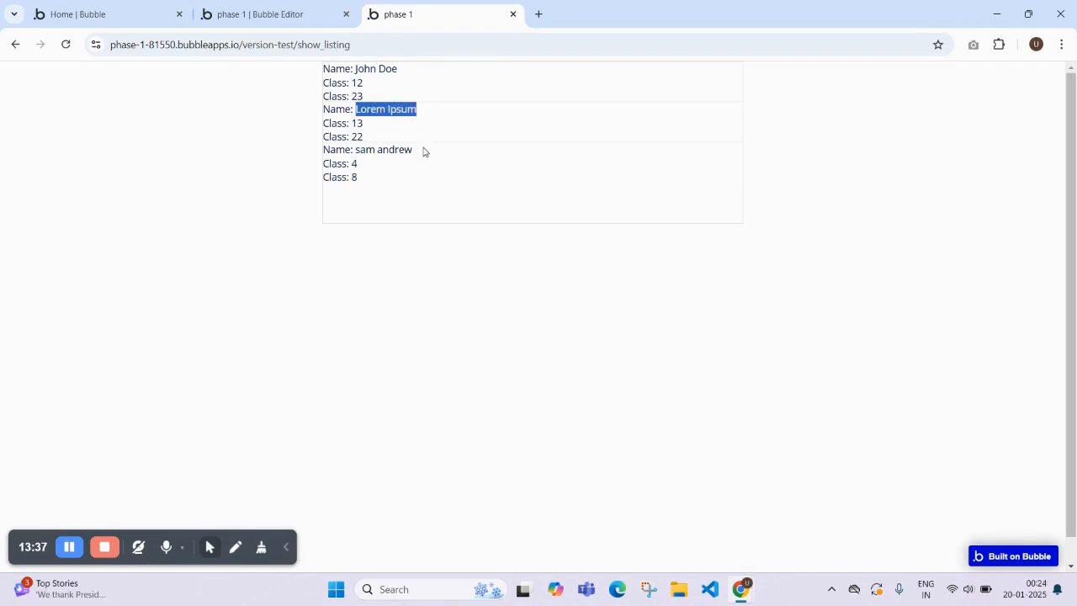
{"action": "left_click_drag", "start_coordinate": [423, 153], "coordinate": [356, 150]}
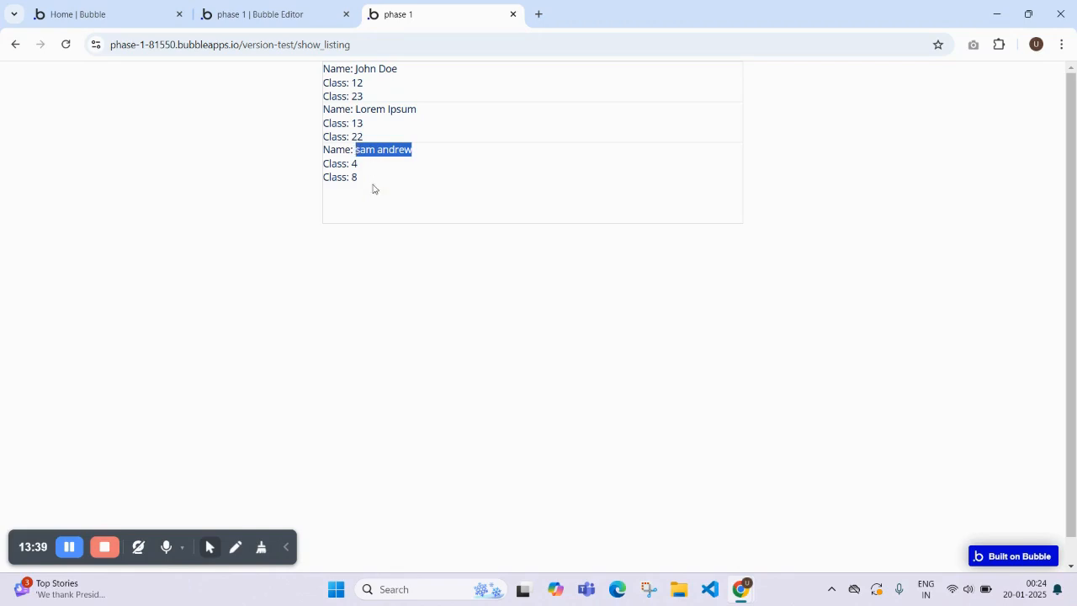
{"action": "left_click", "coordinate": [447, 270]}
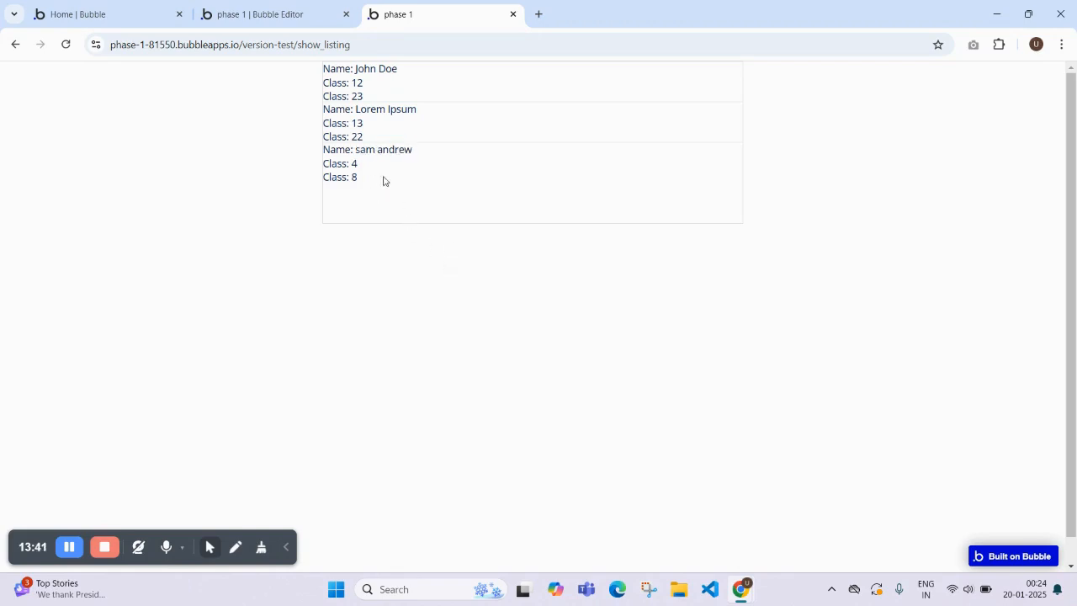
{"action": "left_click_drag", "start_coordinate": [399, 151], "coordinate": [317, 72]}
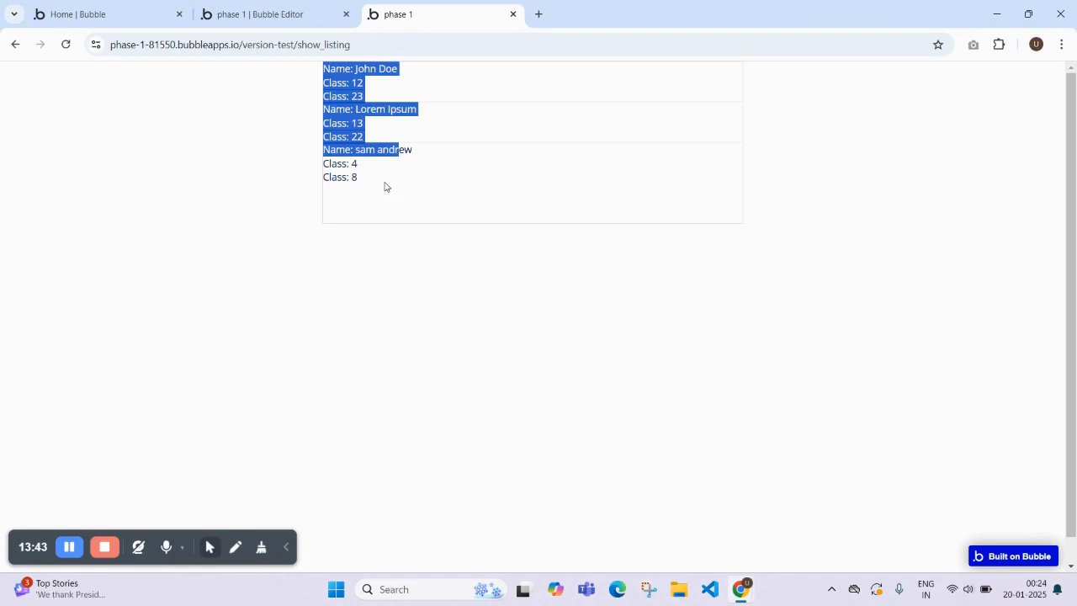
{"action": "left_click_drag", "start_coordinate": [385, 184], "coordinate": [353, 118]}
{"action": "left_click_drag", "start_coordinate": [412, 194], "coordinate": [326, 67]}
{"action": "left_click", "coordinate": [531, 176]}
Step: Create a new Student entry in the editor's app data with age 22, class 22 and name "twenty two"
{"action": "left_click", "coordinate": [268, 14]}
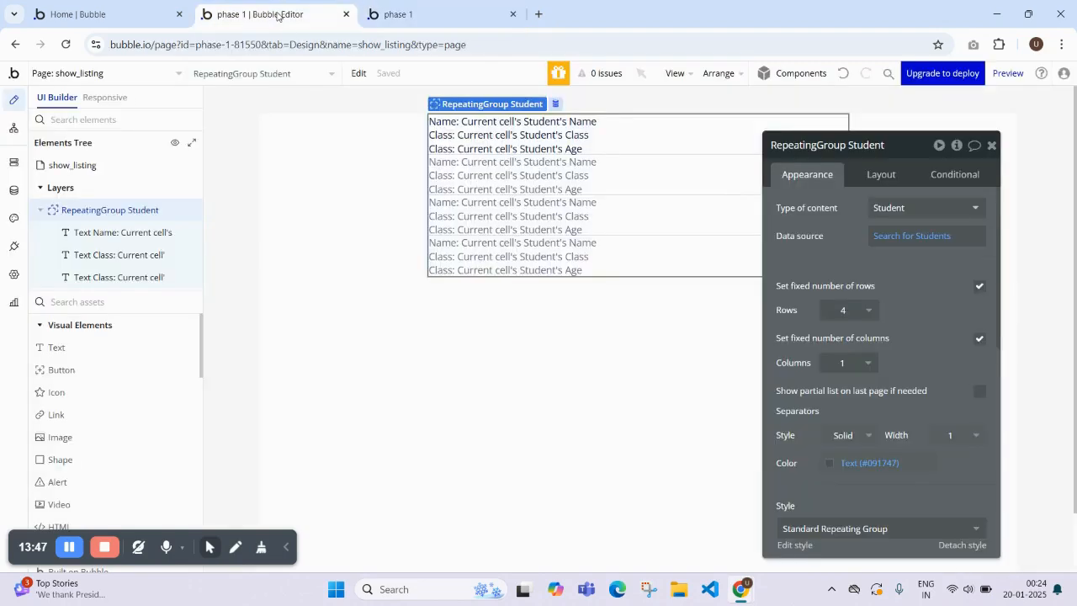
{"action": "left_click", "coordinate": [14, 190]}
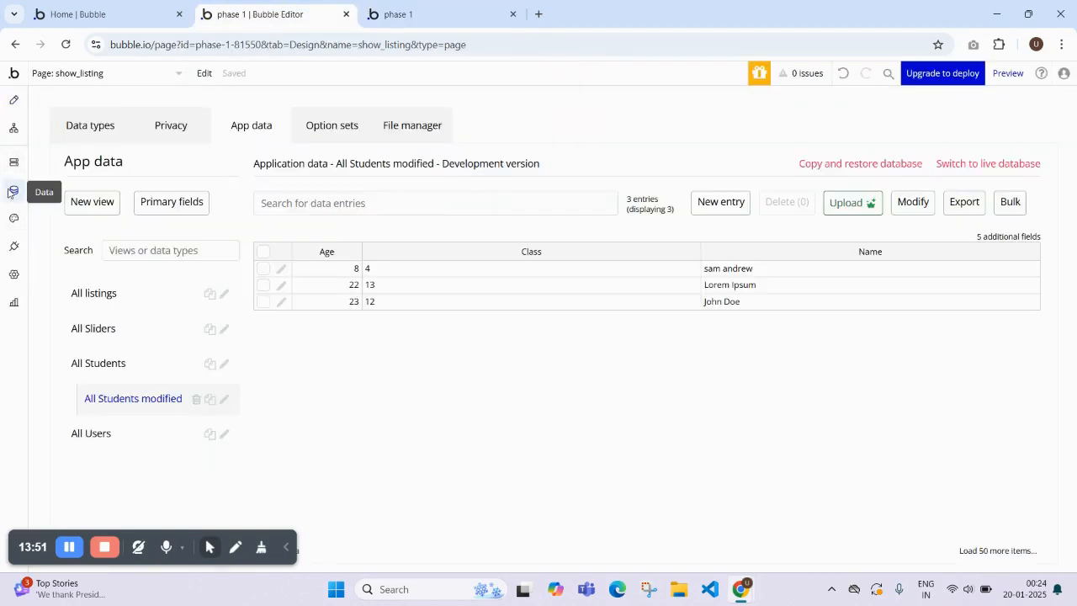
{"action": "left_click", "coordinate": [698, 213]}
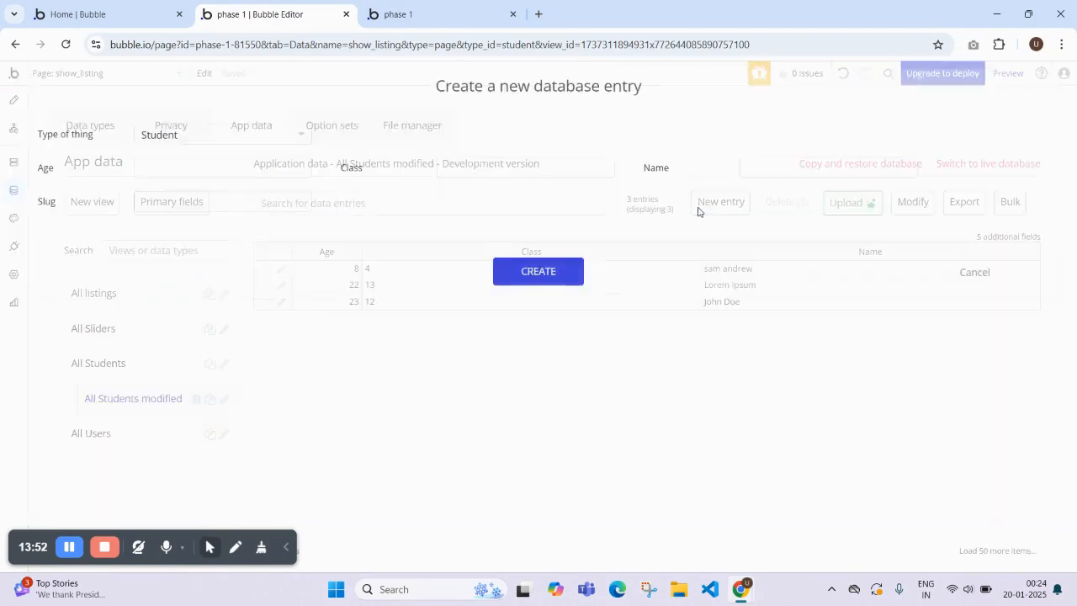
{"action": "left_click", "coordinate": [141, 167]}
{"action": "type", "text": "22"}
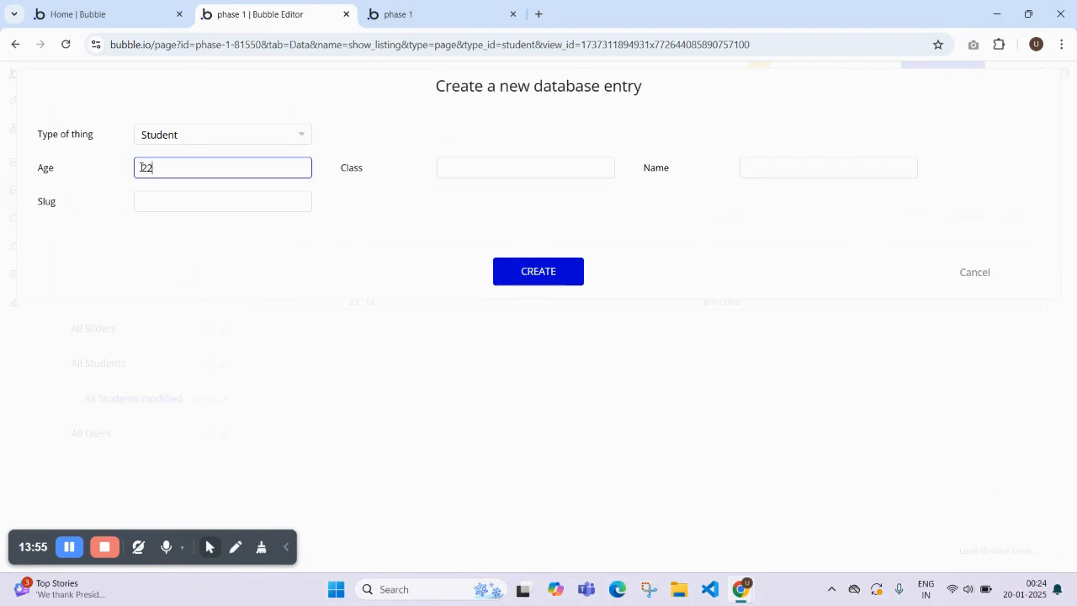
{"action": "left_click", "coordinate": [444, 168]}
{"action": "type", "text": "22"}
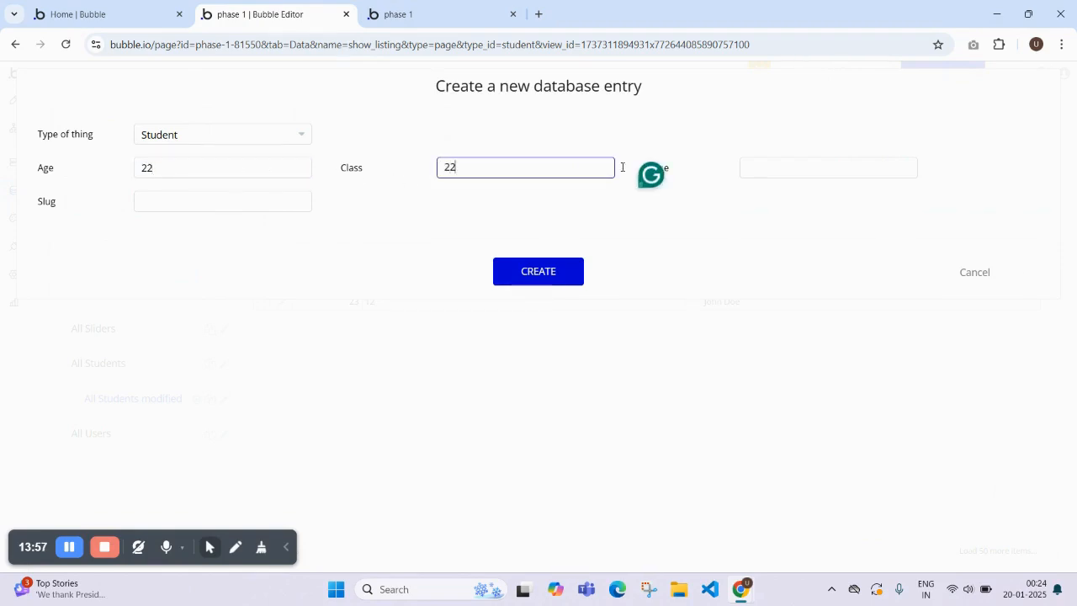
{"action": "left_click", "coordinate": [776, 174]}
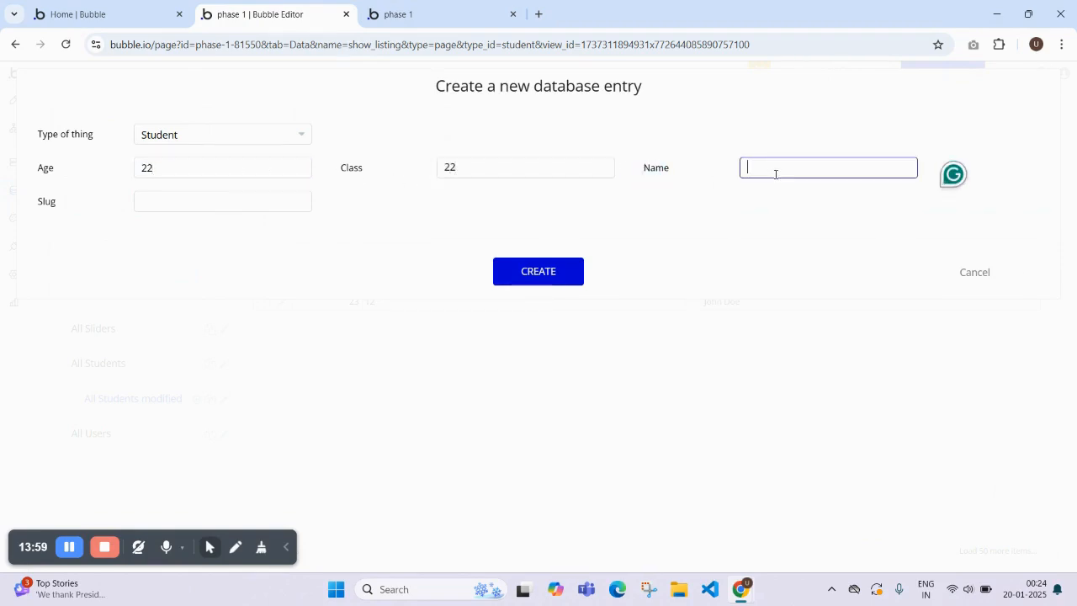
{"action": "type", "text": "twenty"}
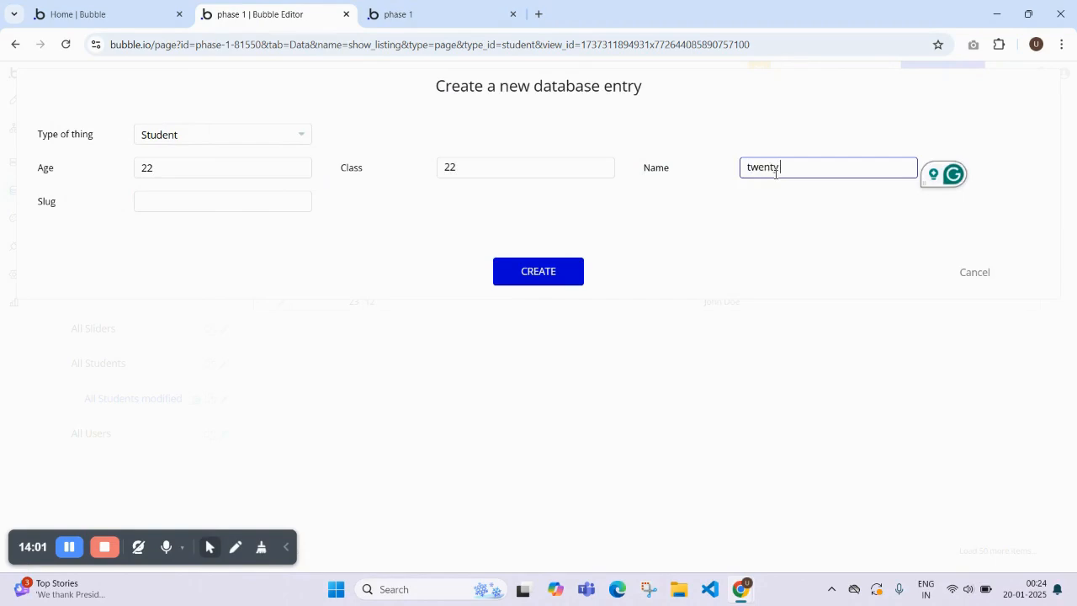
{"action": "type", "text": " two"}
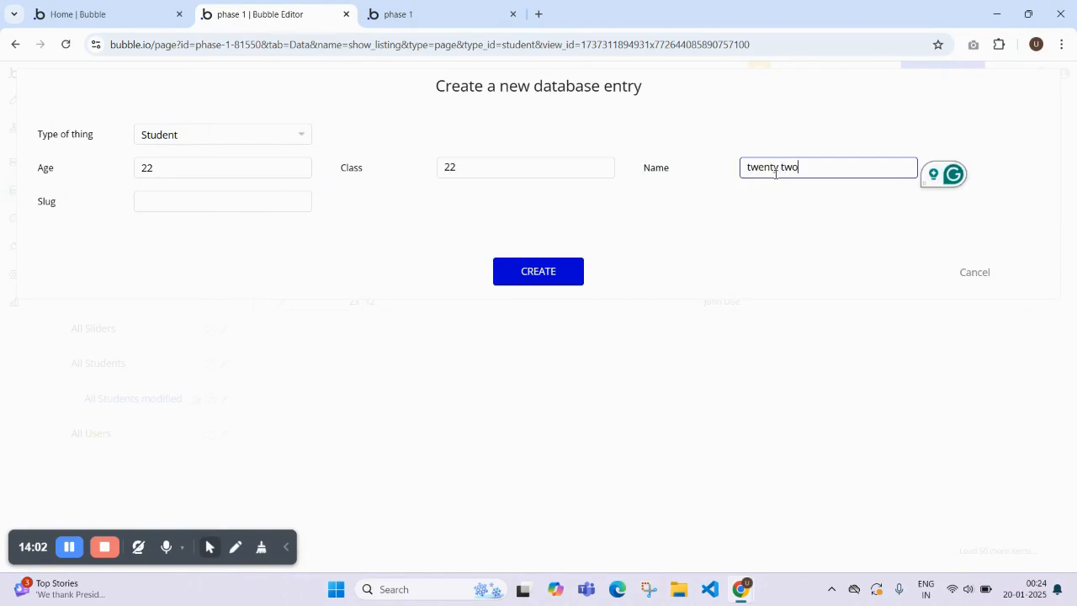
{"action": "left_click", "coordinate": [529, 277]}
{"action": "left_click", "coordinate": [539, 241]}
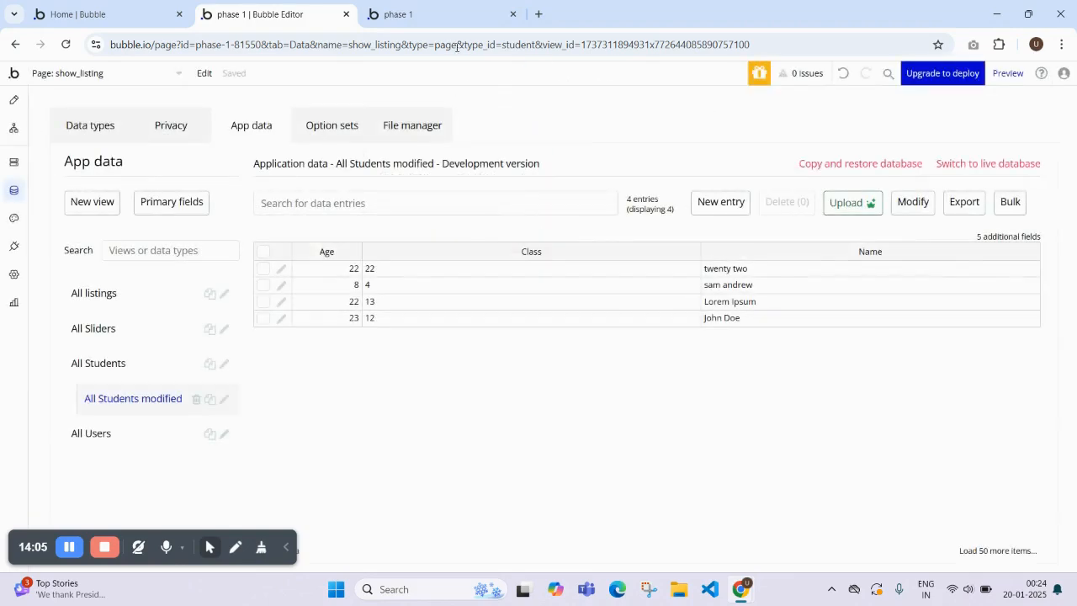
Step: Check the show_listing preview for the new student's name, class and age
{"action": "left_click", "coordinate": [431, 7]}
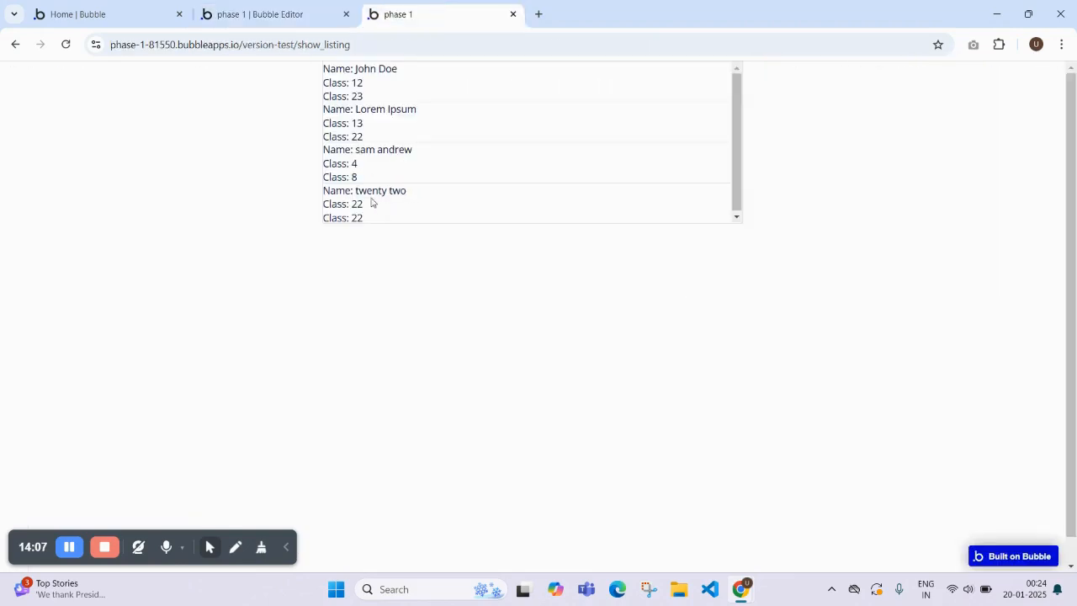
{"action": "left_click_drag", "start_coordinate": [352, 190], "coordinate": [362, 220]}
{"action": "left_click", "coordinate": [431, 240]}
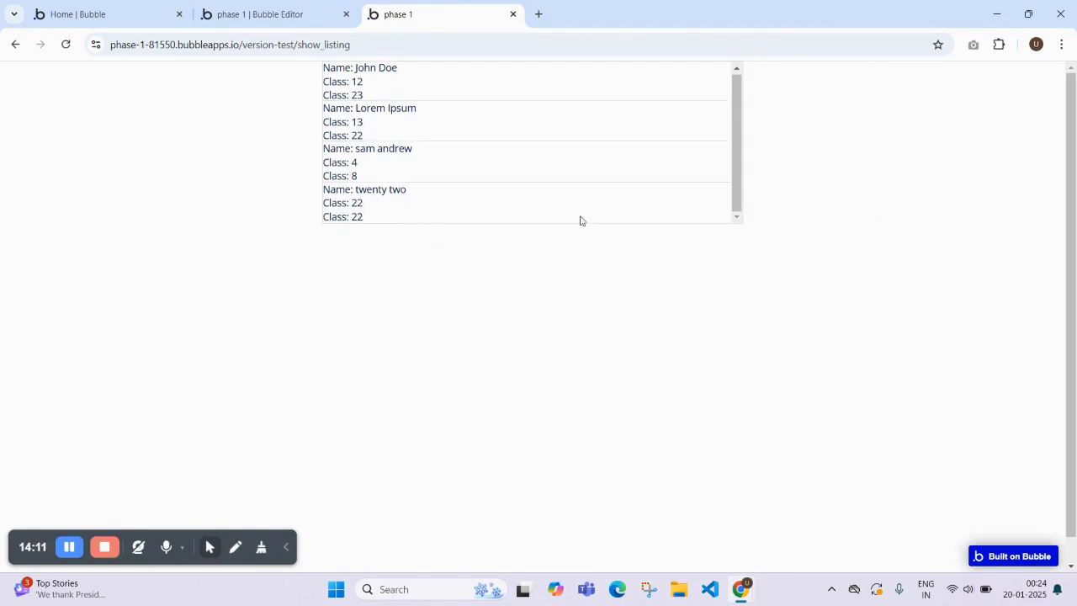